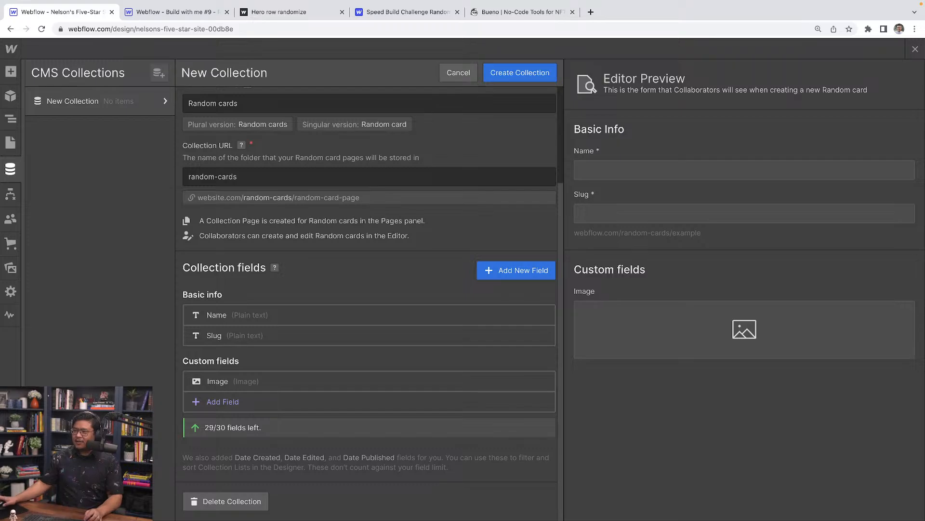
Create the Random cards collection, add 20 sample items, and open Vero Soluta Earum.
left_click(534, 79)
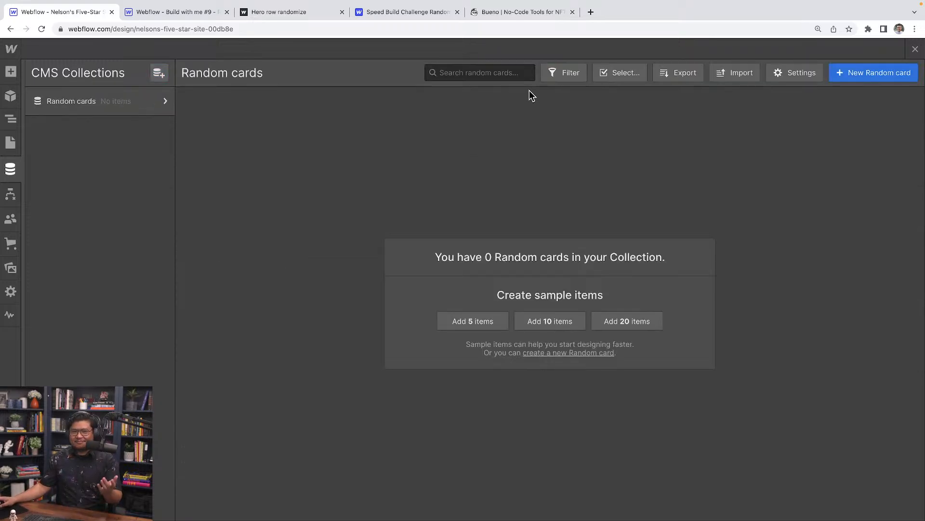
left_click(629, 324)
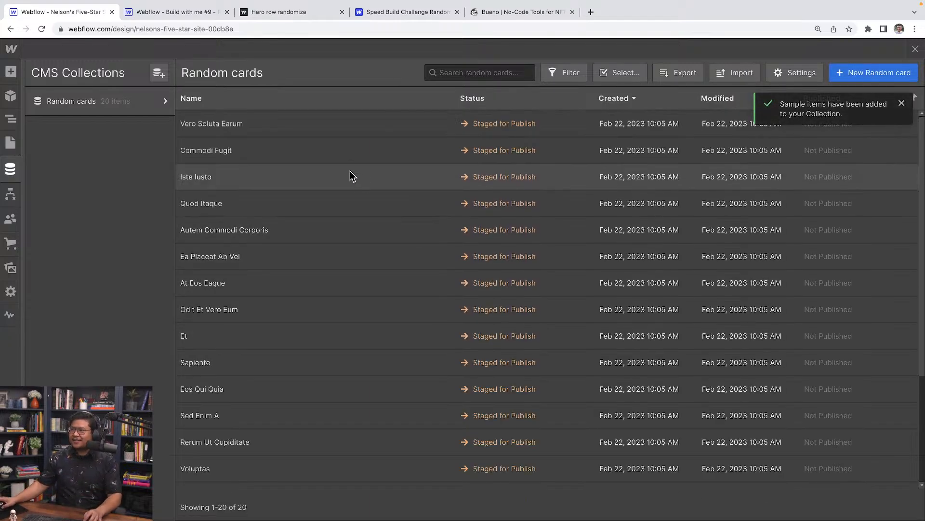
left_click(306, 125)
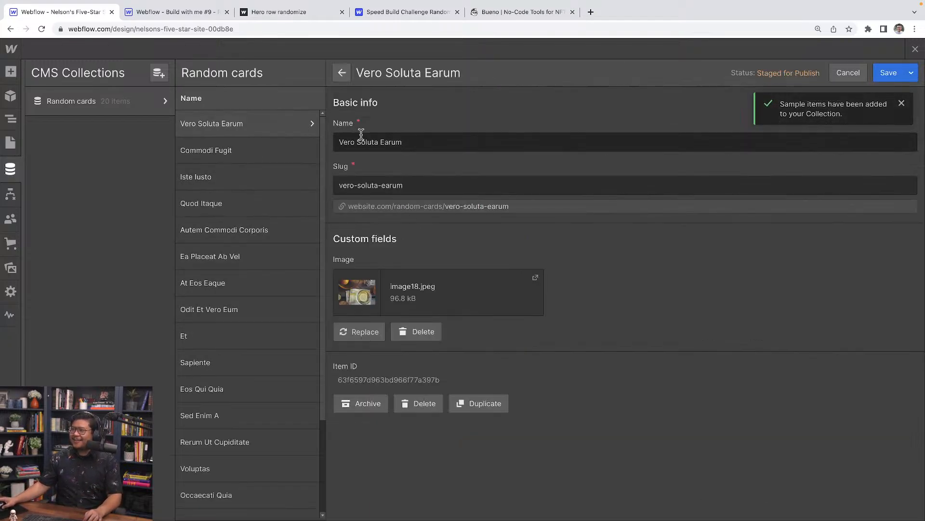
Review the sample items from Commodi Fugit through Sapiente, then dismiss the notification.
left_click(252, 145)
left_click(240, 180)
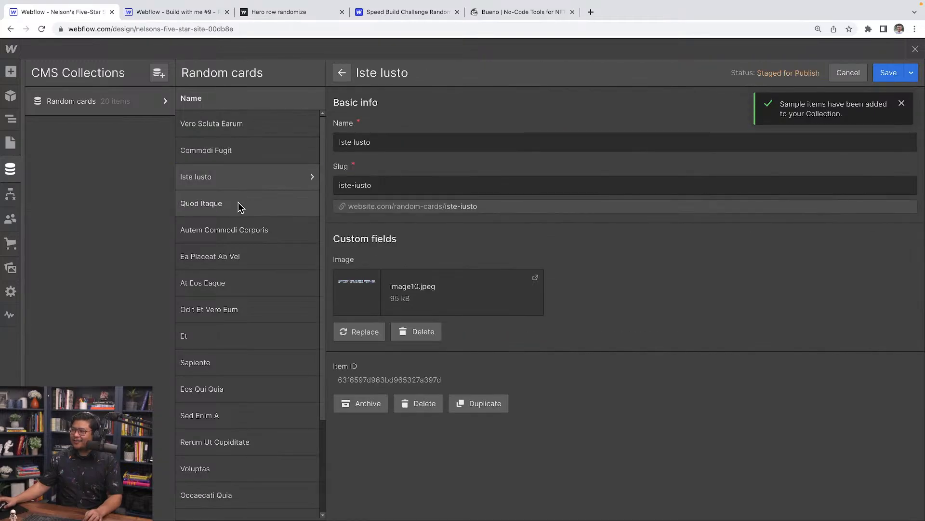
left_click(238, 202)
left_click(236, 224)
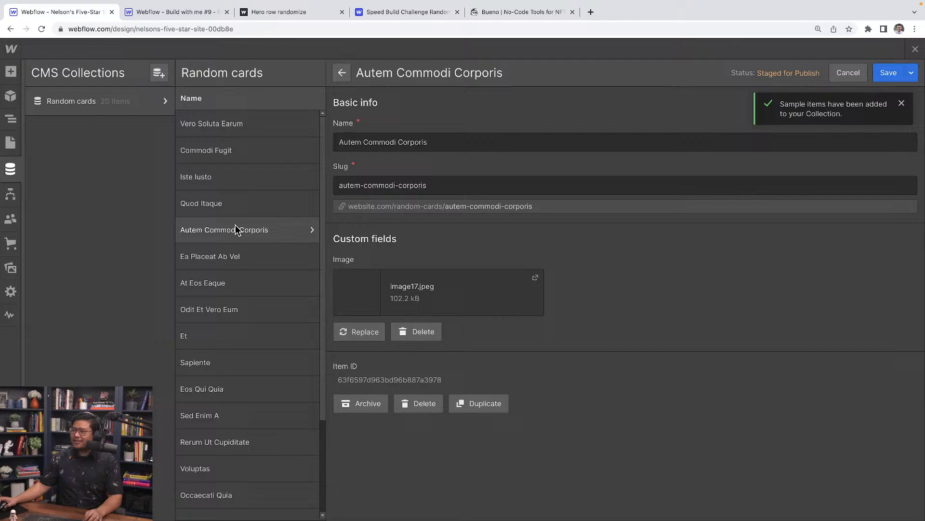
left_click(231, 250)
left_click(232, 280)
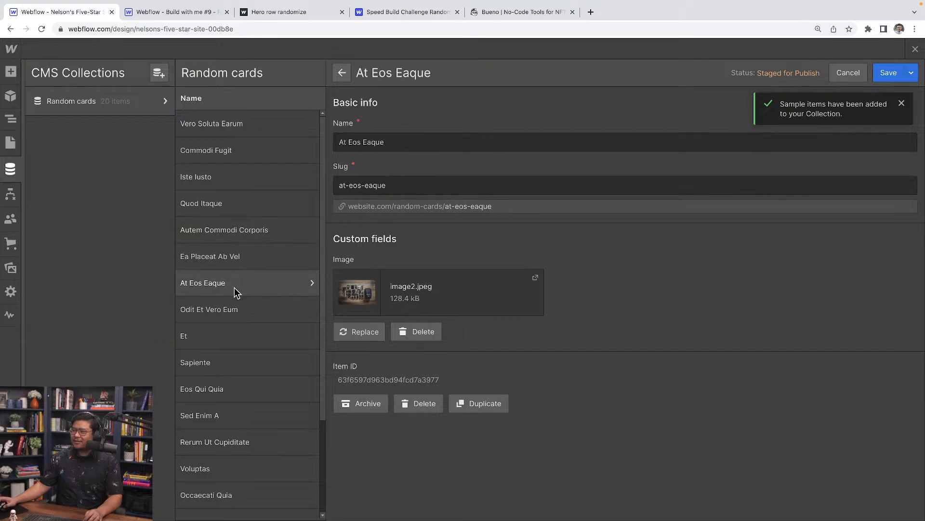
left_click(225, 313)
left_click(226, 337)
left_click(224, 366)
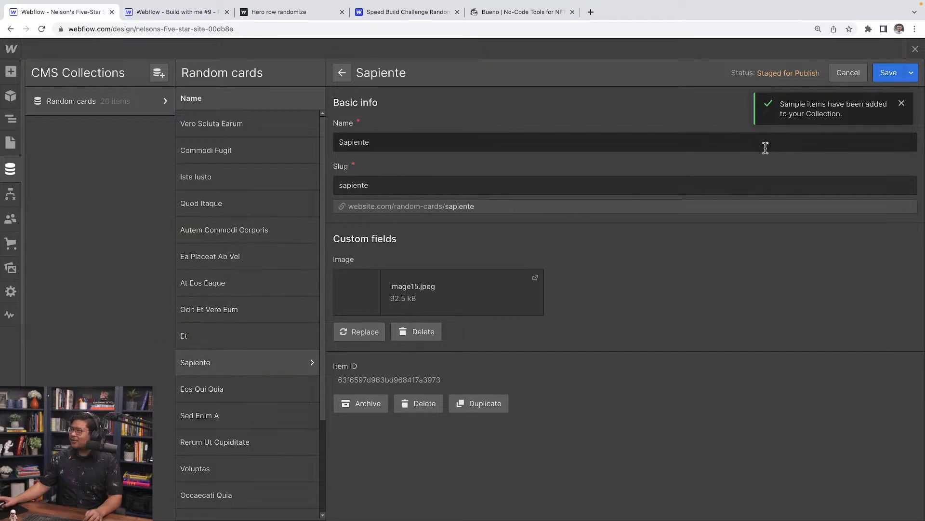
left_click(902, 104)
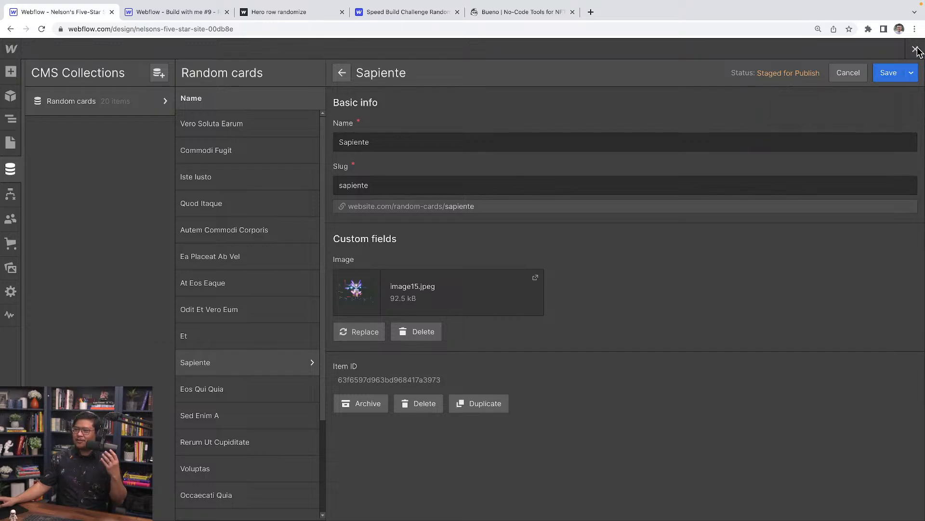
Close the Sapiente item editor and collections view, returning to the page's Navigator.
left_click(916, 50)
left_click(915, 49)
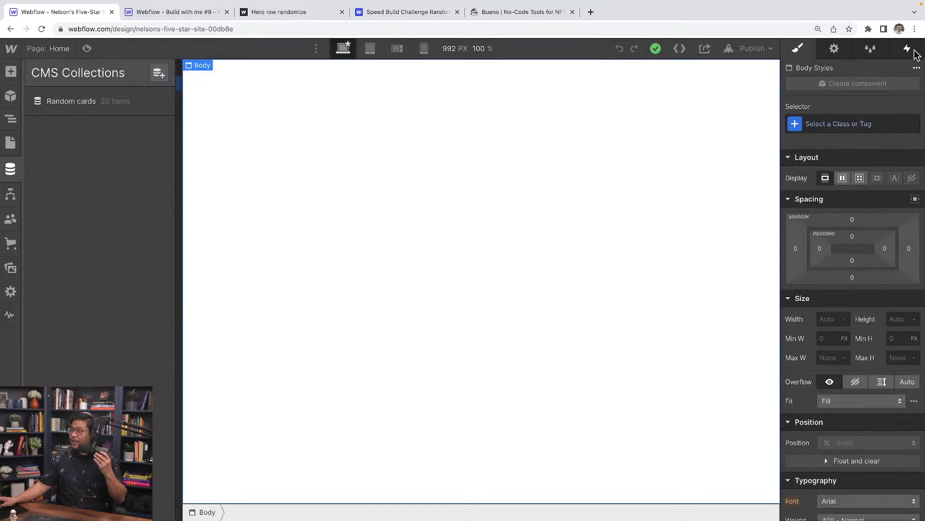
key("z")
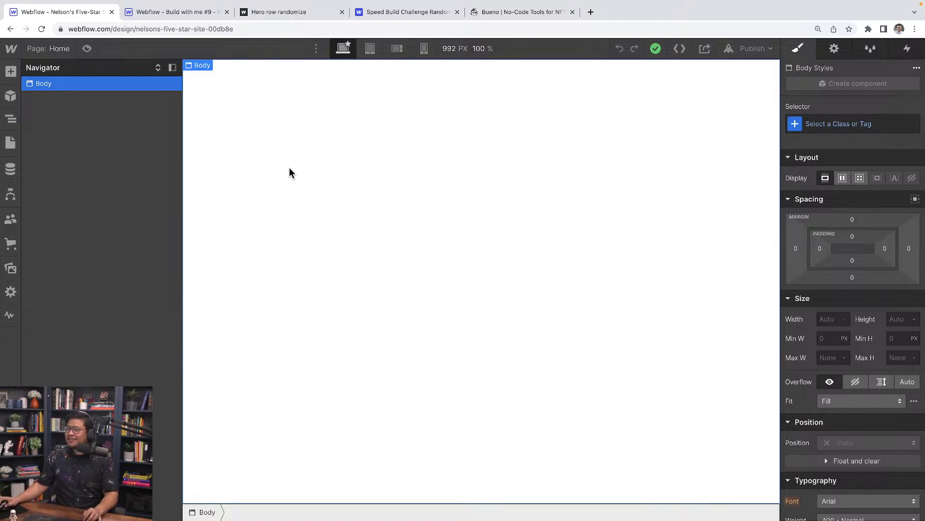
key("a")
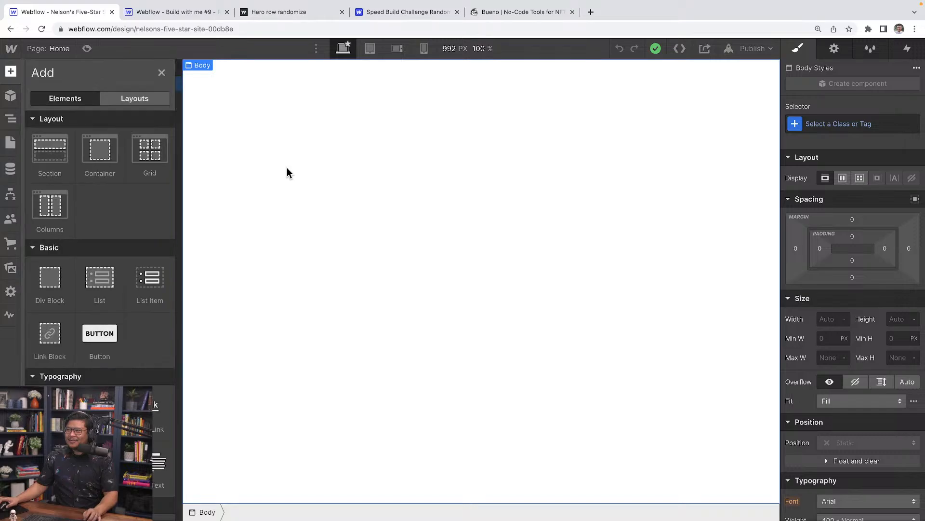
key("z")
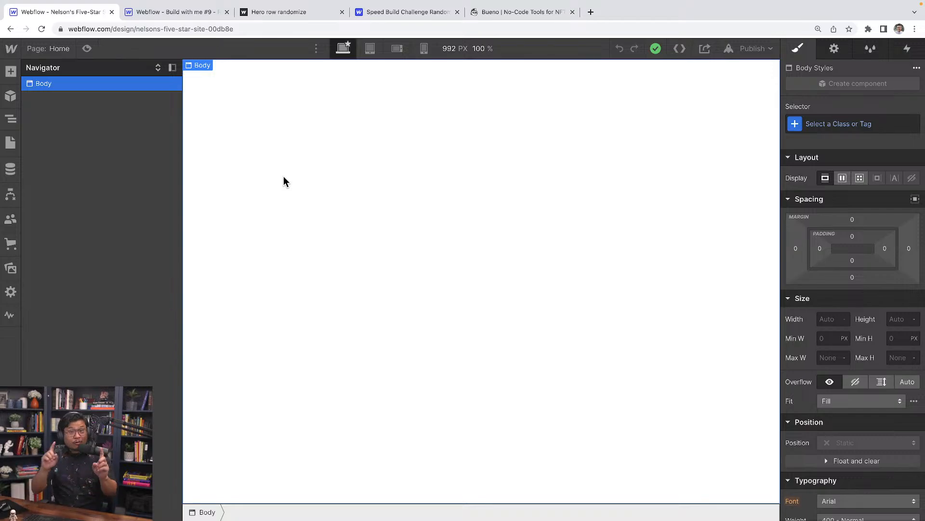
Insert Team Circles from the Layouts starter library onto the Home page.
left_click(12, 72)
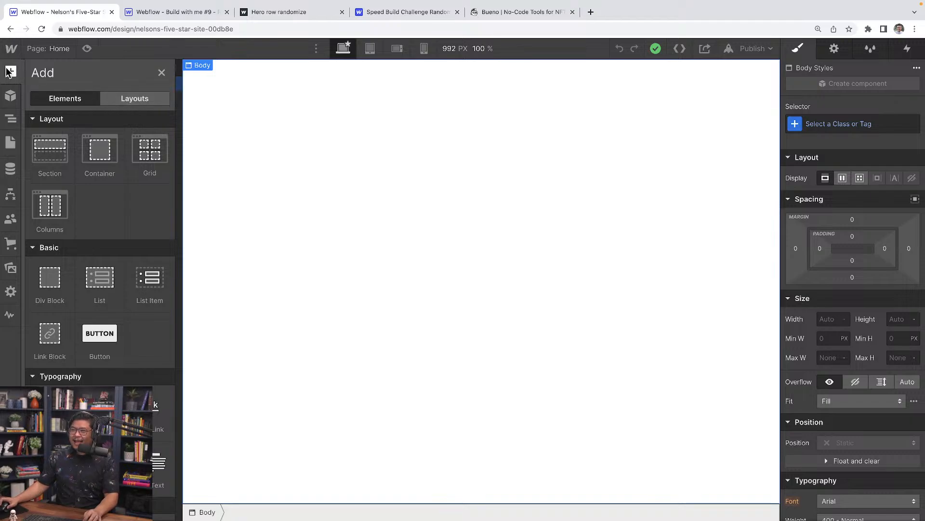
left_click(143, 104)
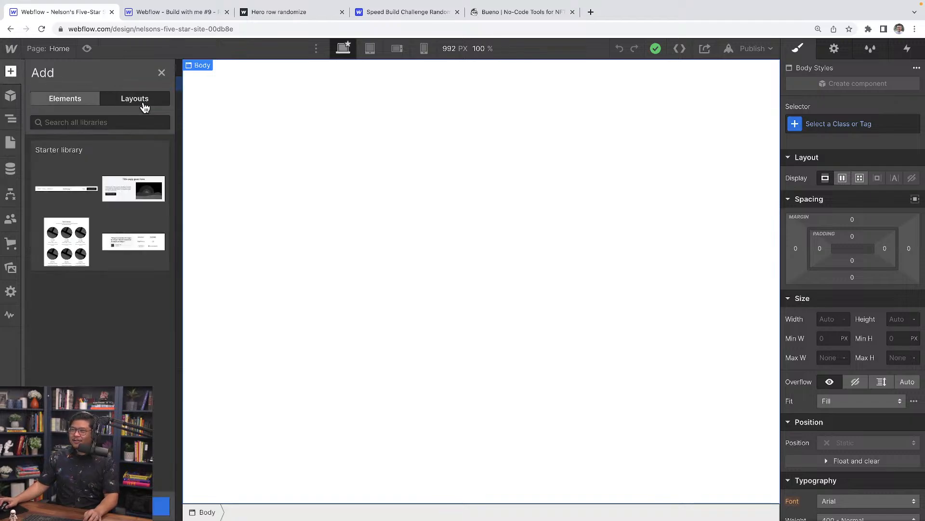
left_click(98, 191)
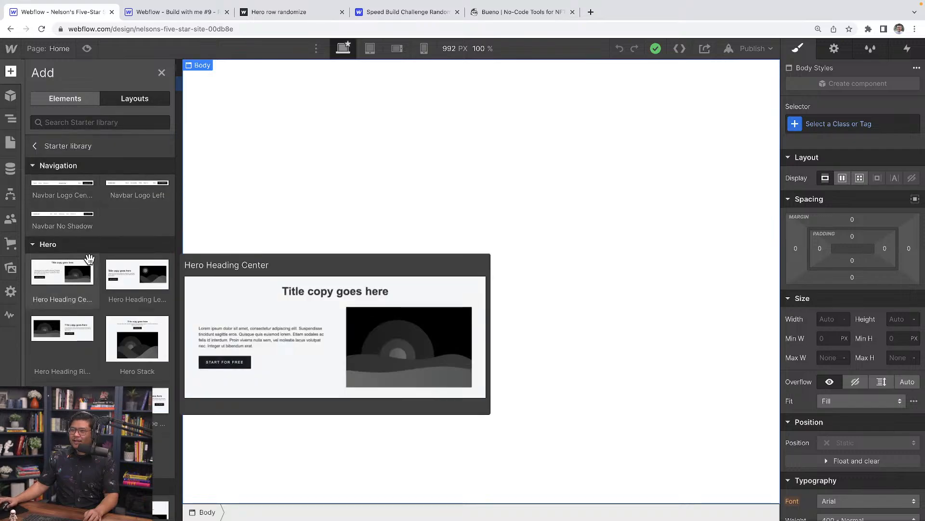
scroll(89, 259, "down", 3)
scroll(89, 259, "down", 2)
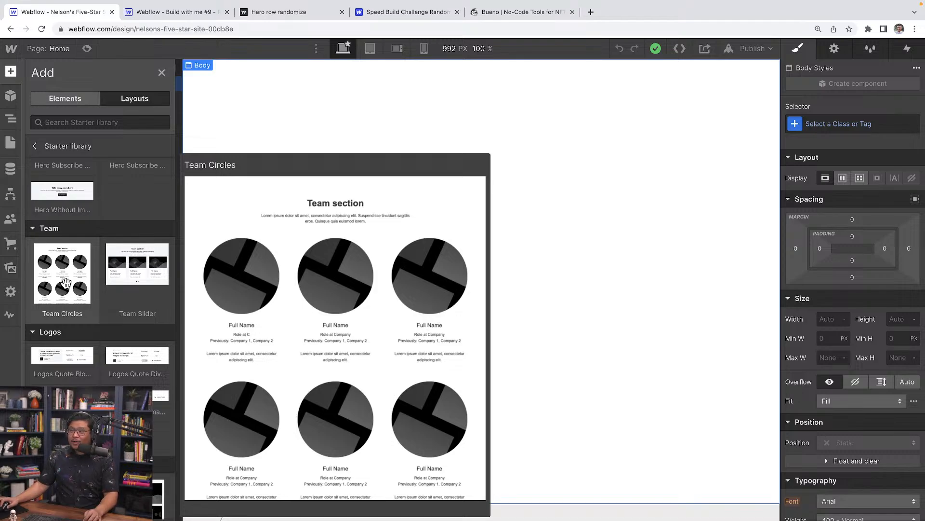
left_click(65, 282)
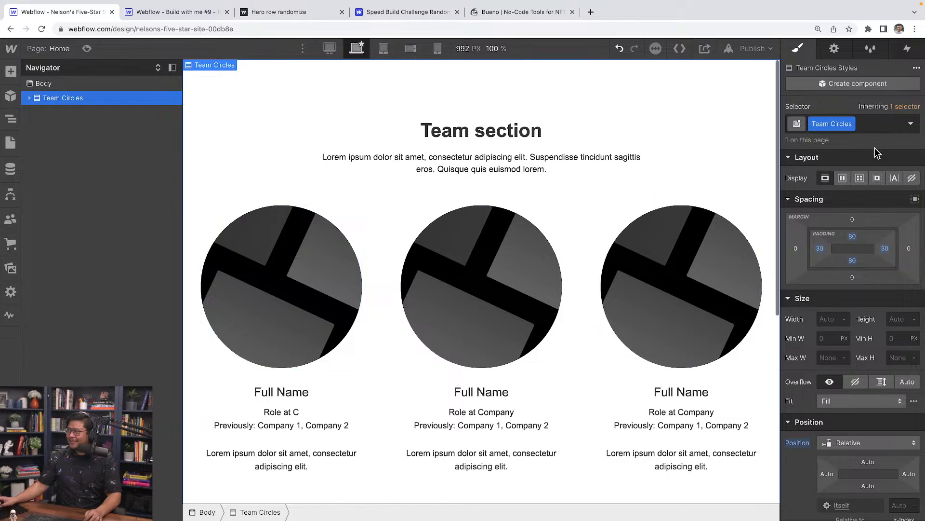
Change the heading to 'Random Cards' and the subheading to 'Using the Webflow UI'.
double_click(467, 135)
type("Ran")
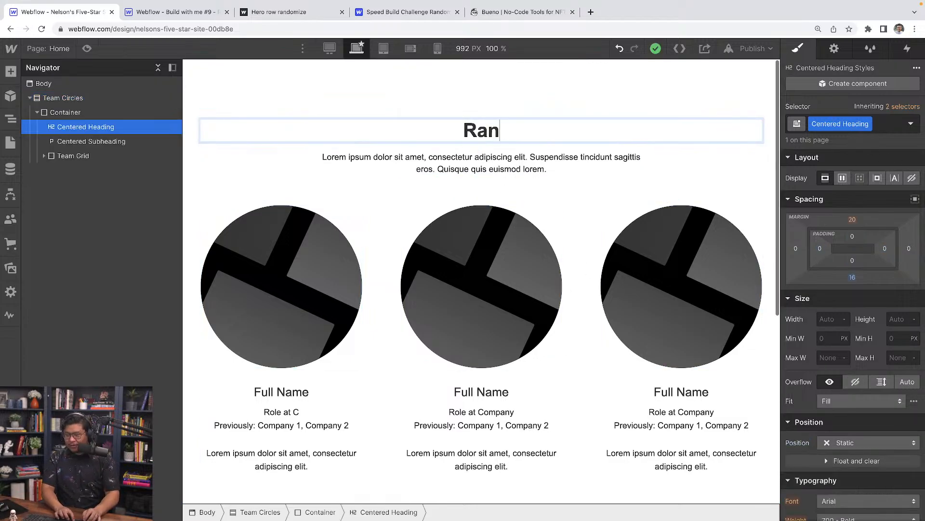
type("dom Cards")
left_click(467, 161)
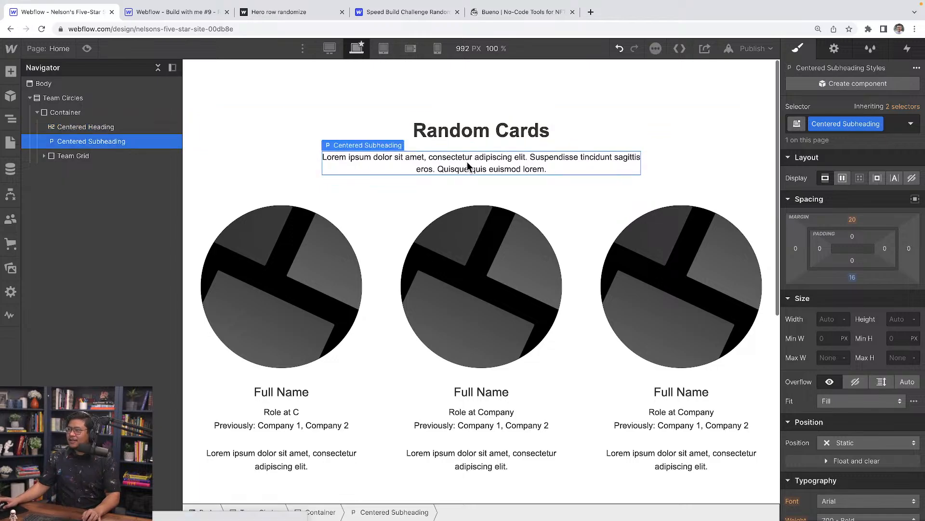
double_click(468, 161)
type("Using the Webflow UI")
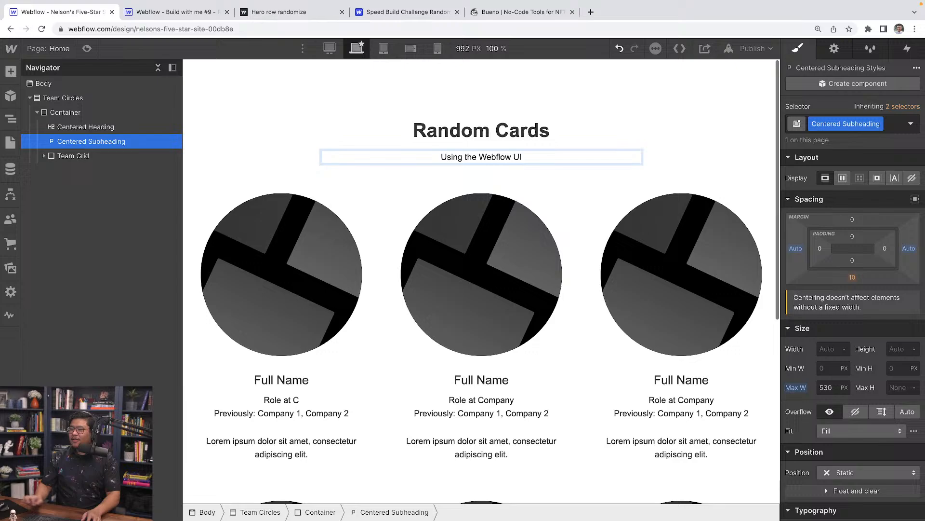
key("Escape")
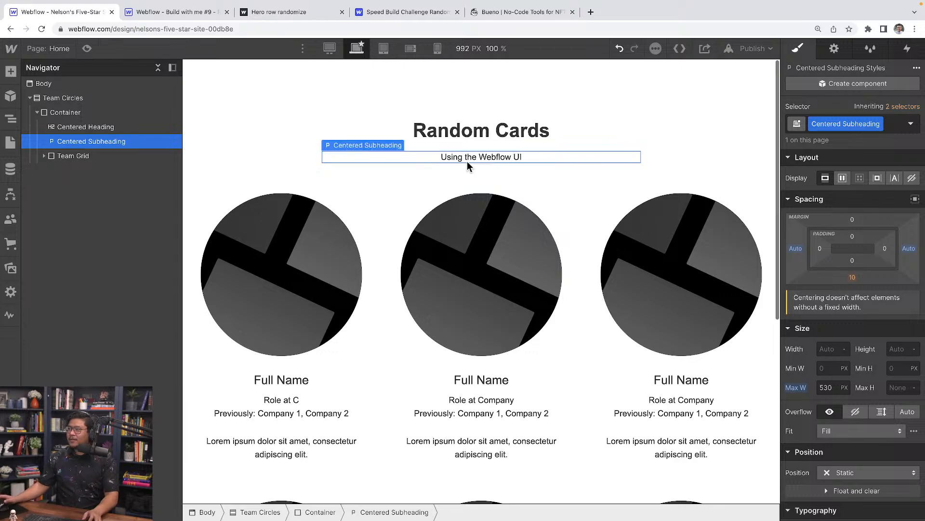
left_click(331, 266)
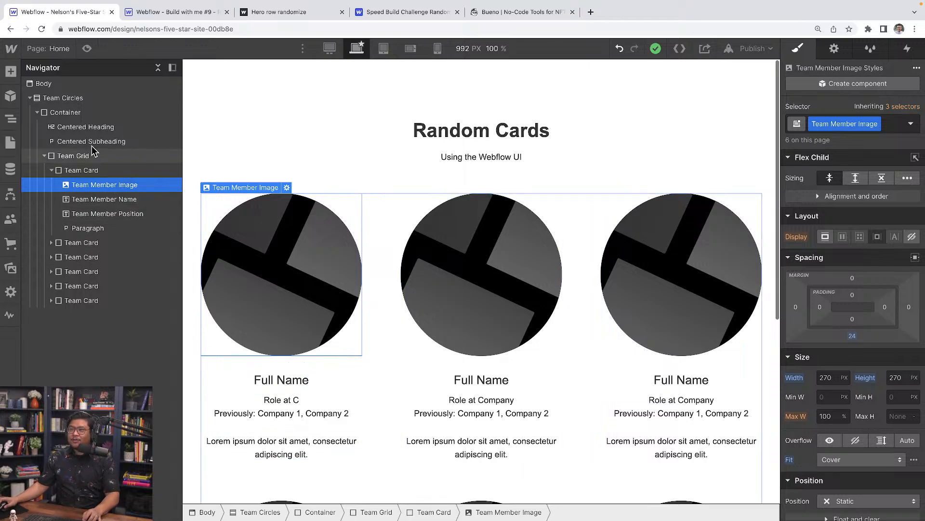
Add a Collection List between the subheading and the team card grid.
left_click(10, 72)
left_click(68, 99)
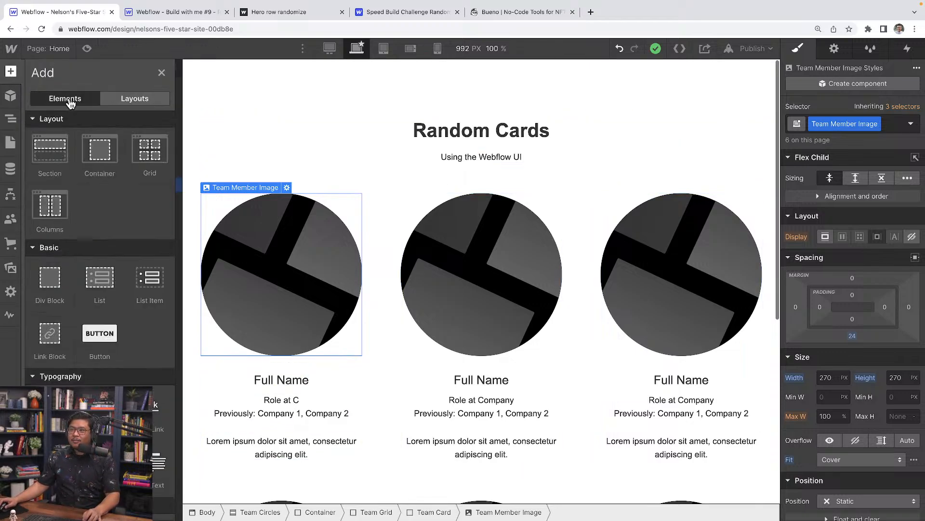
scroll(102, 367, "down", 12)
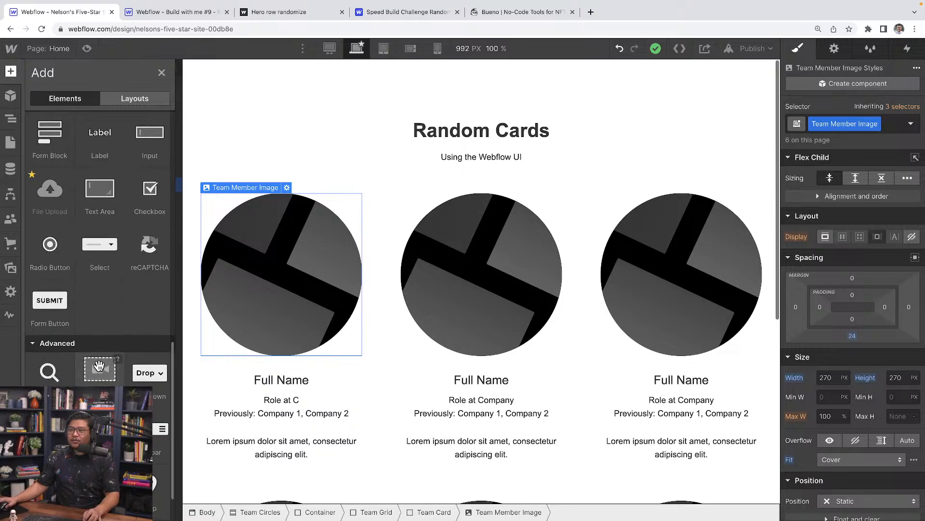
scroll(99, 366, "up", 8)
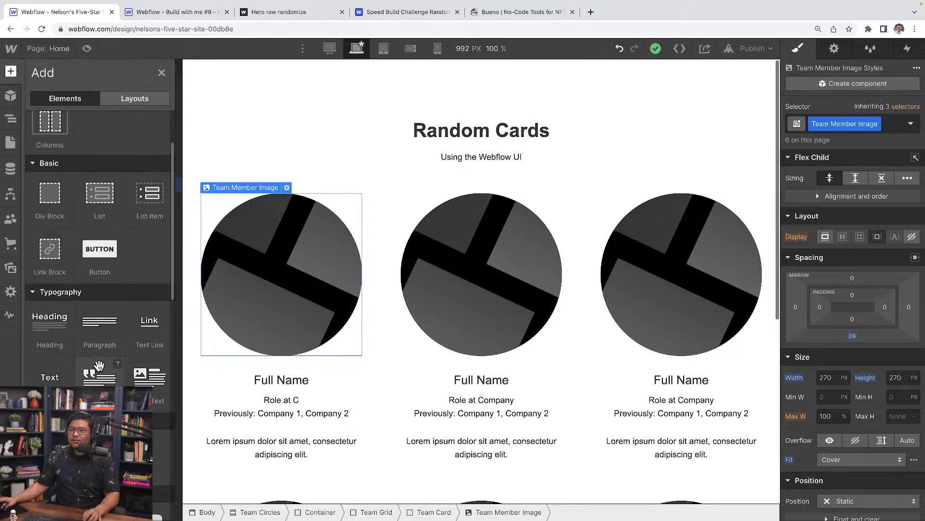
scroll(99, 365, "down", 4)
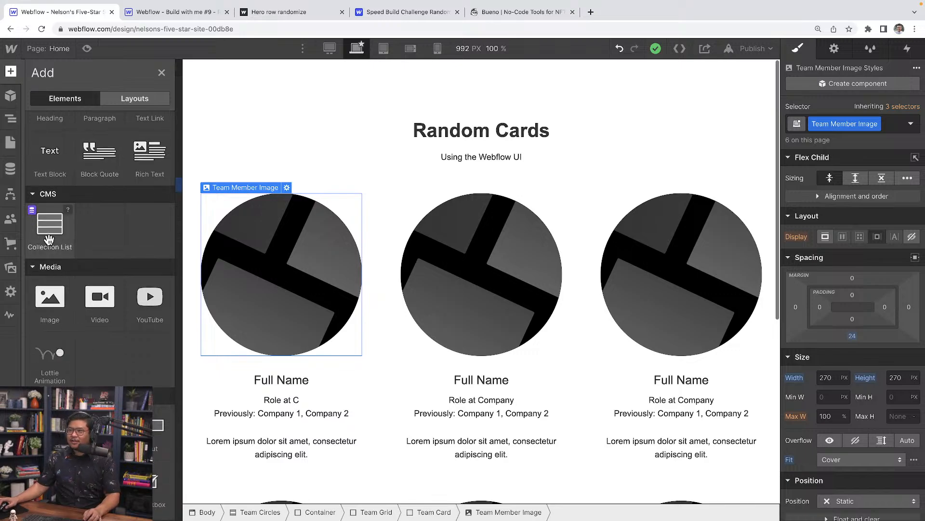
left_click_drag(47, 237, 126, 155)
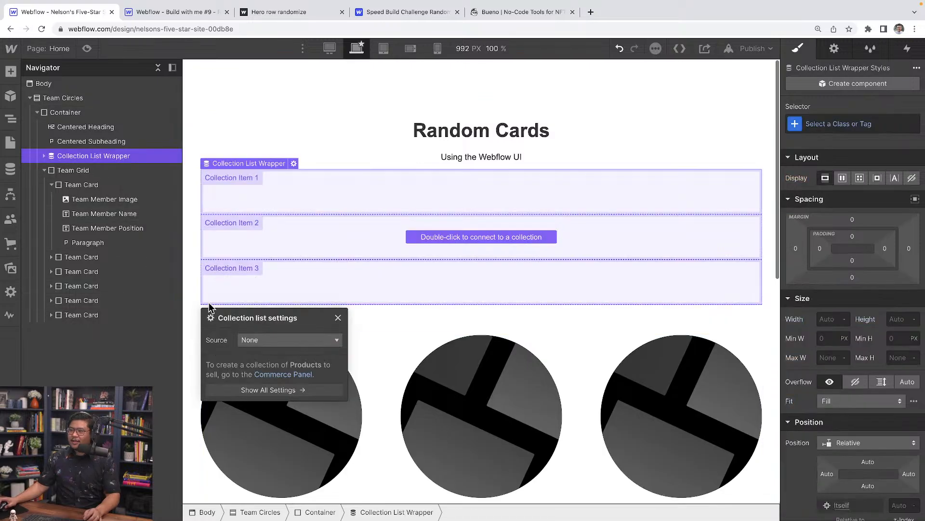
Set the Collection List's source to the Random cards collection.
left_click_drag(221, 313, 247, 191)
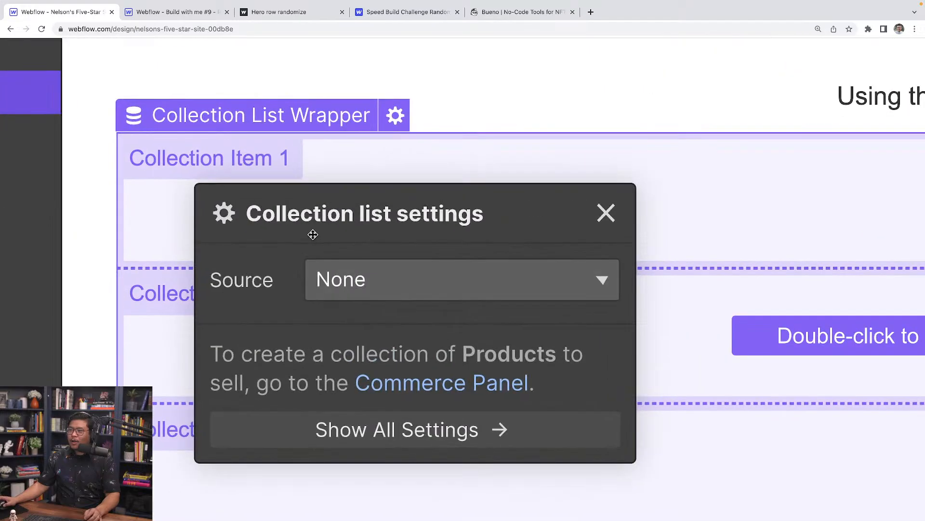
left_click(374, 279)
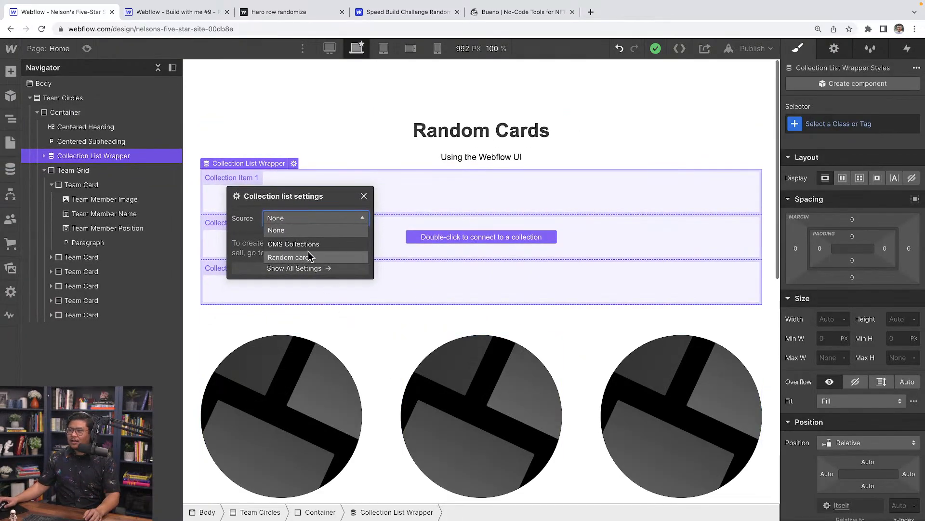
left_click(287, 258)
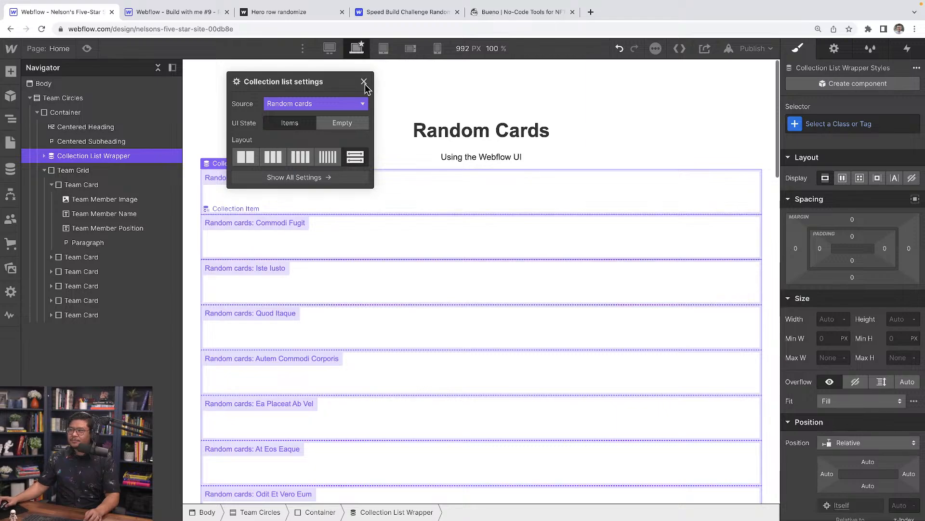
left_click(364, 81)
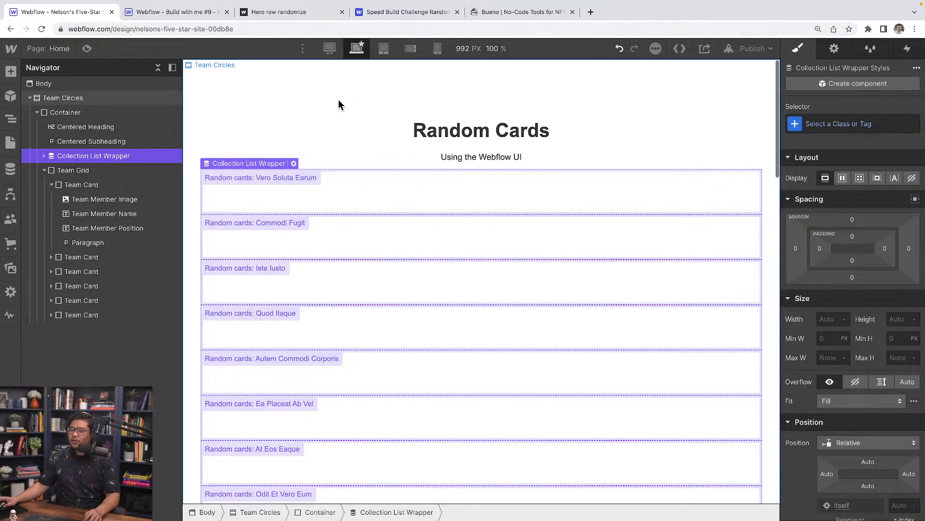
Inspect the static Team Grid's column and row layout.
left_click(70, 172)
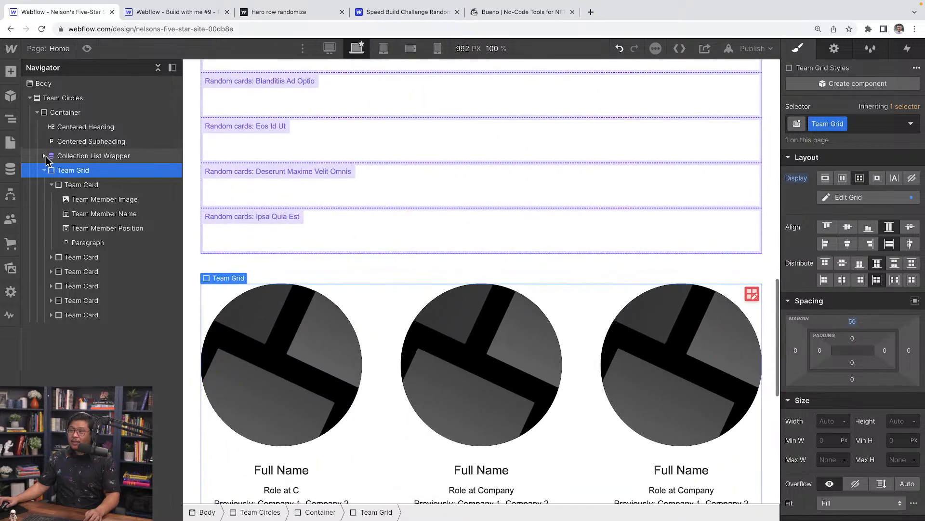
left_click(45, 156)
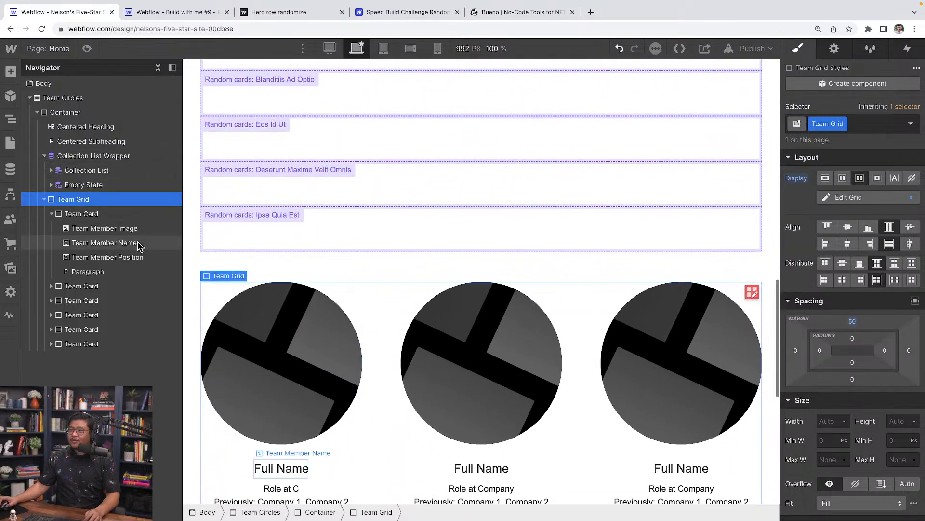
left_click(753, 293)
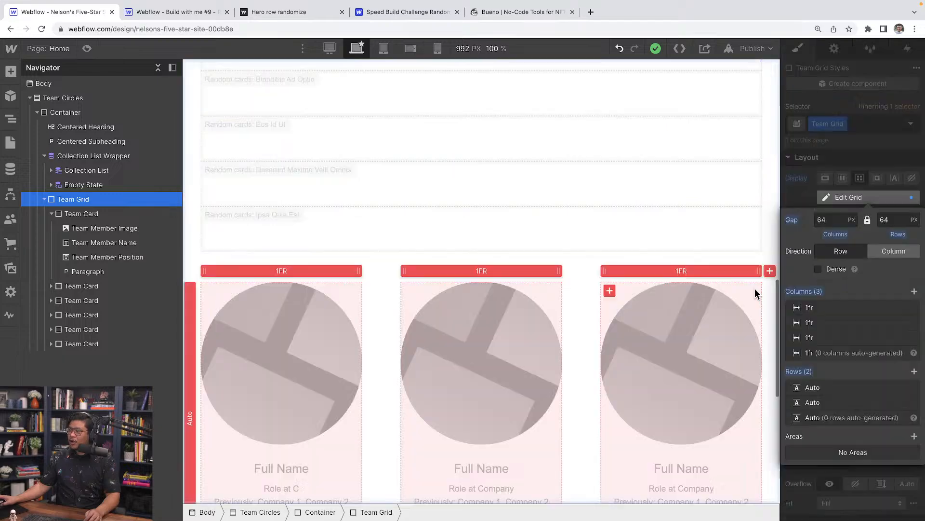
left_click(584, 483)
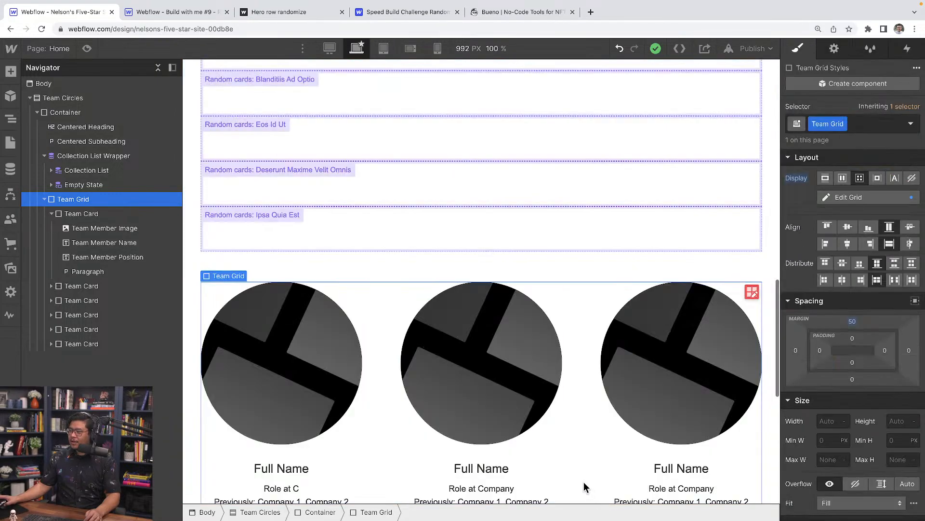
Give the Collection List the Team Grid class, then select its Collection Item.
left_click(90, 171)
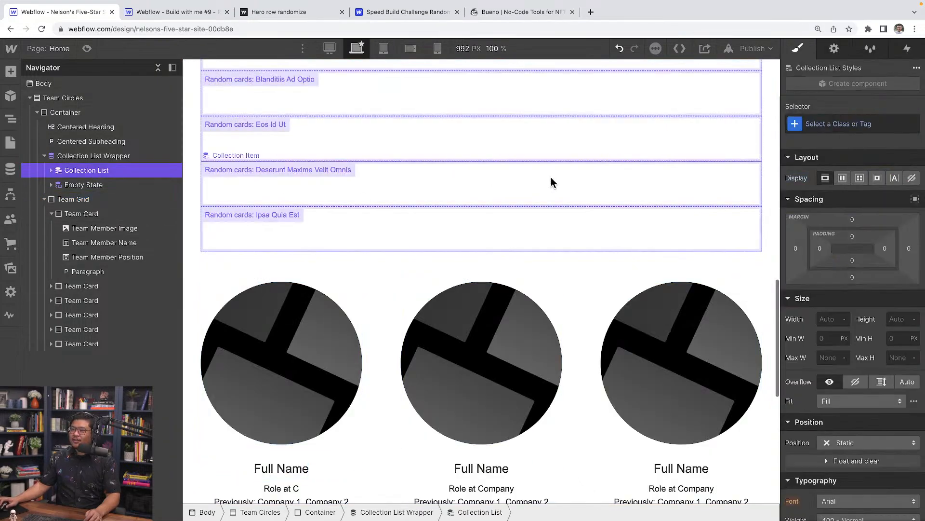
left_click(837, 124)
type("Team")
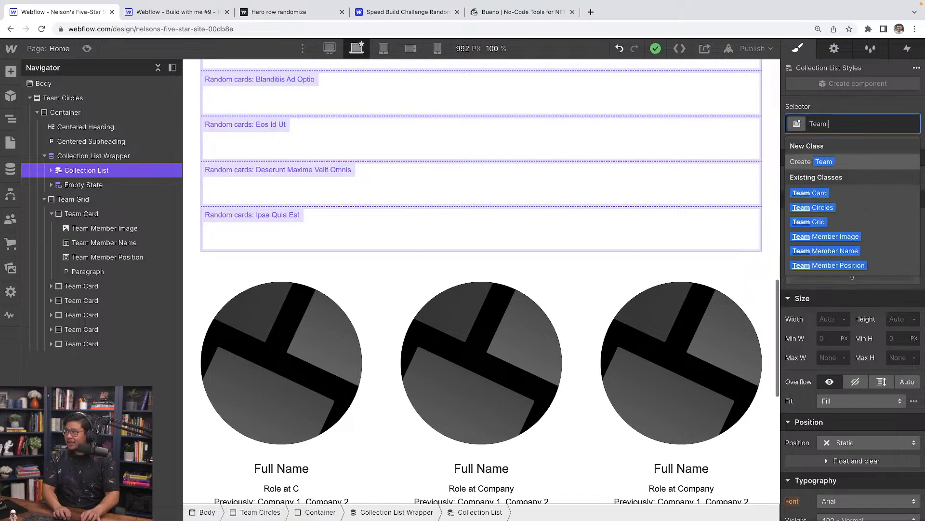
left_click(826, 222)
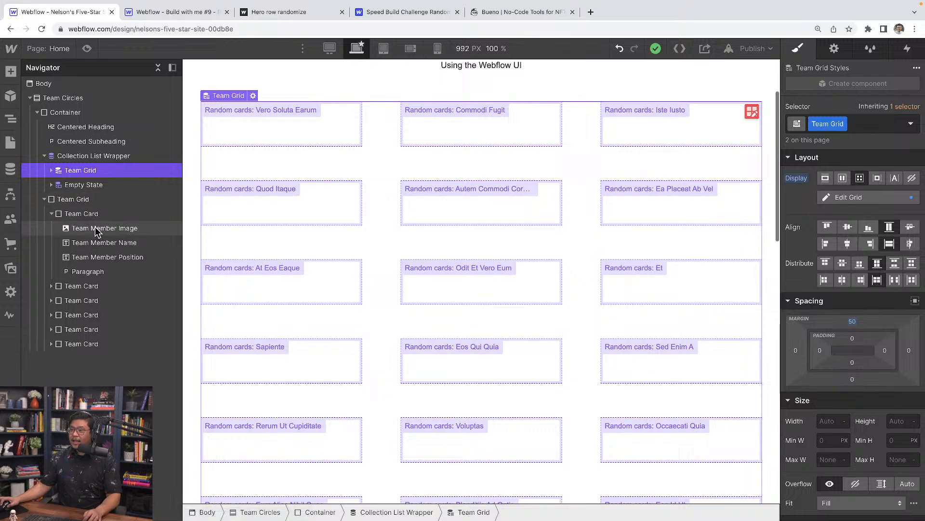
left_click(76, 216)
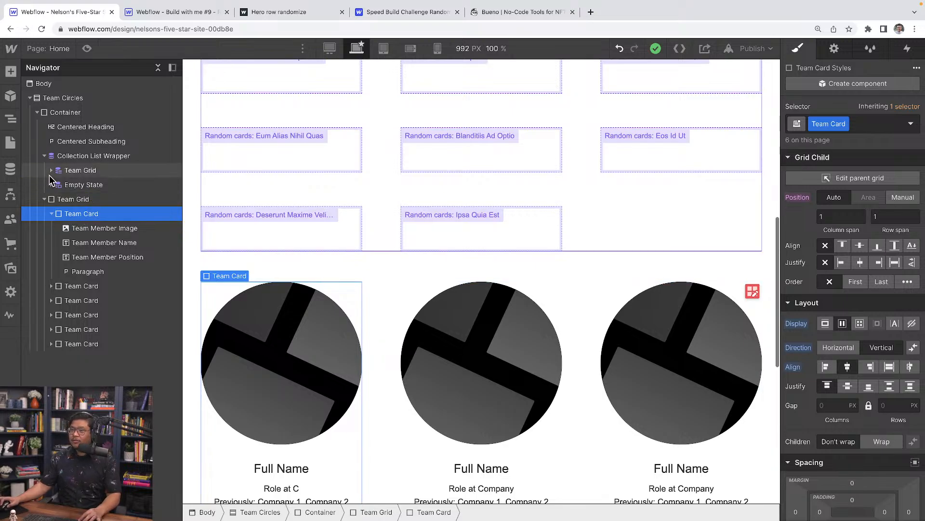
left_click(51, 171)
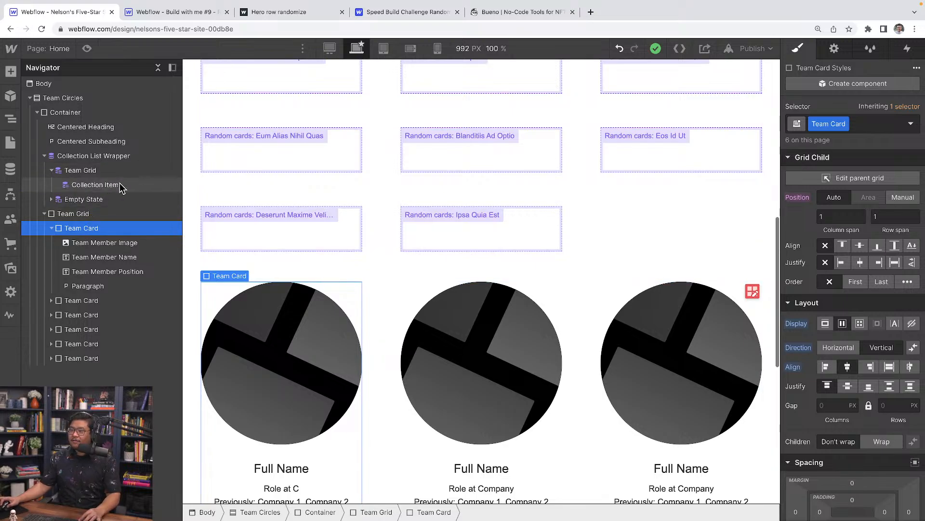
left_click(99, 186)
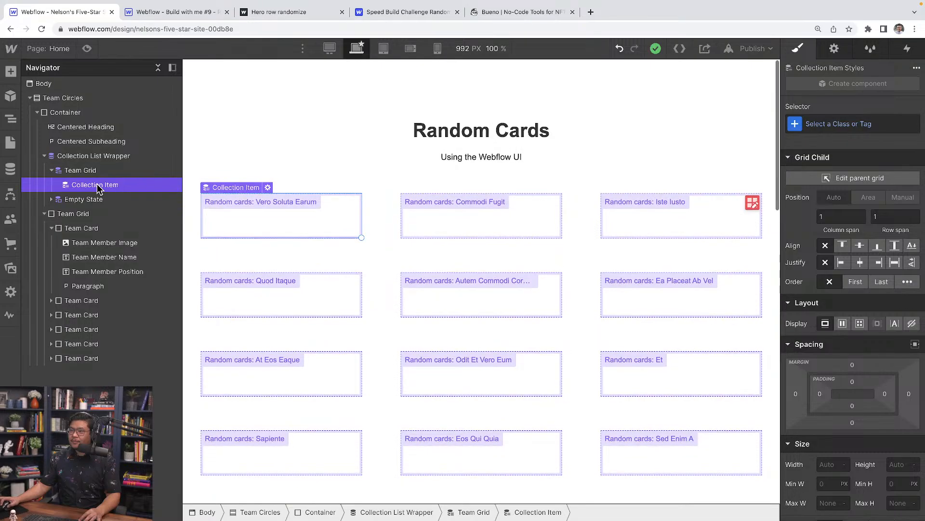
Paste the copied Team Card into the Collection Item so each item repeats it.
key("ctrl+v")
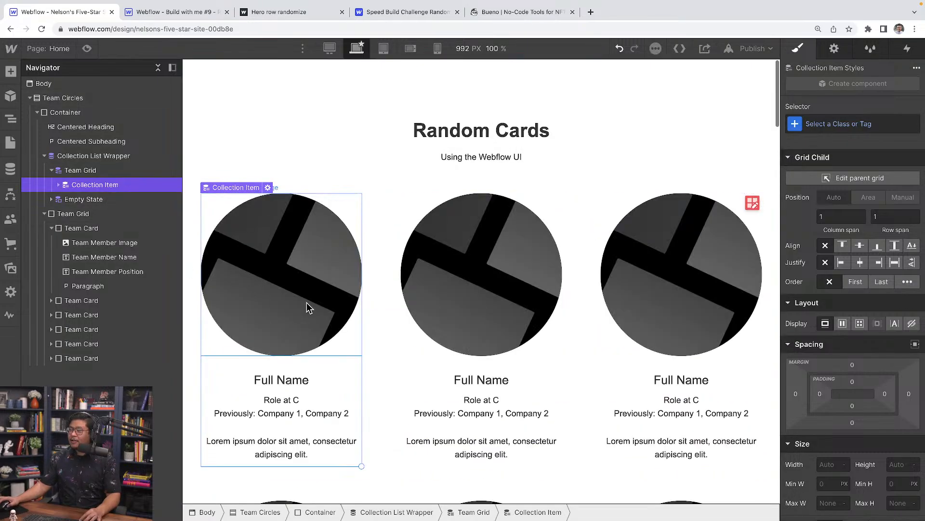
scroll(307, 302, "down", 7)
scroll(309, 300, "up", 5)
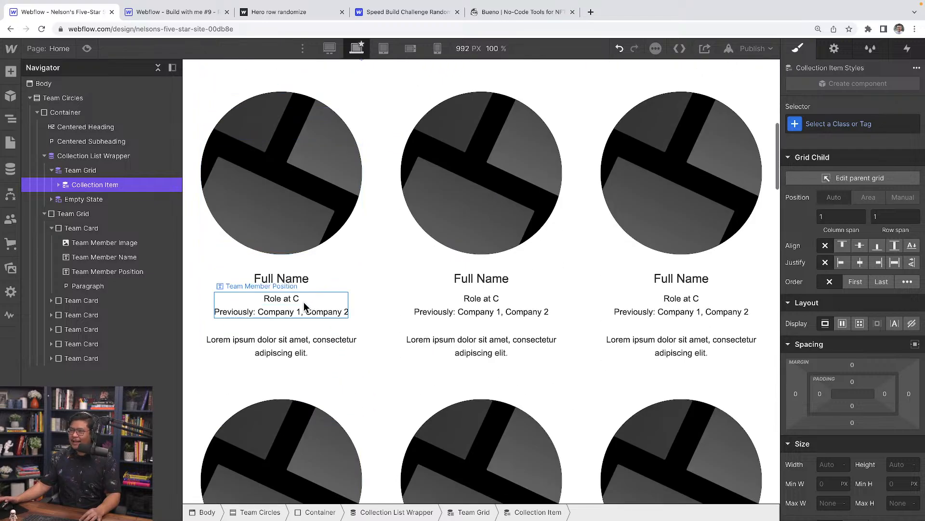
scroll(304, 302, "down", 8)
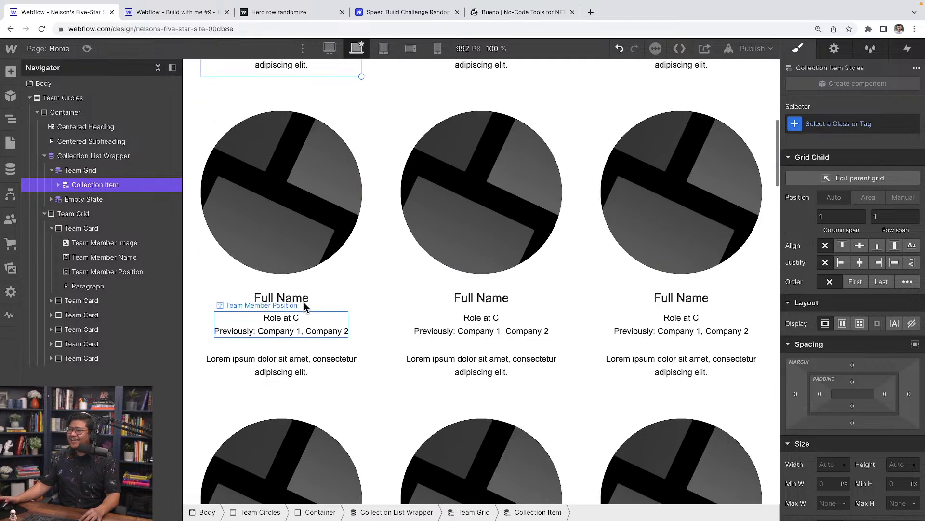
scroll(303, 302, "up", 8)
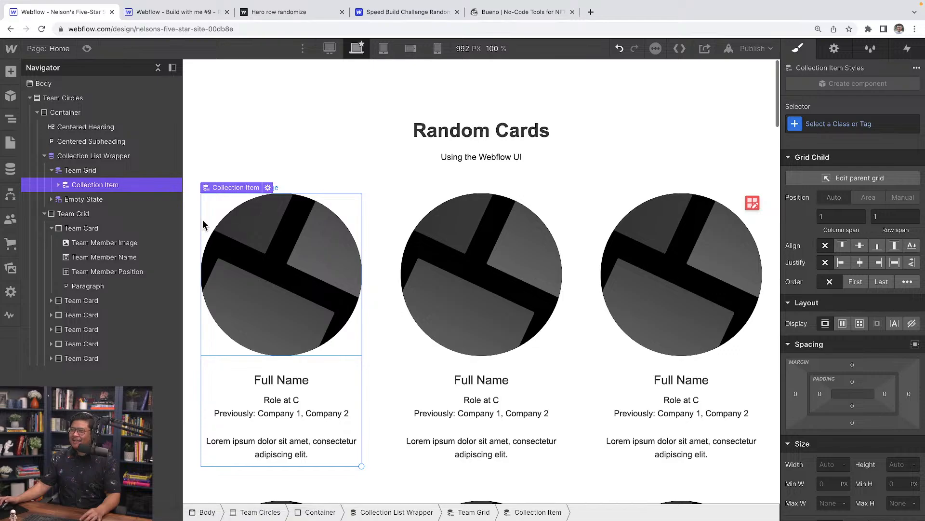
left_click(279, 238)
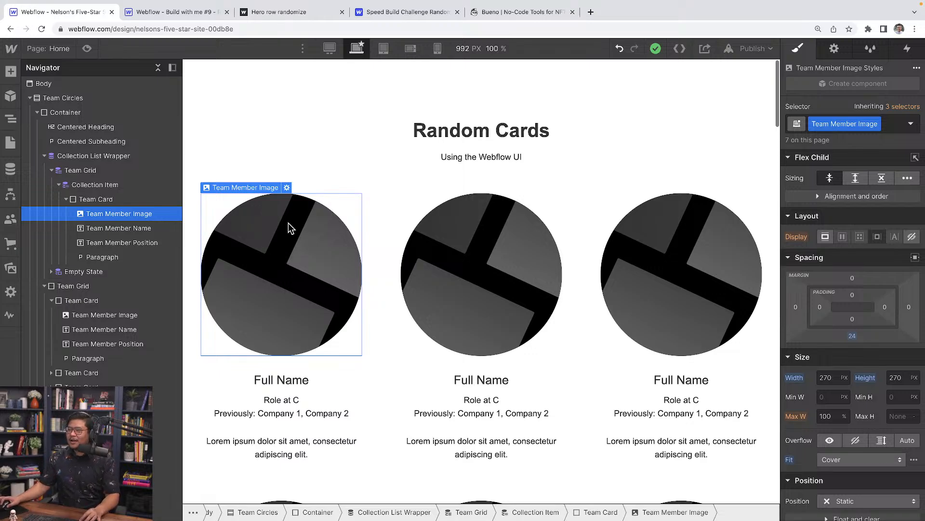
Bind the card's circular image to the Random cards Image field.
double_click(277, 239)
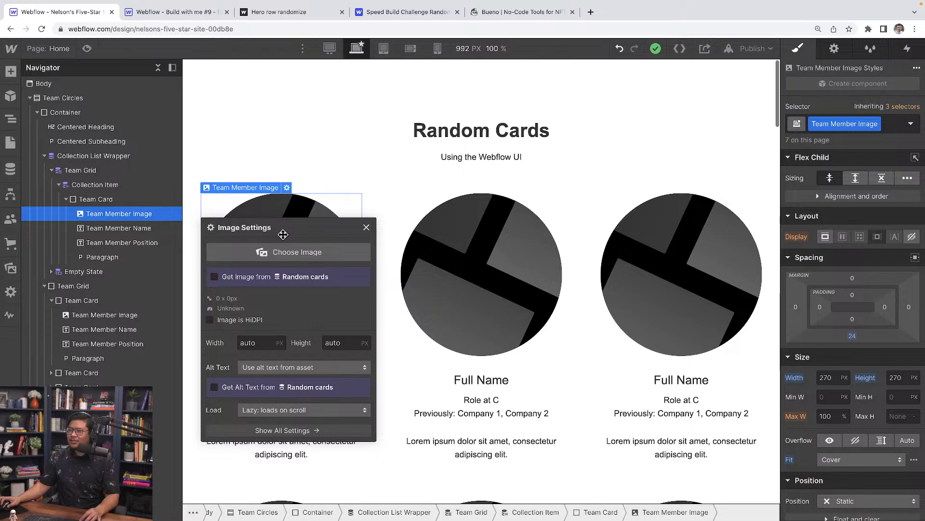
left_click_drag(283, 234, 294, 155)
left_click(251, 199)
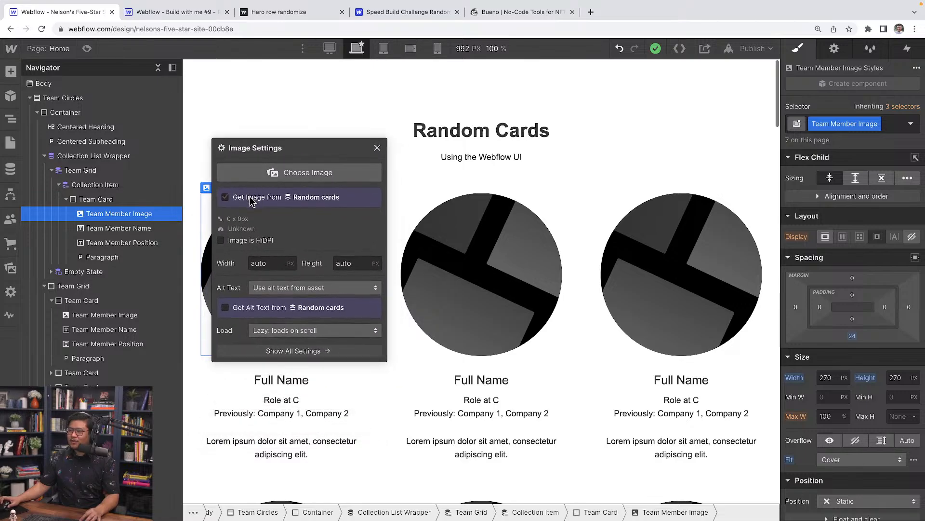
left_click(251, 212)
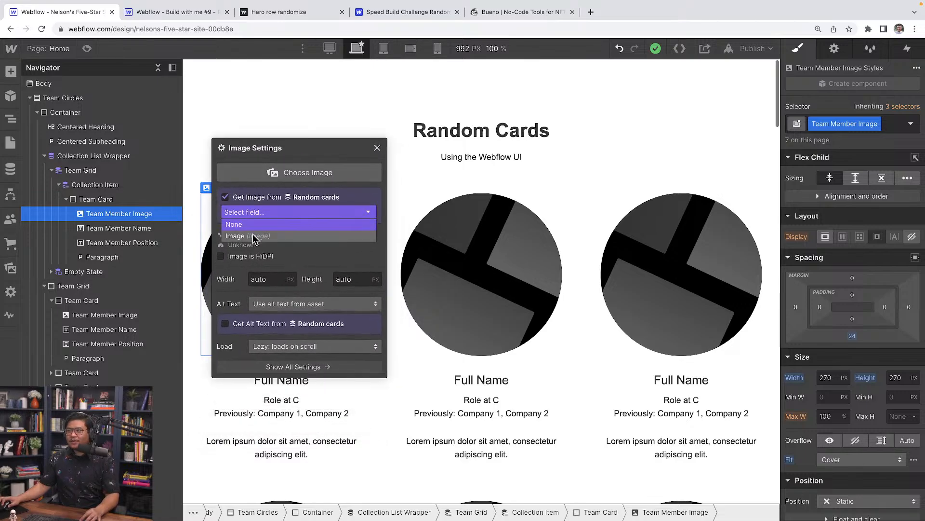
left_click(253, 236)
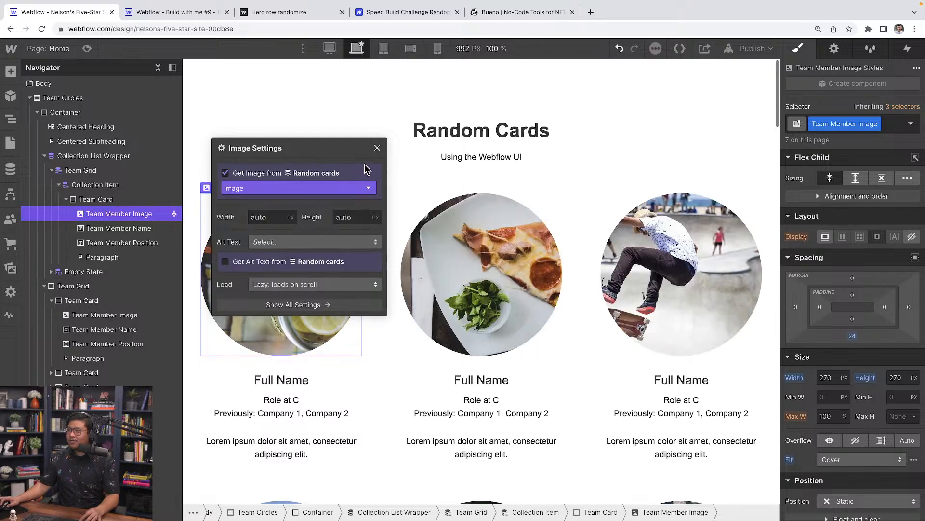
left_click(377, 148)
scroll(623, 262, "down", 3)
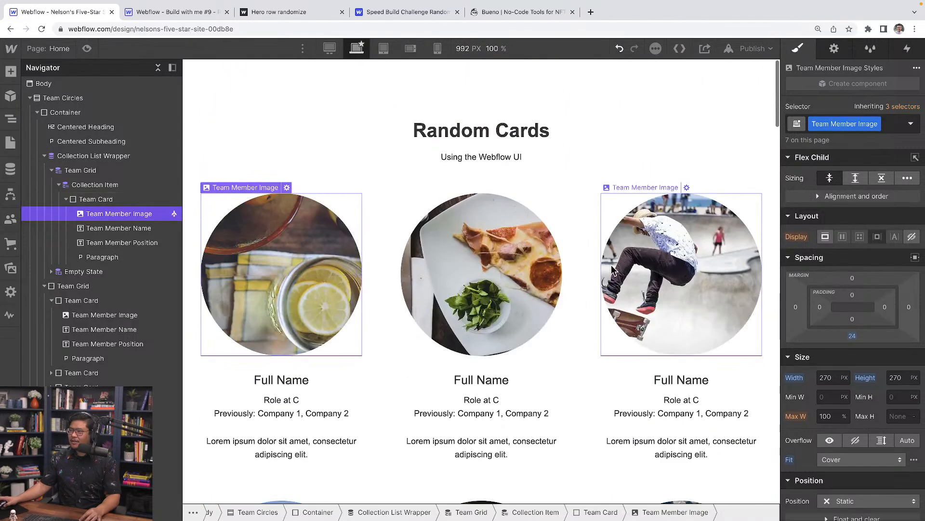
left_click(288, 379)
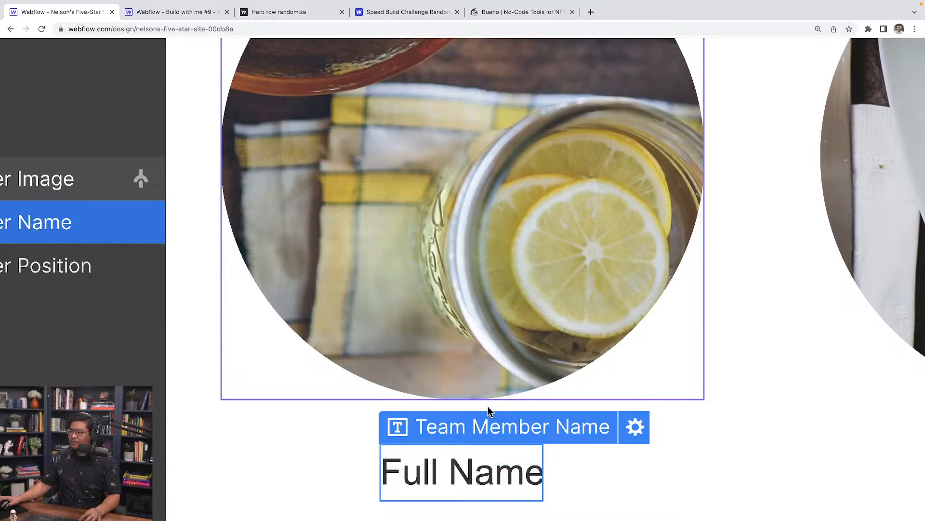
Bind the Team Member Name heading's text to the Random cards Name field.
scroll(488, 409, "down", 3)
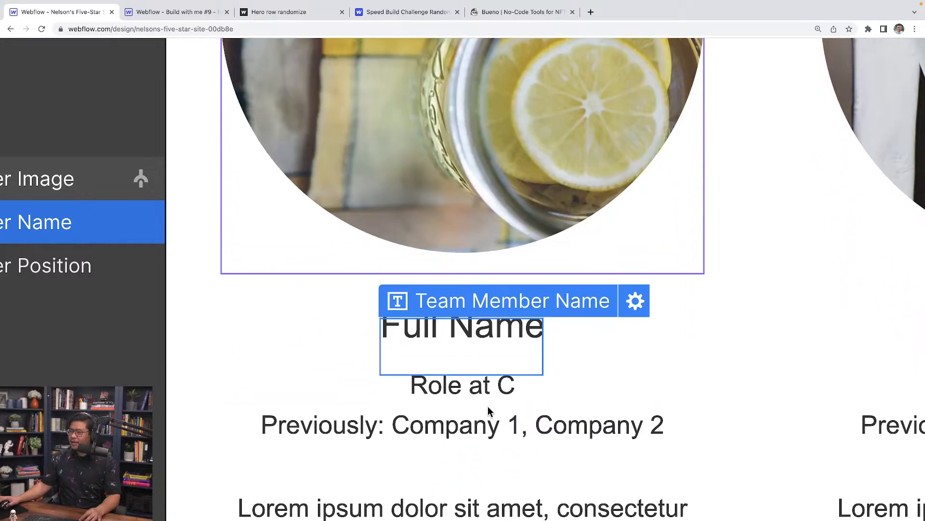
left_click(635, 289)
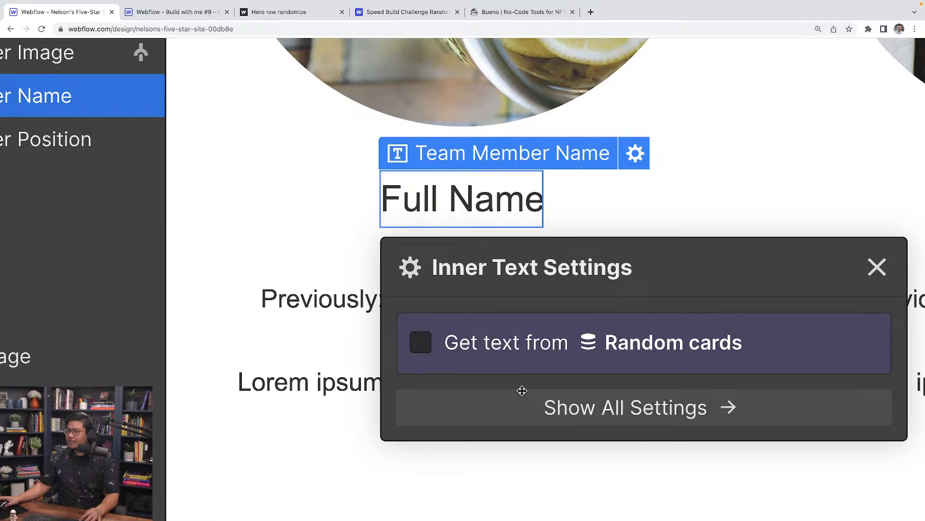
left_click(485, 463)
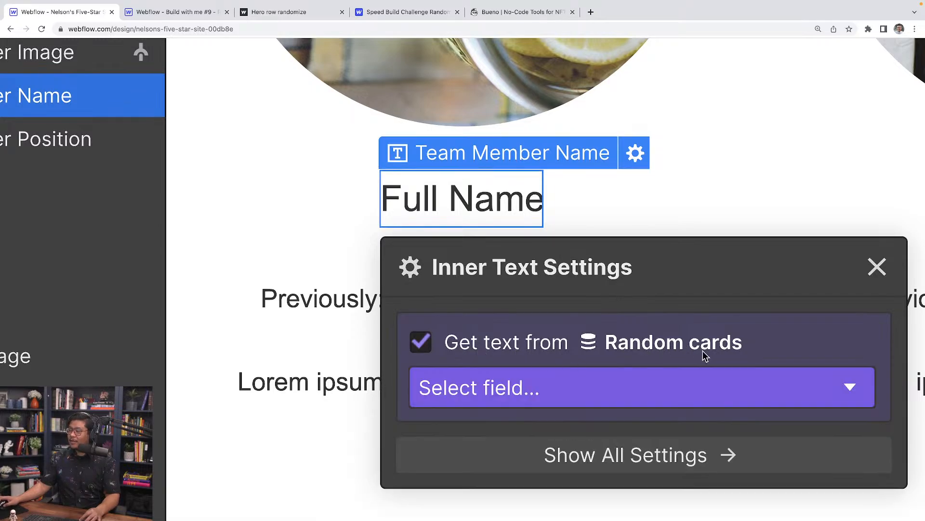
left_click(471, 388)
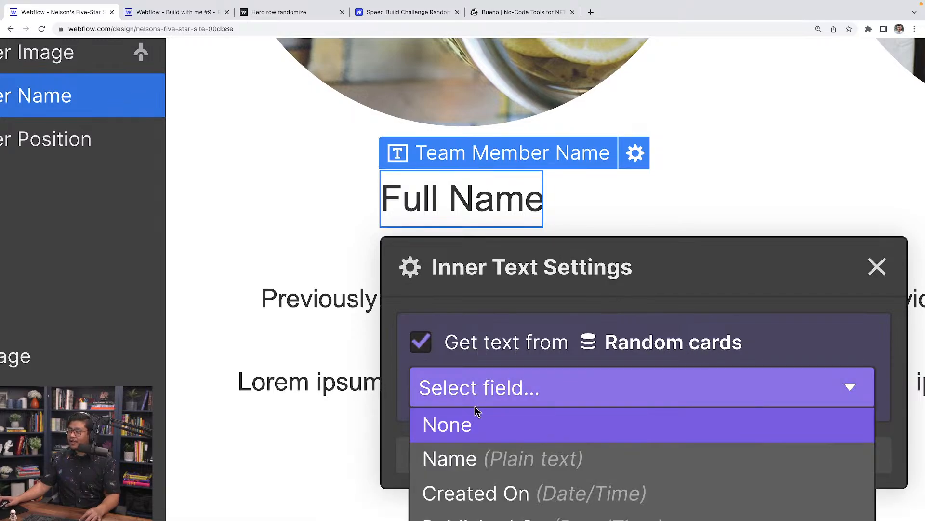
left_click(553, 458)
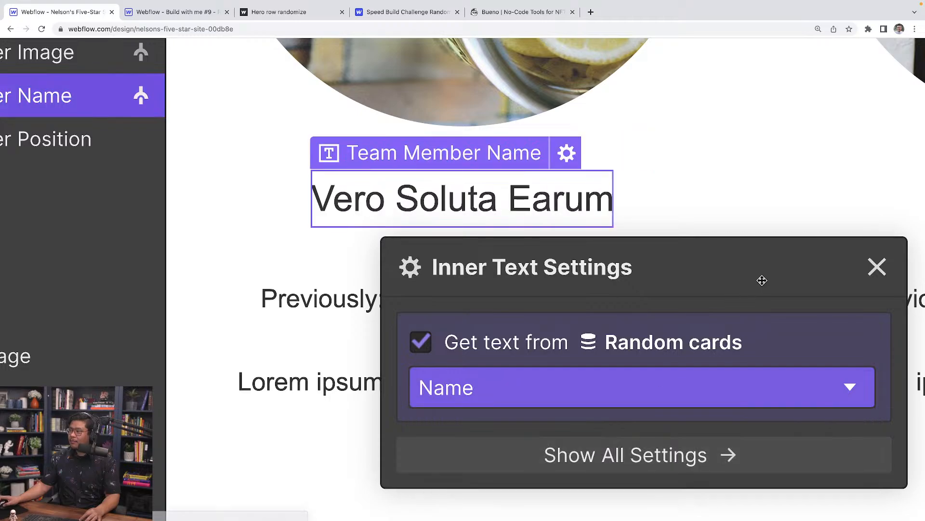
left_click(877, 266)
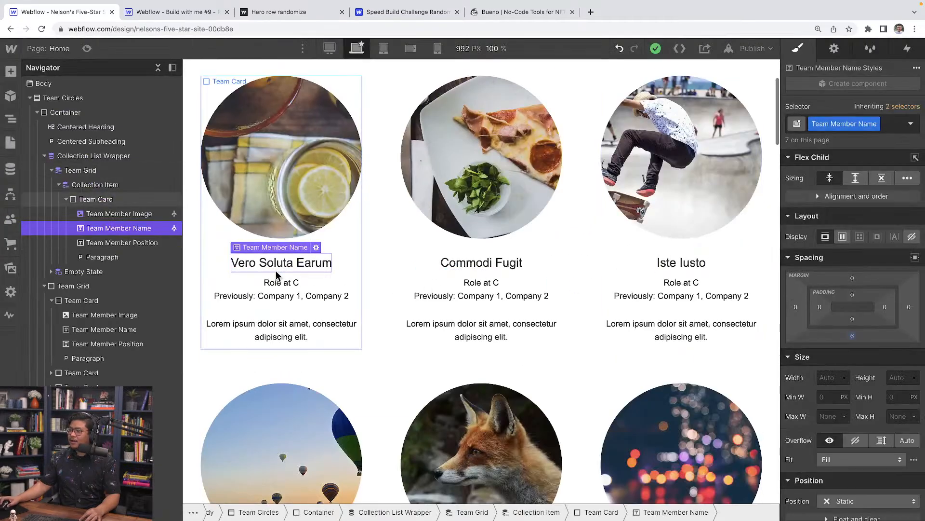
Remove the role text and lorem ipsum paragraph from the collection card.
left_click(268, 295)
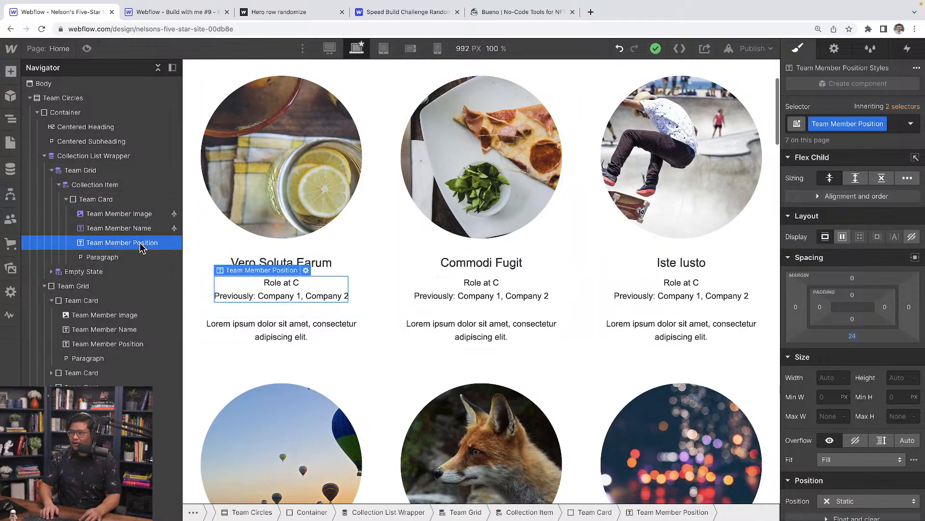
key("Delete")
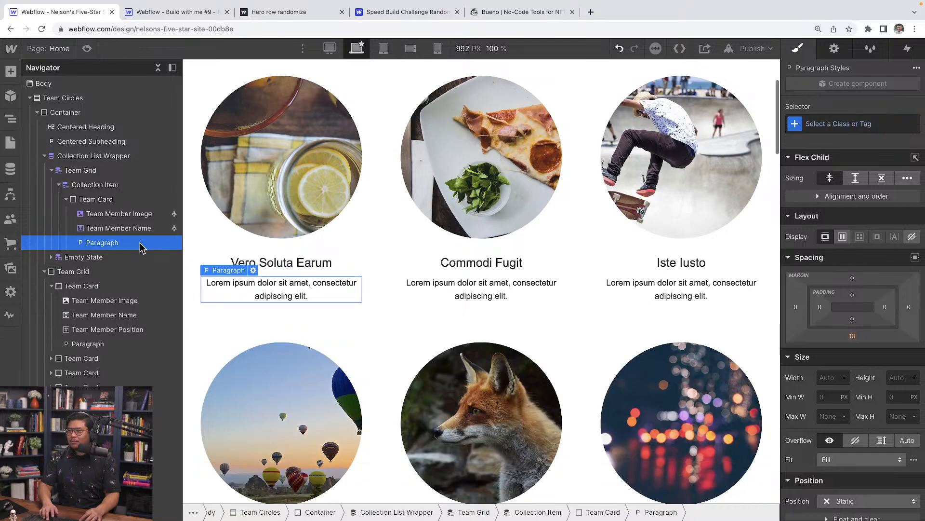
key("Delete")
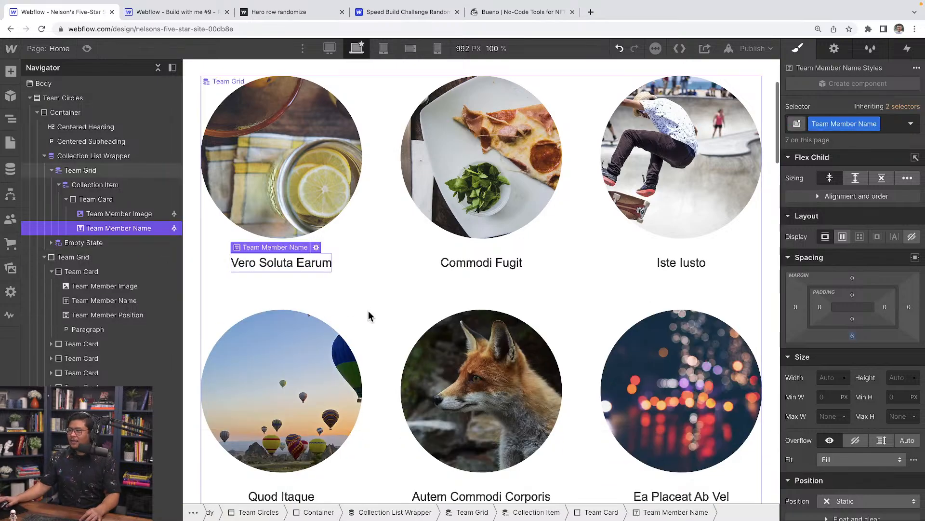
Delete the static placeholder Team Grid below the collection list.
scroll(370, 316, "down", 12)
scroll(369, 316, "down", 10)
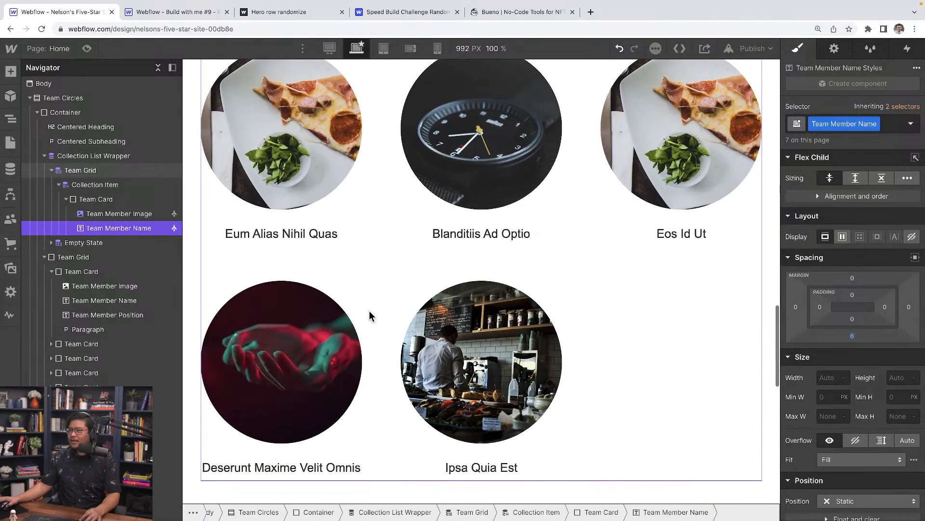
scroll(369, 315, "down", 3)
scroll(370, 311, "down", 8)
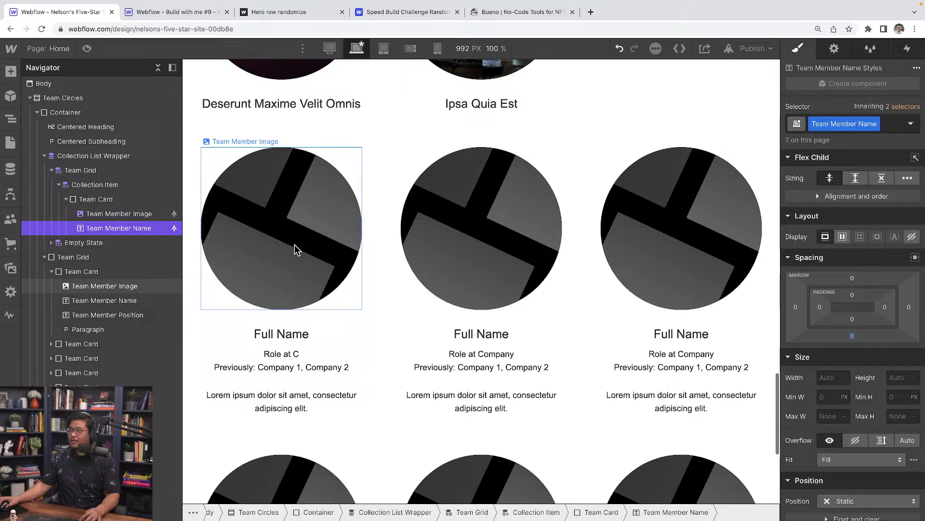
left_click(294, 245)
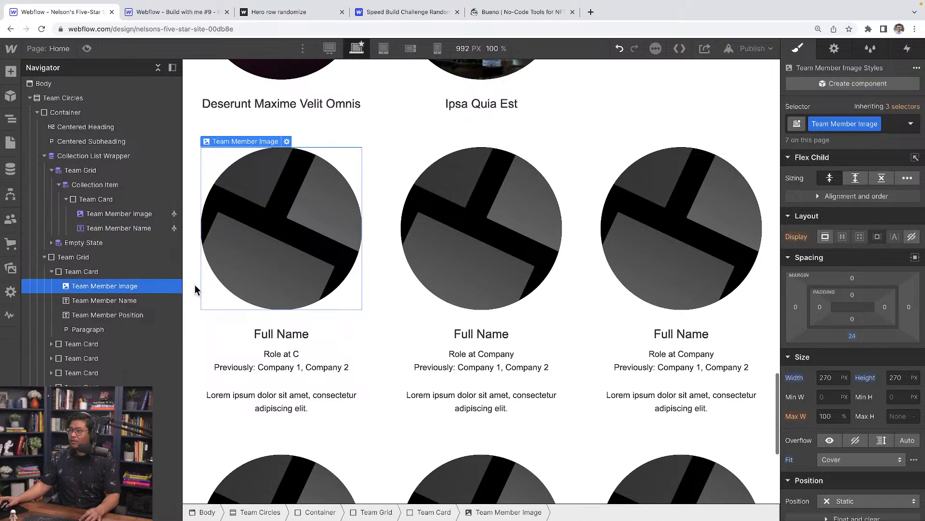
left_click(93, 258)
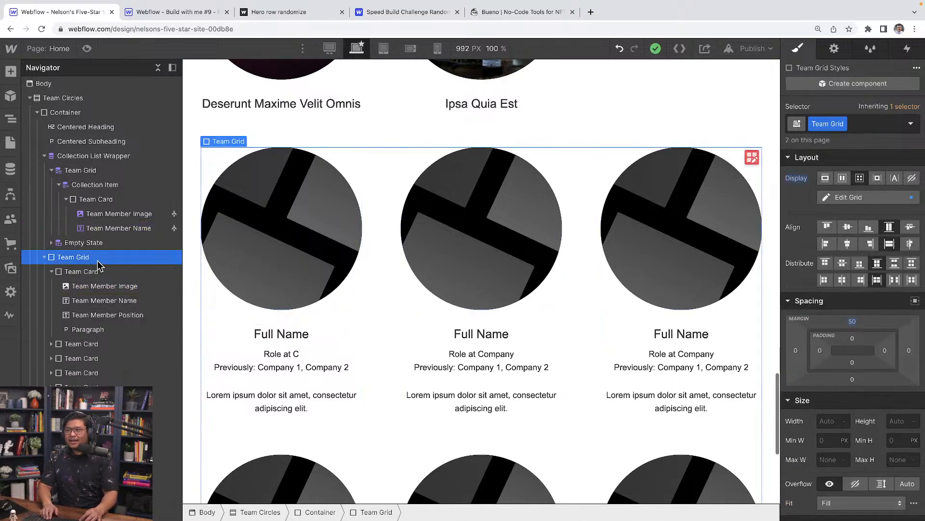
key("Delete")
scroll(263, 304, "up", 10)
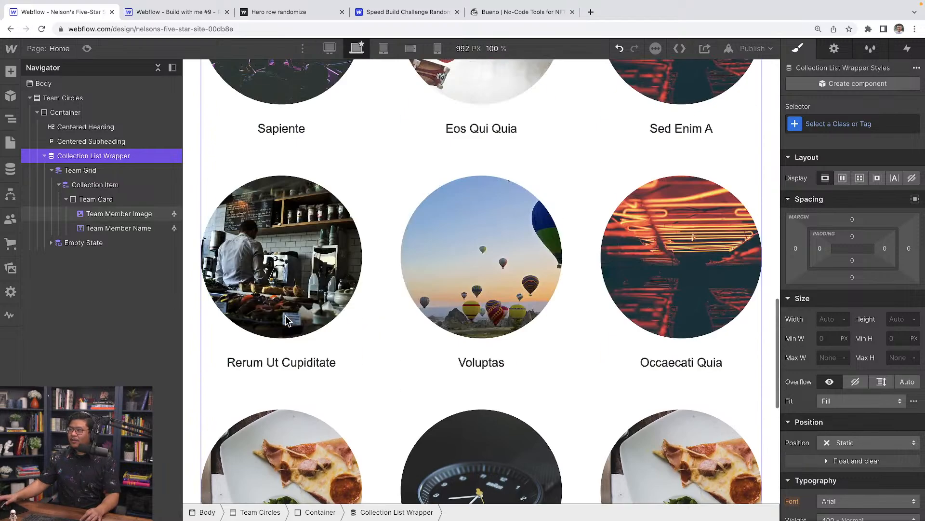
scroll(285, 315, "up", 10)
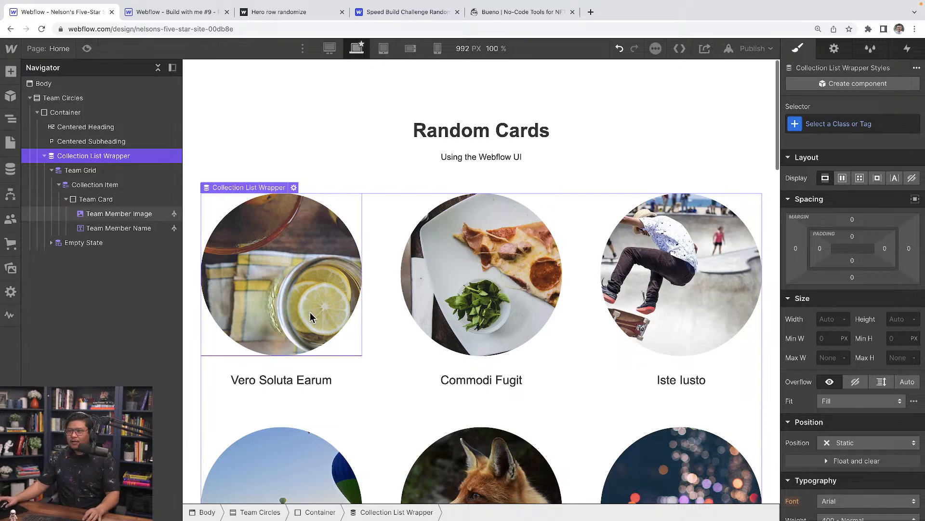
Add a Random, shuffle sort order to the collection Team Grid and save.
left_click(375, 298)
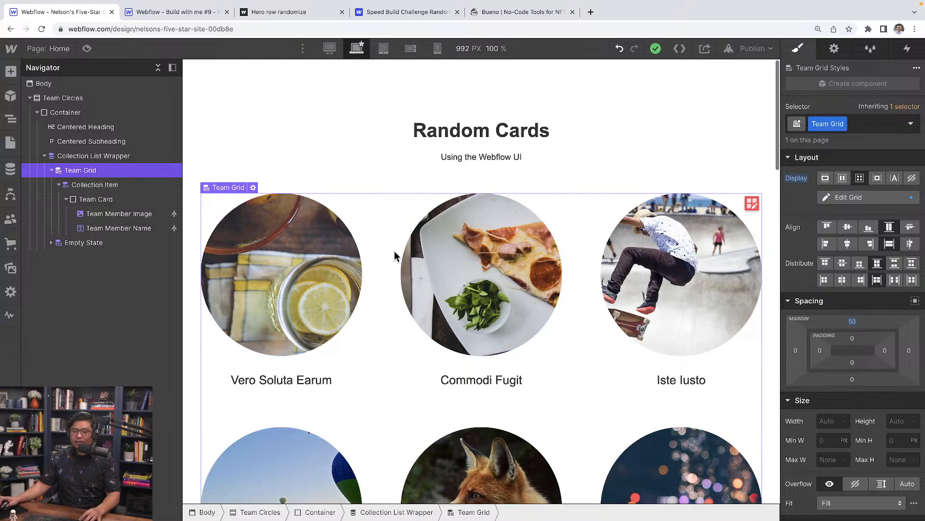
left_click(834, 55)
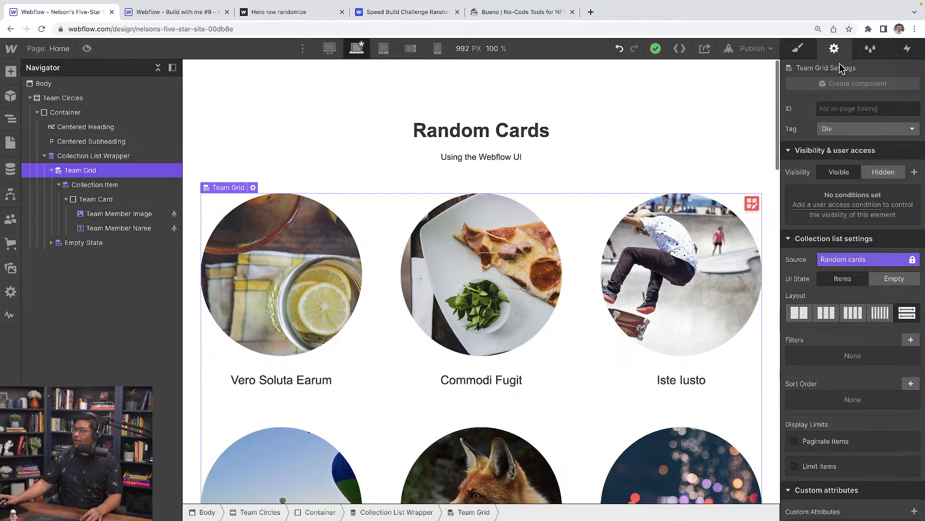
scroll(858, 318, "down", 2)
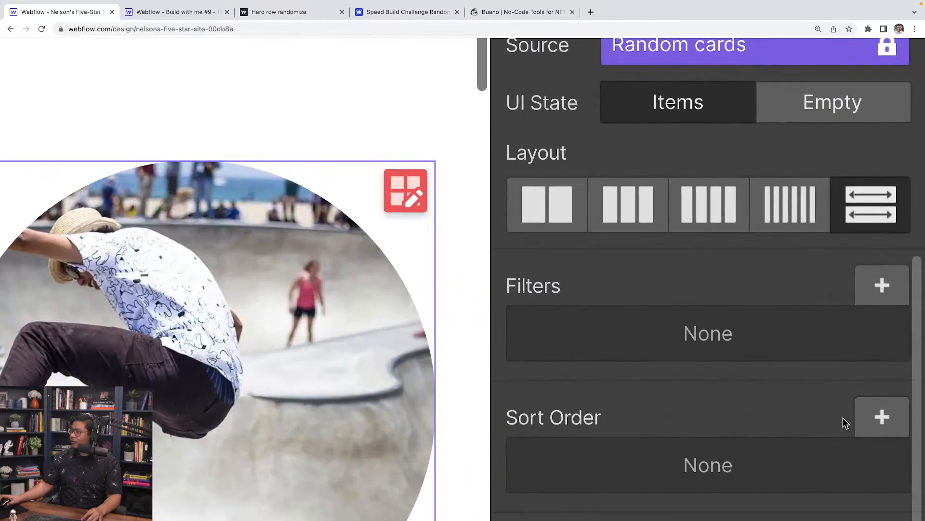
left_click(875, 419)
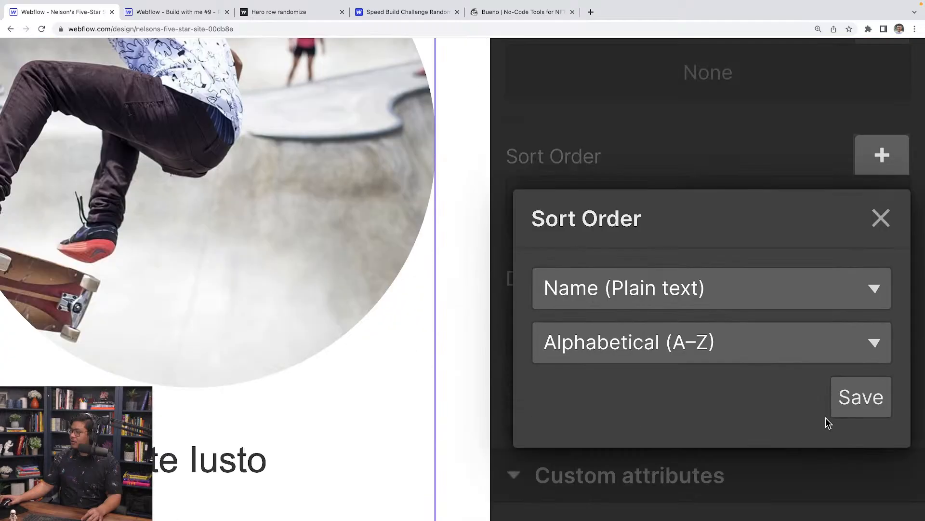
left_click(684, 273)
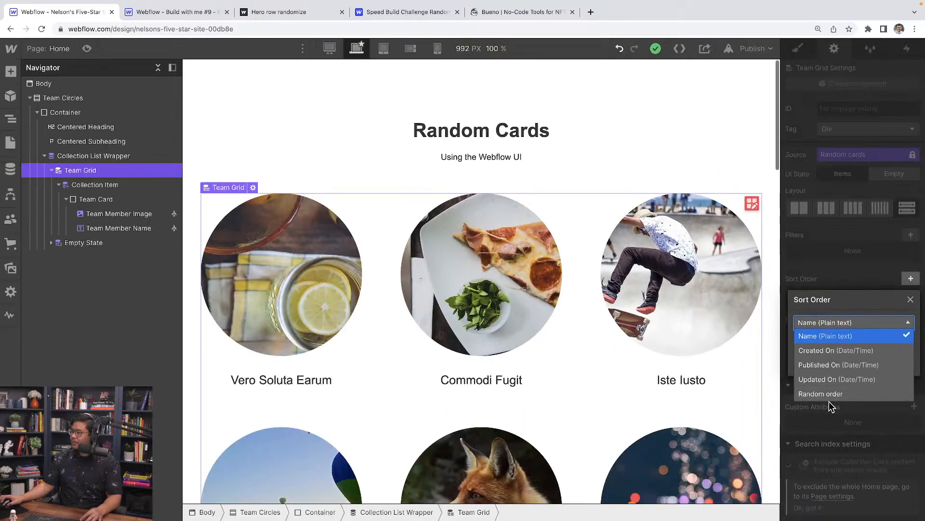
left_click(674, 479)
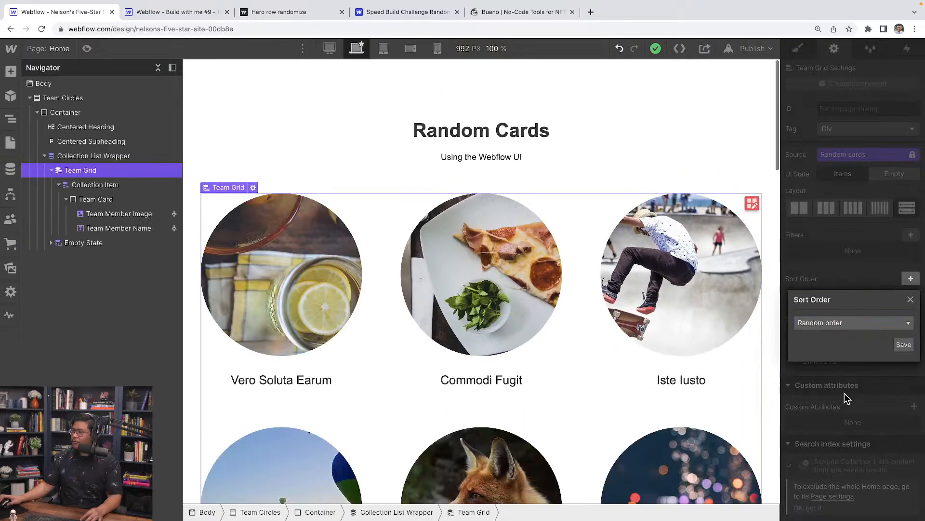
left_click(904, 345)
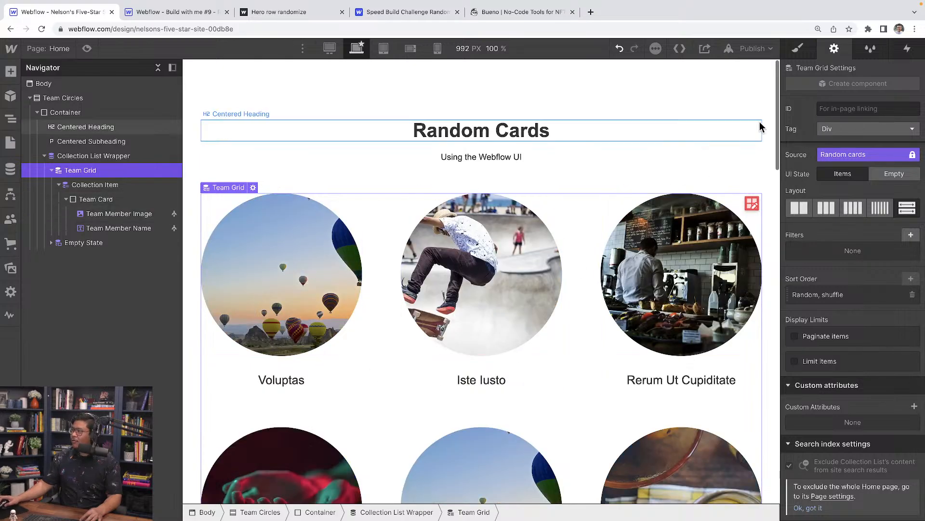
Publish the site to its webflow.io domain and open the live page in a new tab.
left_click(755, 48)
left_click(704, 199)
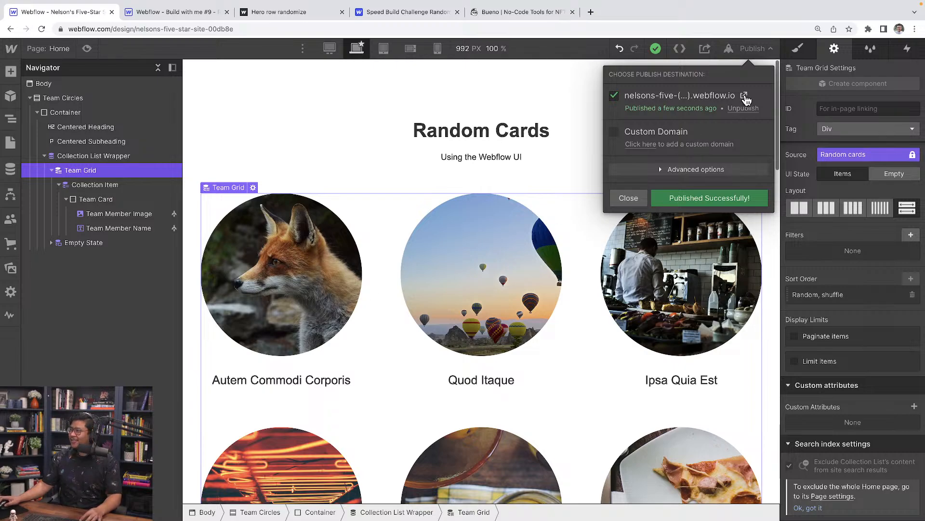
left_click(745, 98)
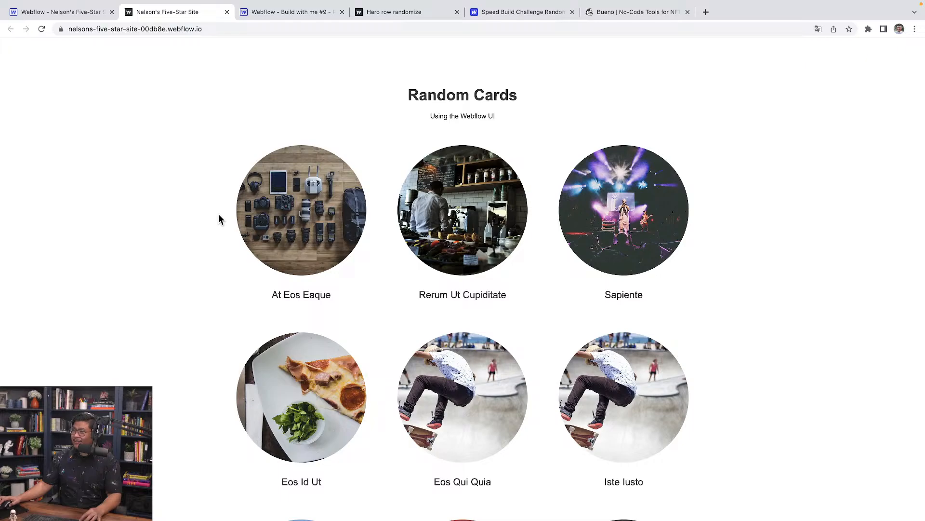
Scroll the live page to check the shuffled card order, then return to the Designer.
scroll(366, 260, "down", 10)
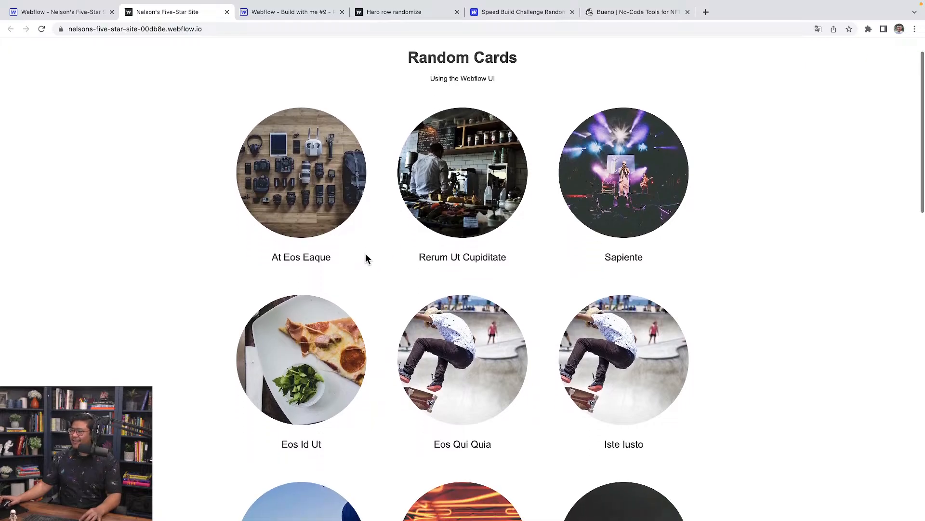
scroll(366, 259, "down", 5)
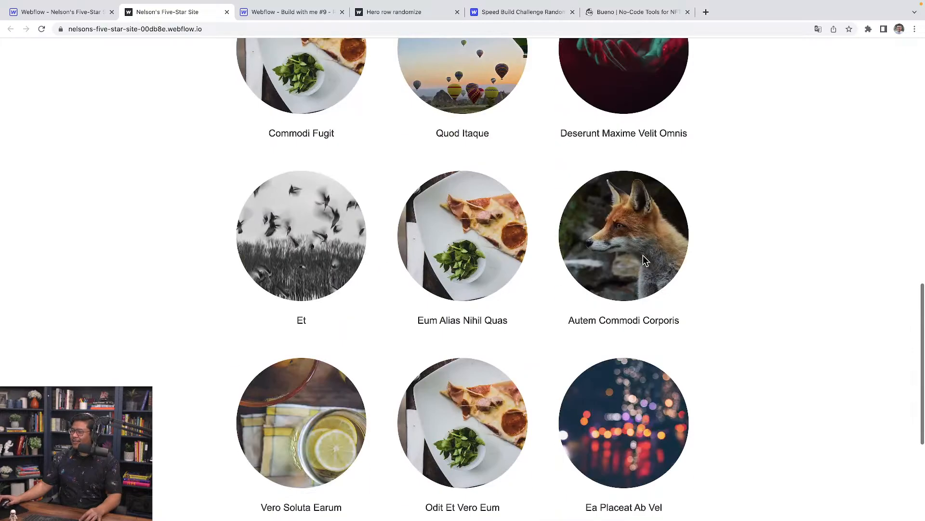
scroll(646, 263, "up", 15)
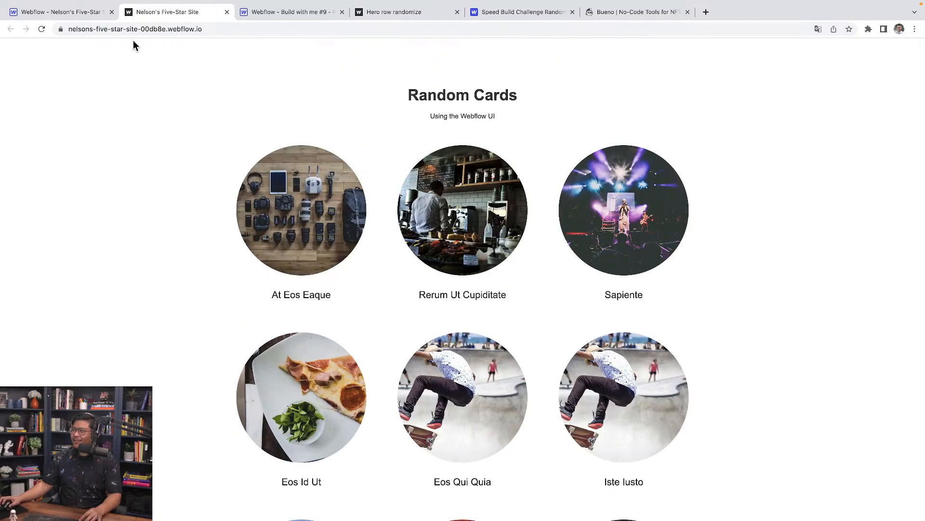
left_click(95, 19)
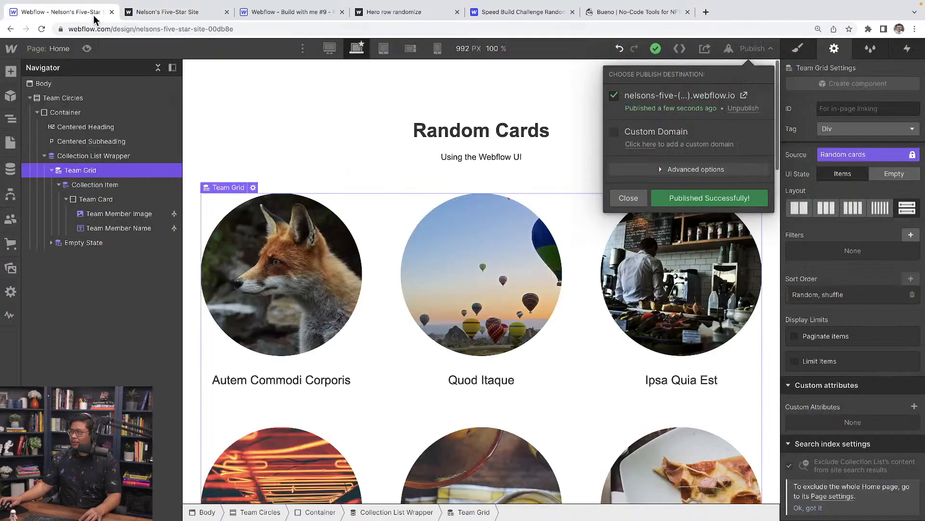
left_click(174, 18)
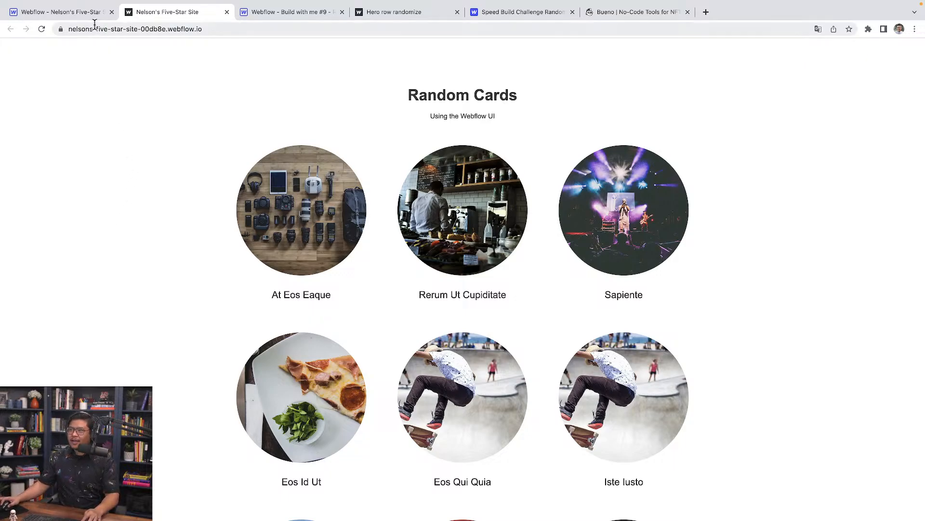
left_click(87, 13)
Select the Team Circles section, then create and open a blank page named 'Randomize with low code'.
left_click(225, 114)
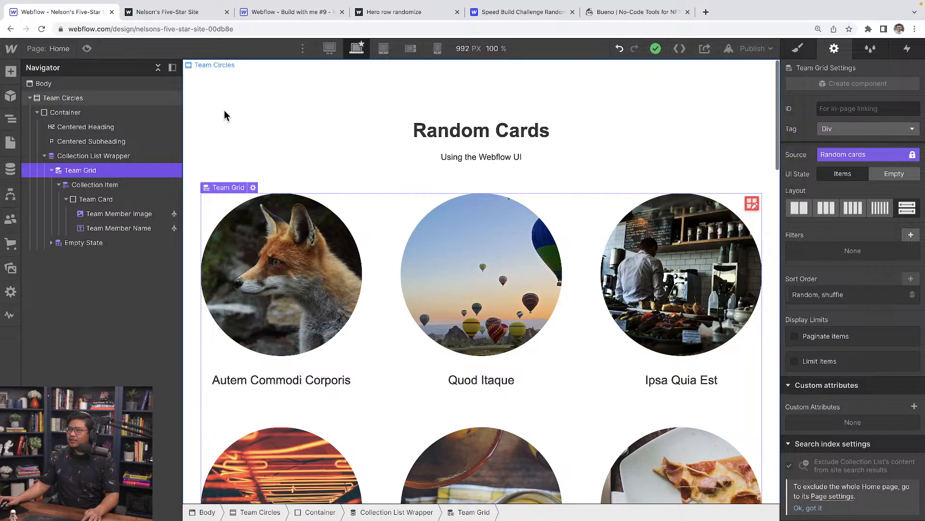
left_click(101, 102)
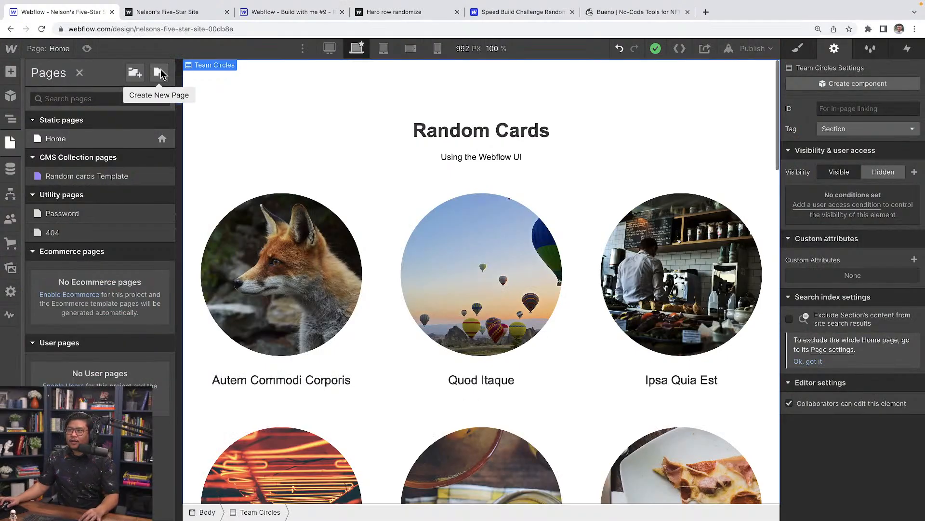
left_click(159, 73)
type("R")
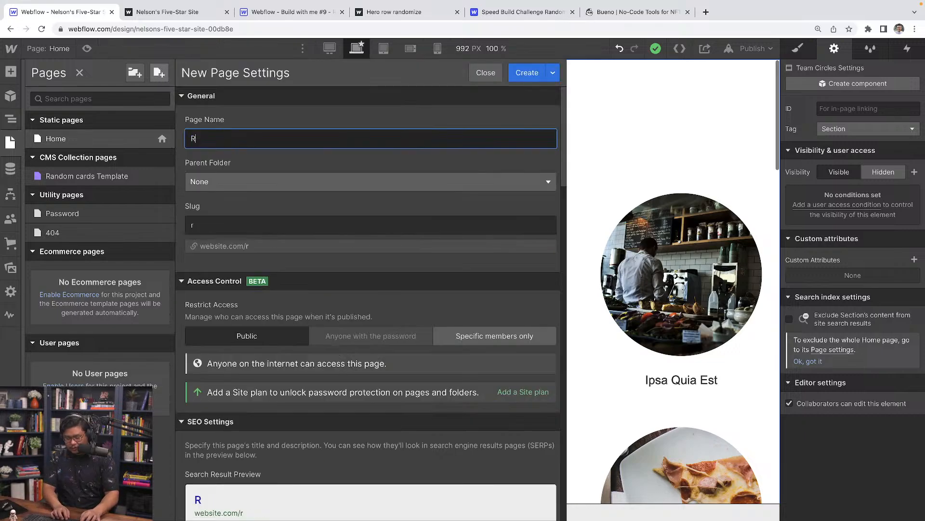
type("andomize with low")
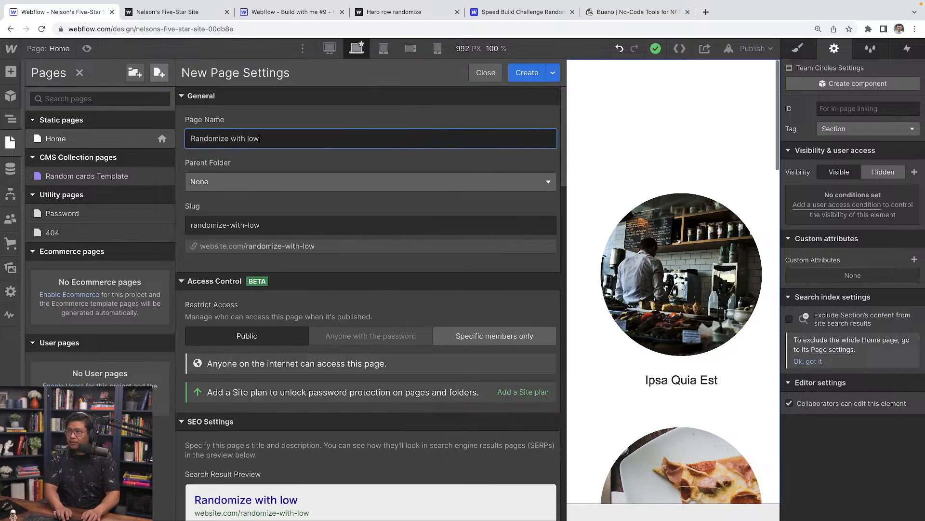
type(" code")
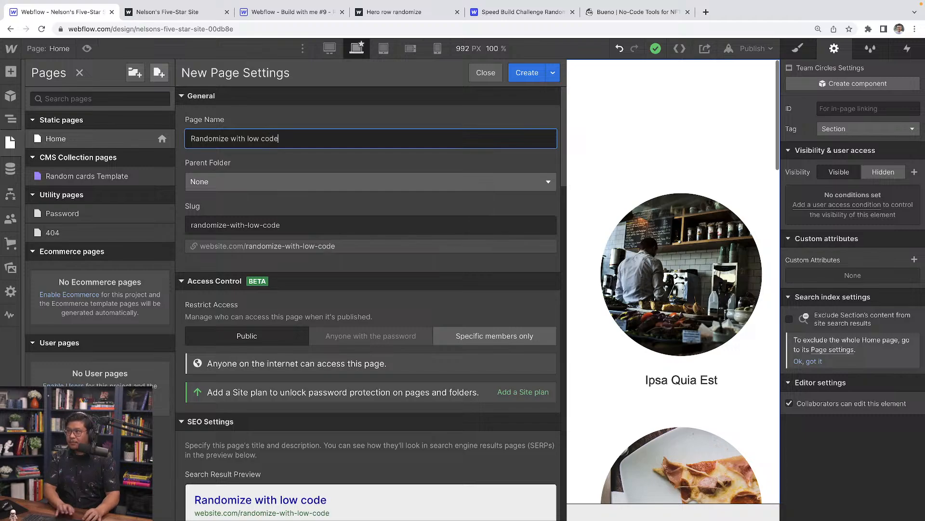
key("Return")
left_click(266, 113)
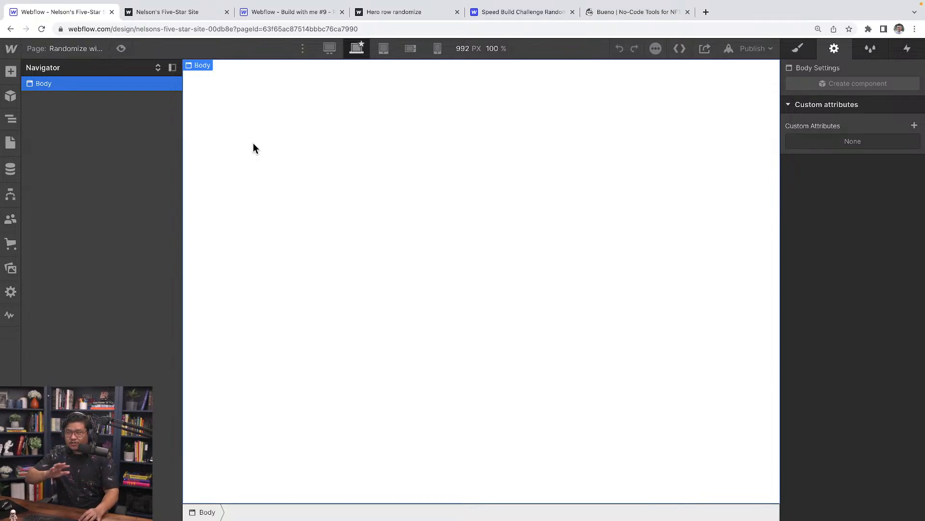
Paste the Team Circles section into the page and reword its subheading to 'Using the low code shuffle'.
key("super+v")
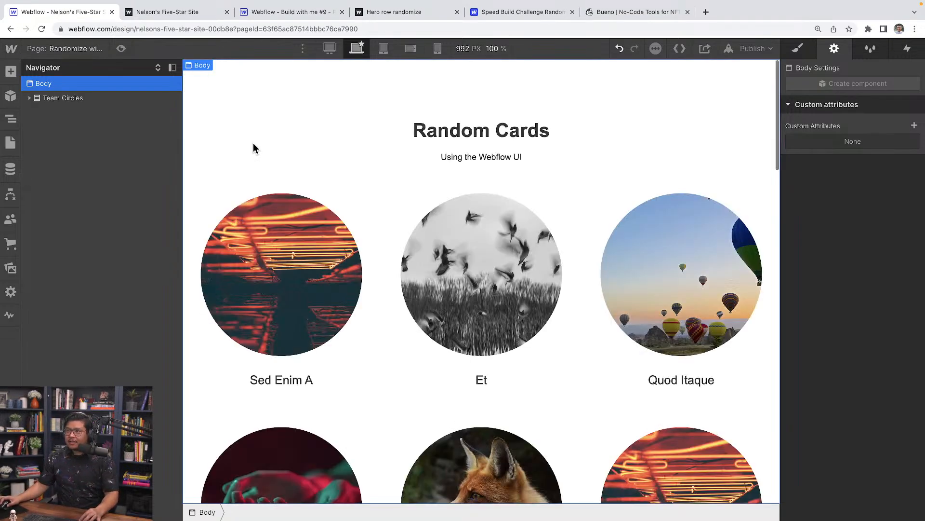
left_click(69, 99)
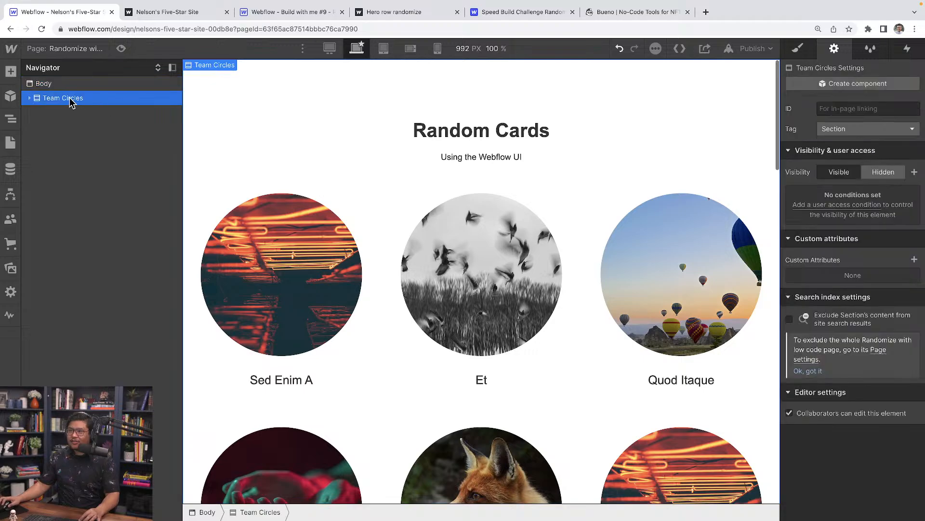
double_click(498, 163)
left_click_drag(480, 157, 543, 154)
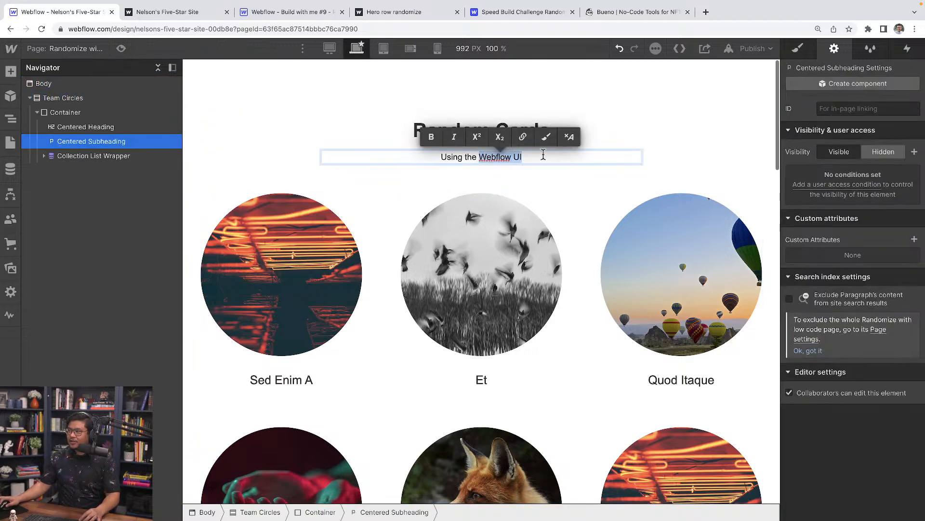
key("BackSpace")
key("BackSpace")
key("BackSpace")
key("BackSpace")
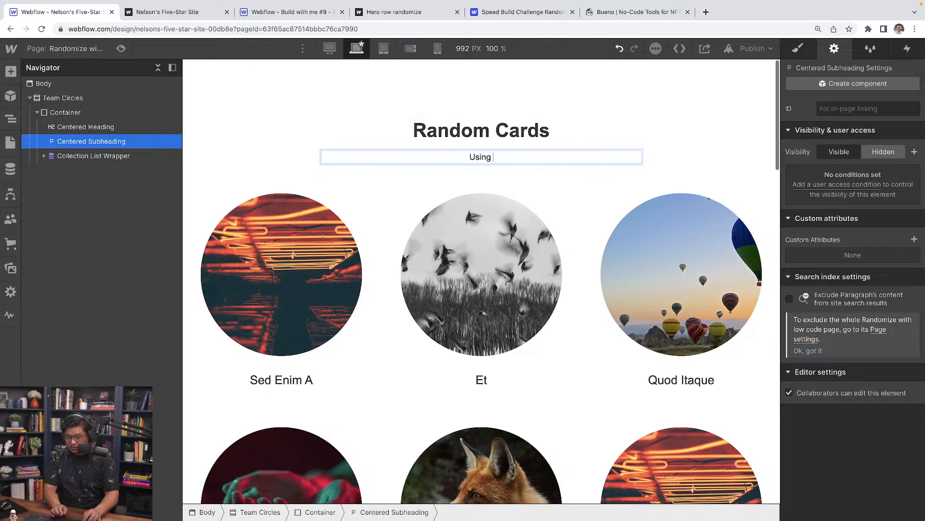
type("the shuffle")
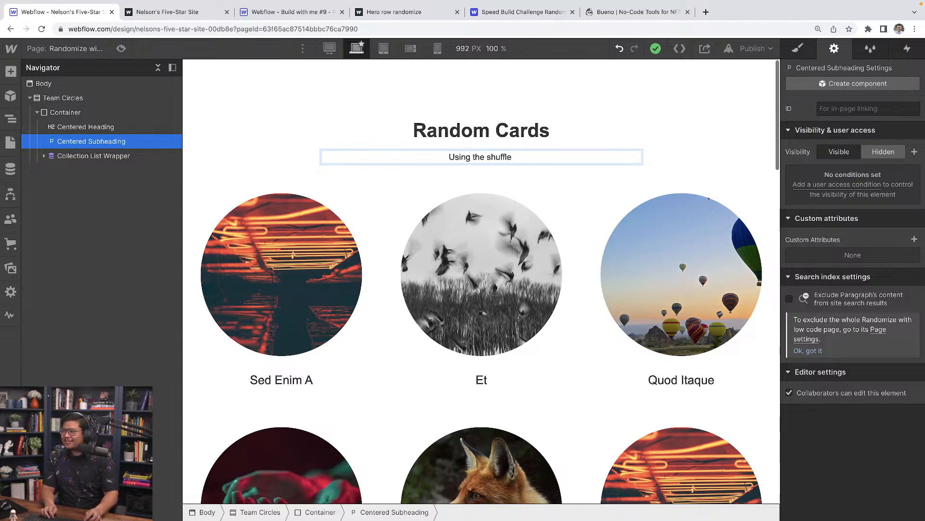
type(" low code")
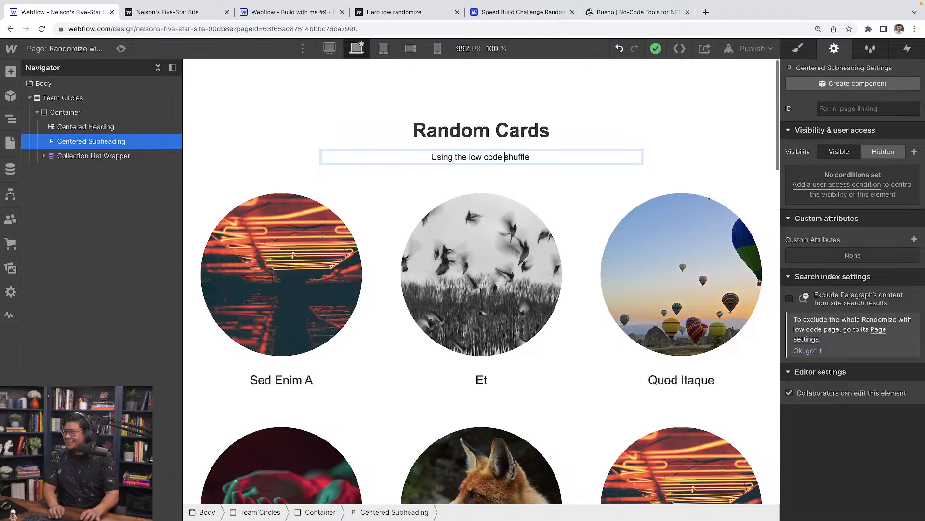
key("Escape")
left_click(680, 151)
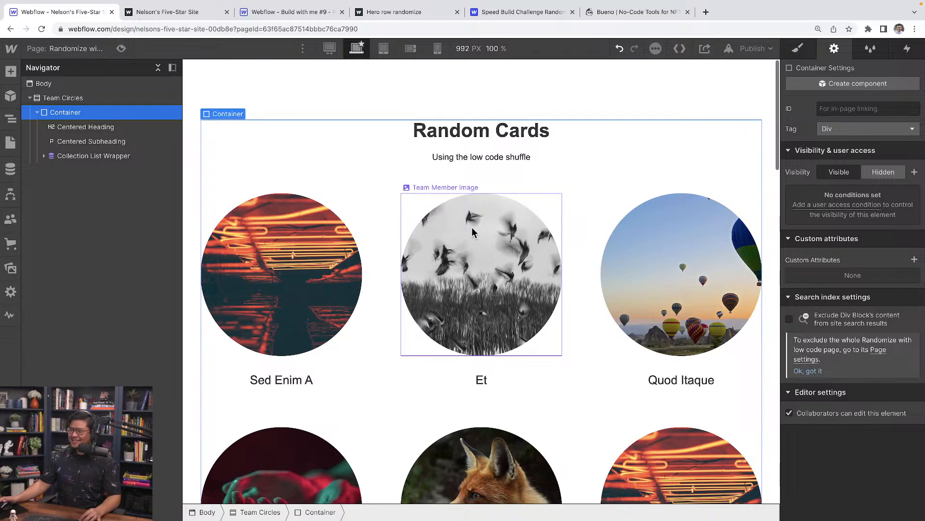
Delete the 'Random, shuffle' sort order from the Team Grid collection list.
scroll(456, 236, "down", 1)
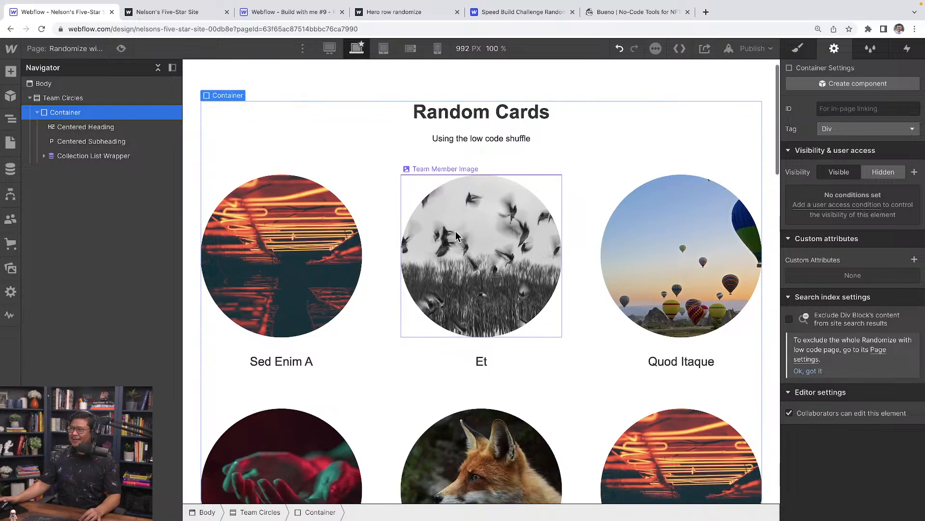
left_click(384, 260)
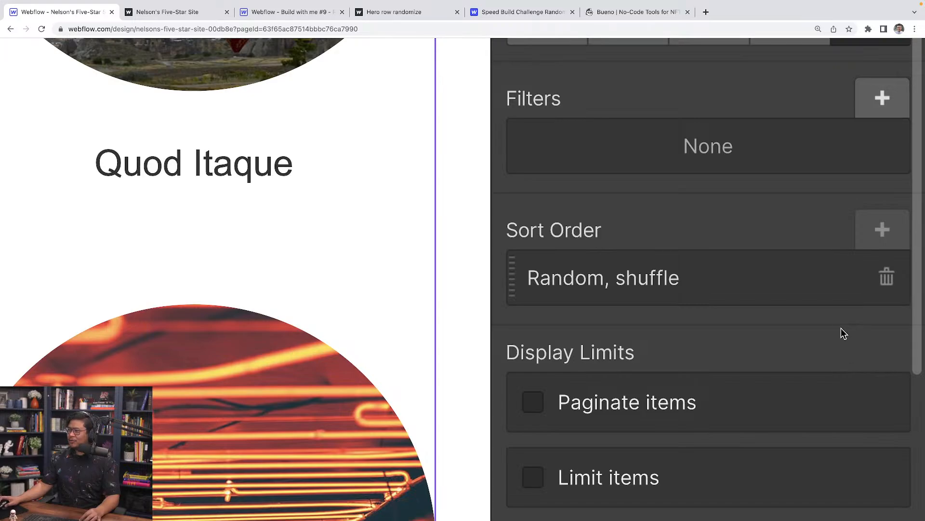
left_click(886, 280)
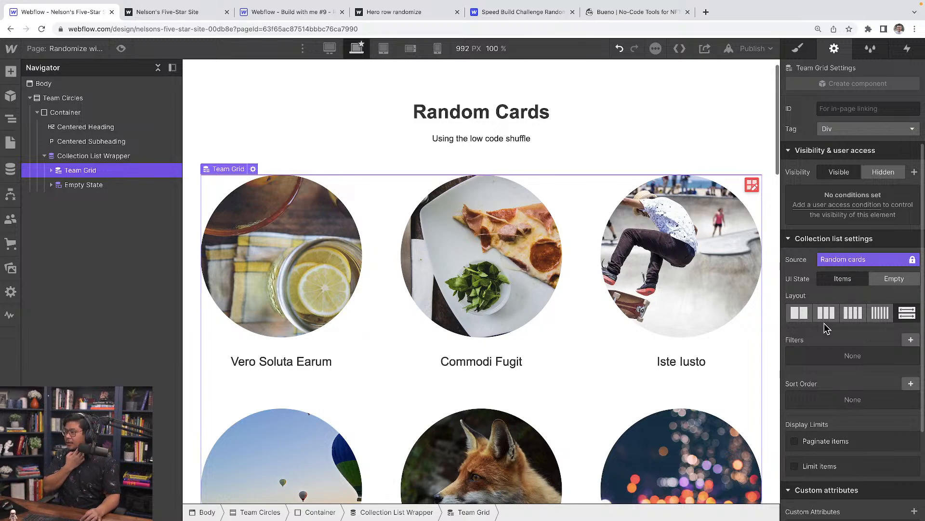
Give Team Grid's Collection Item a new random-card class, then switch to the Build with me #9 project.
left_click(51, 170)
left_click(98, 185)
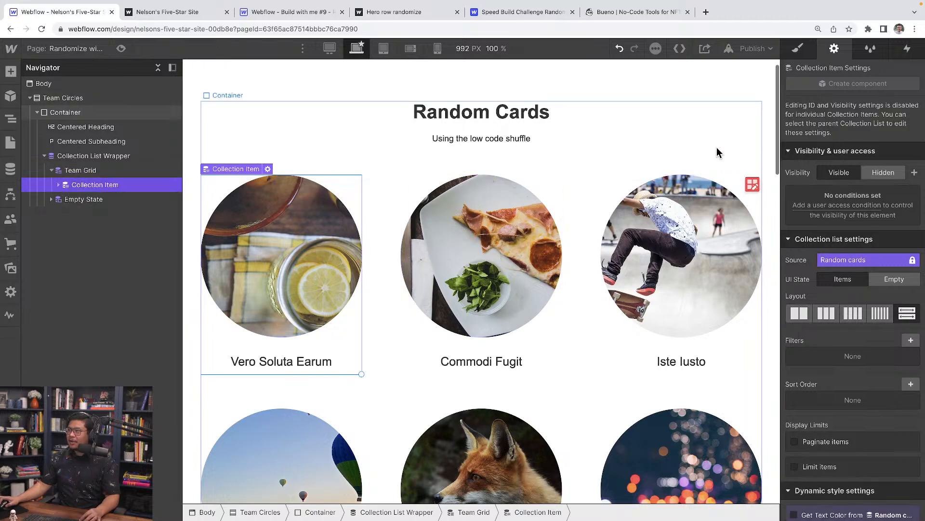
left_click(804, 51)
left_click(822, 123)
type("rando")
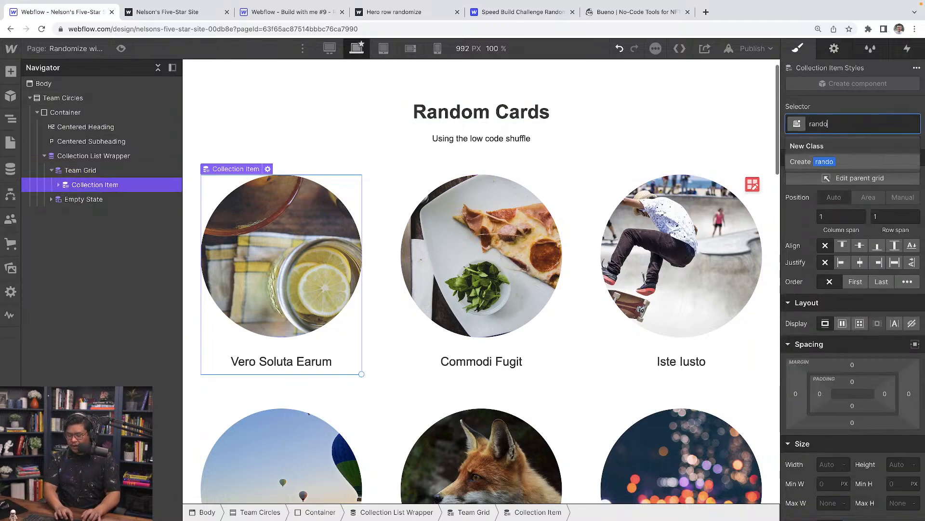
type("m-card")
key("Return")
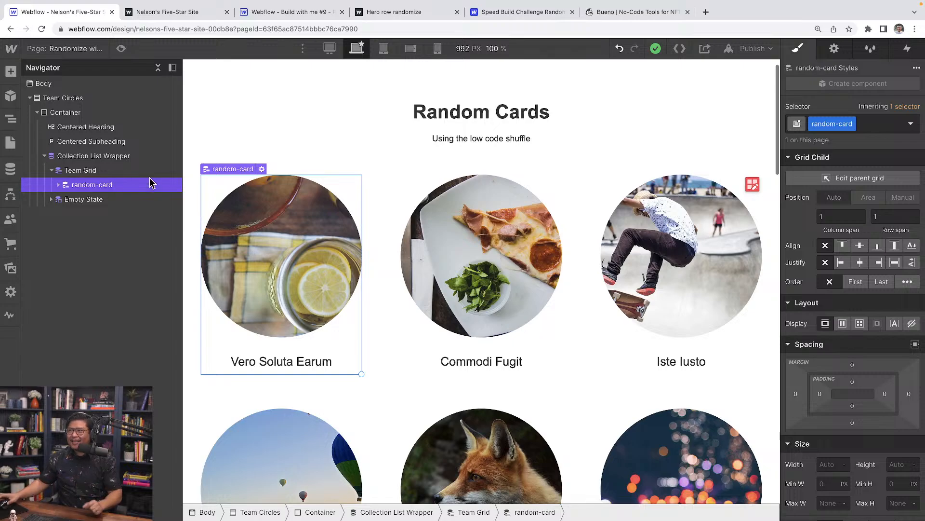
left_click(272, 18)
Copy the Before </body> shuffle script from the Randomize on load page settings.
key("p")
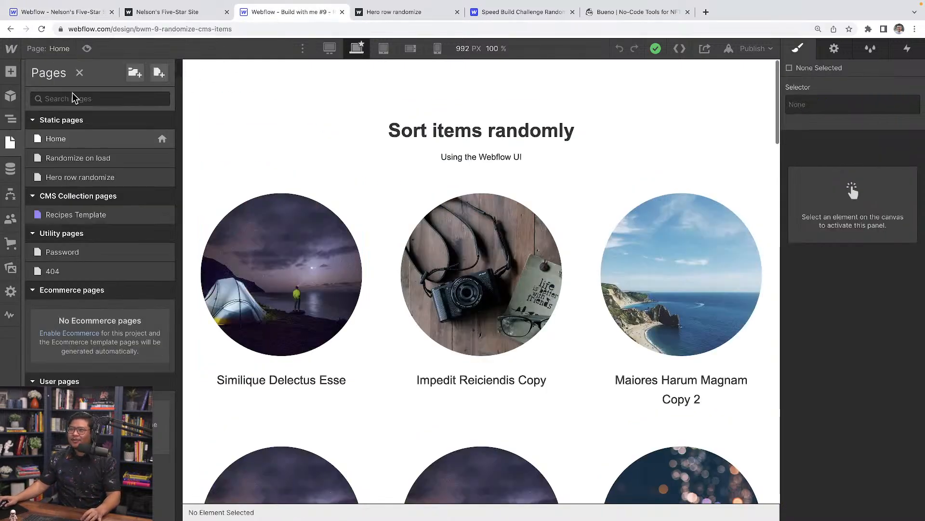
left_click(162, 158)
scroll(250, 317, "down", 20)
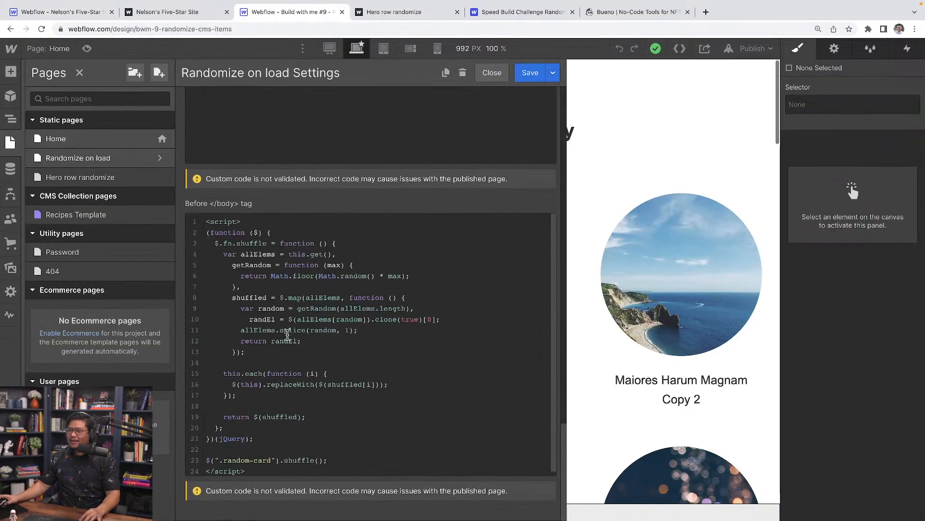
left_click(284, 244)
key("super+a")
key("super+c")
Paste the script into the Randomize with low code page's Before </body> custom code.
left_click(75, 9)
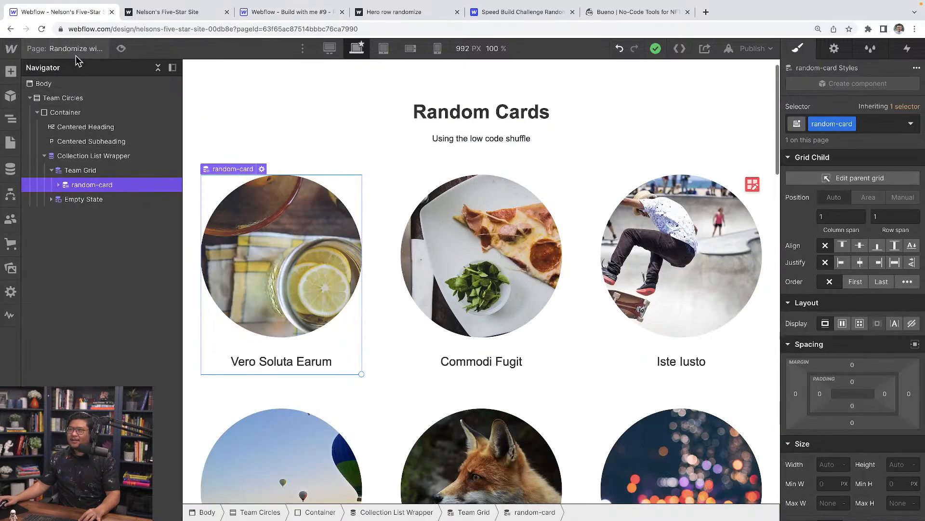
key("p")
left_click(162, 159)
scroll(256, 284, "down", 10)
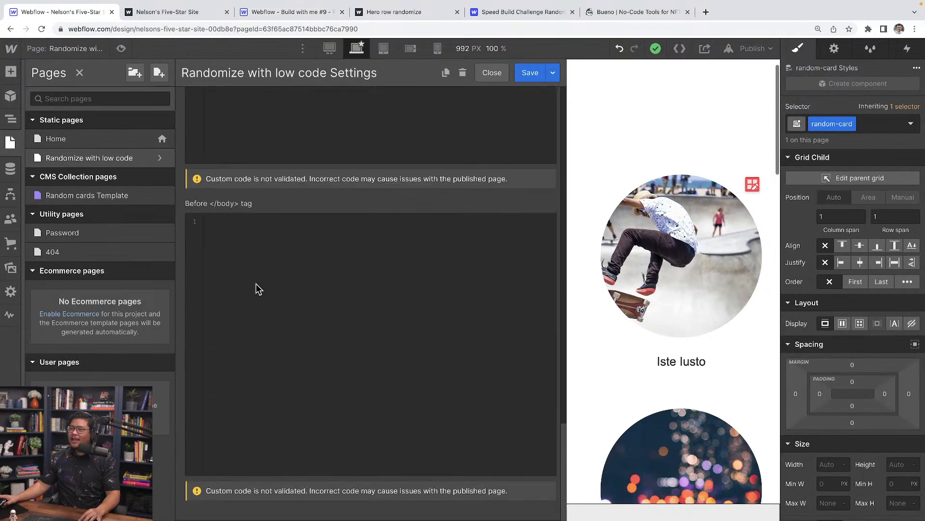
left_click(256, 280)
key("super+v")
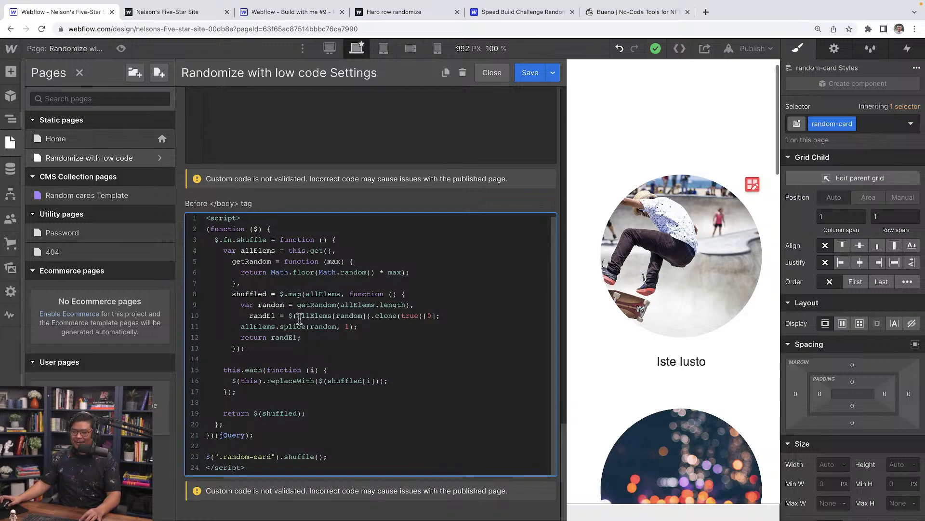
scroll(299, 319, "up", 5)
scroll(285, 317, "up", 1)
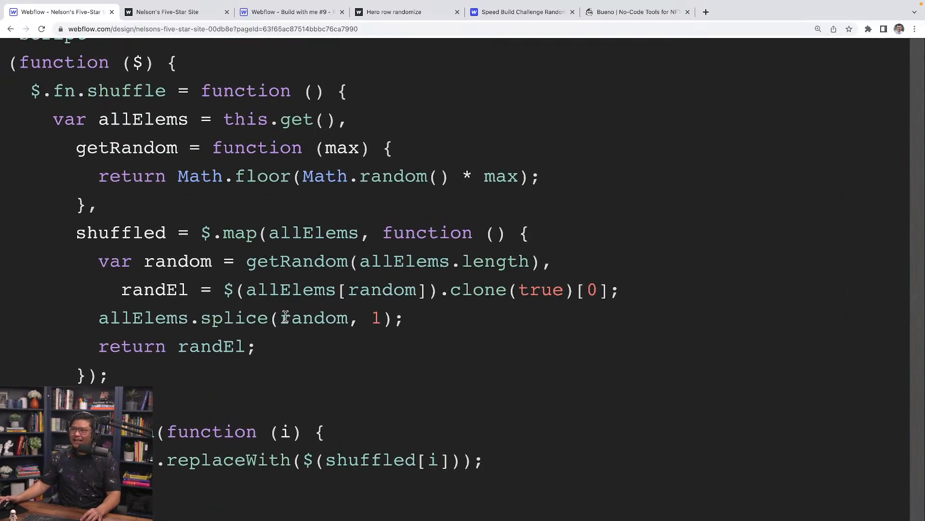
scroll(164, 210, "up", 3)
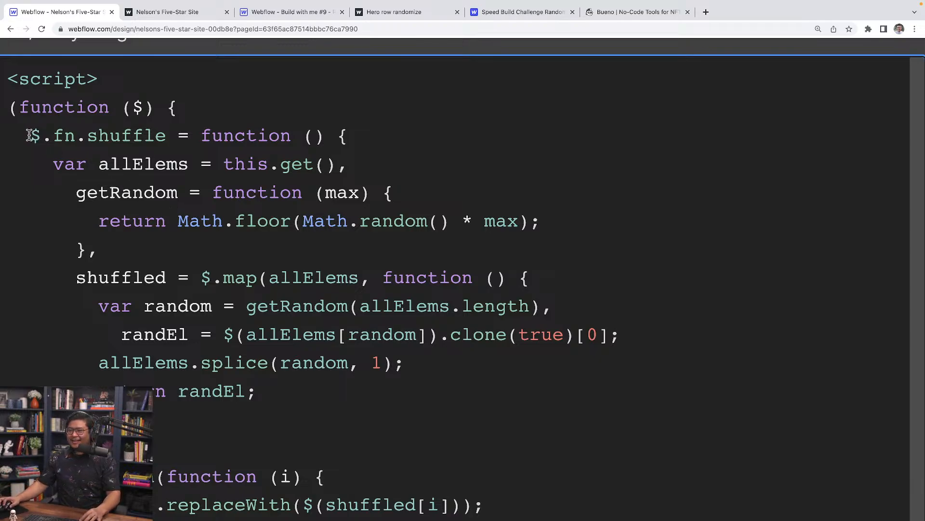
left_click_drag(16, 107, 204, 116)
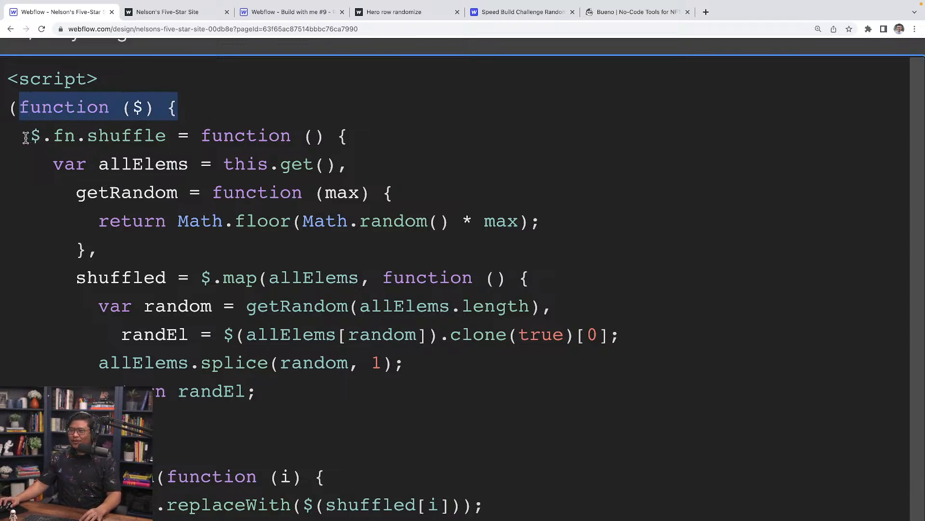
left_click_drag(26, 137, 369, 168)
double_click(149, 162)
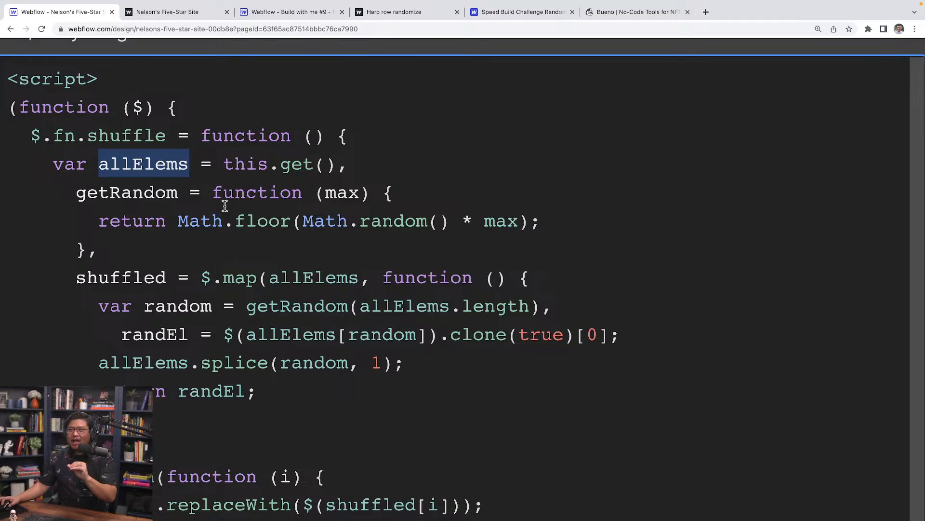
left_click_drag(302, 221, 442, 221)
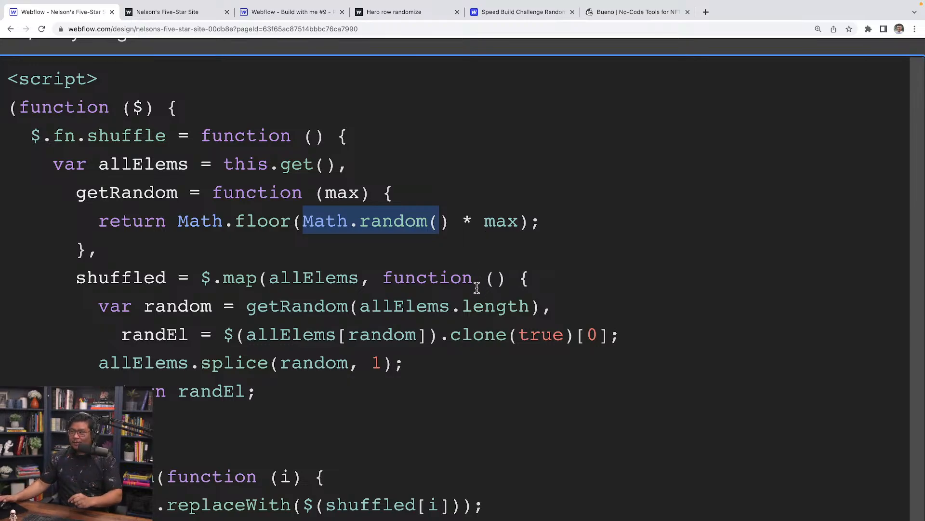
scroll(475, 285, "down", 1)
left_click(134, 272)
left_click_drag(136, 273, 250, 384)
scroll(249, 385, "down", 3)
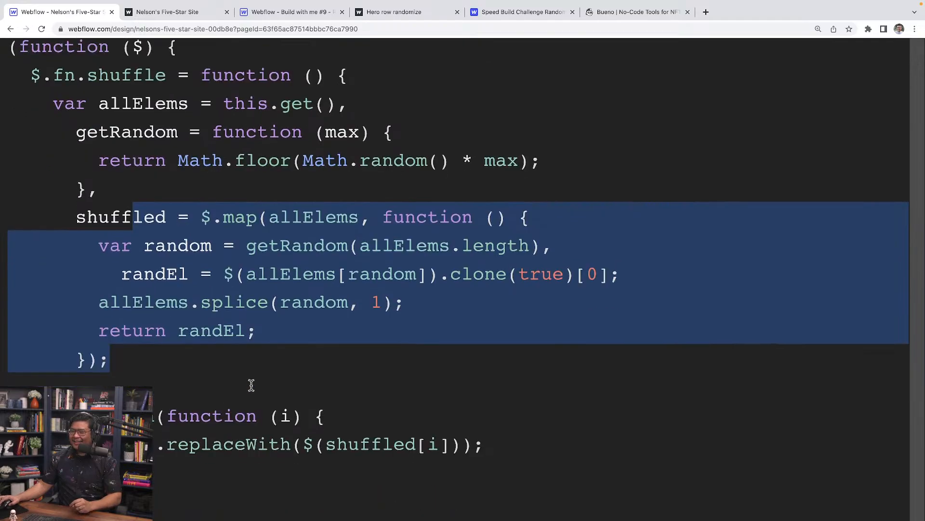
scroll(169, 344, "down", 1)
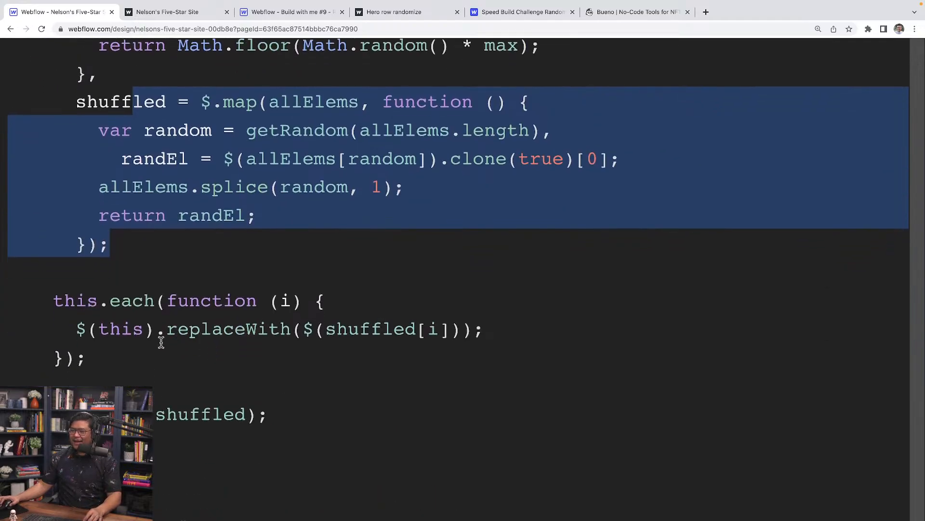
scroll(236, 347, "down", 1)
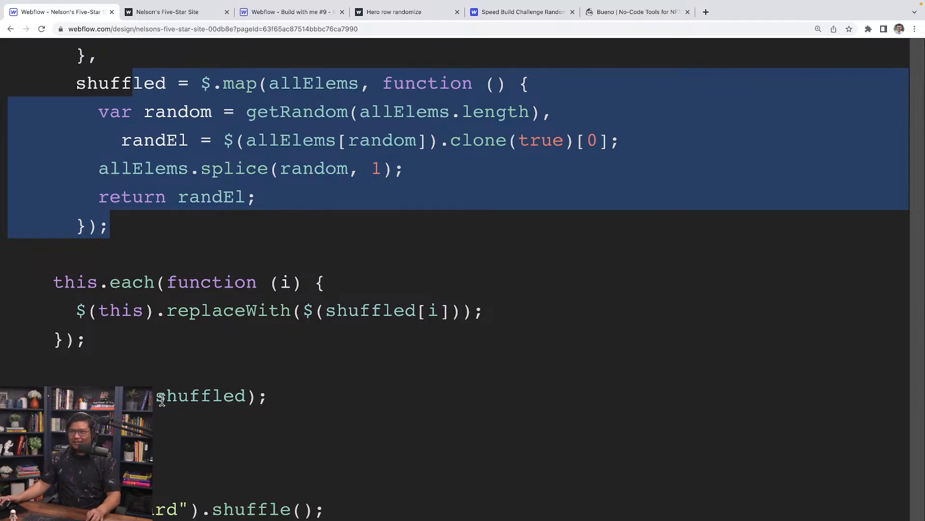
scroll(162, 398, "down", 1)
scroll(161, 399, "down", 2)
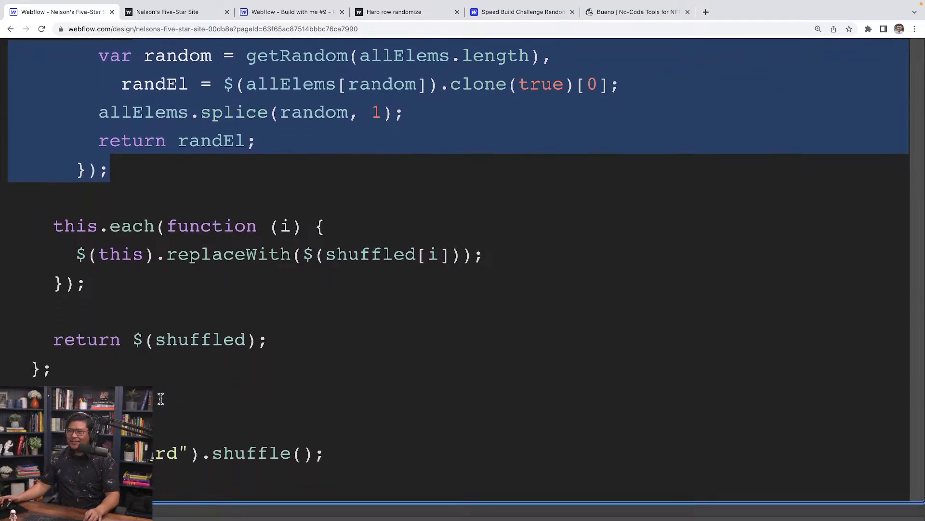
triple_click(140, 452)
left_click(182, 453)
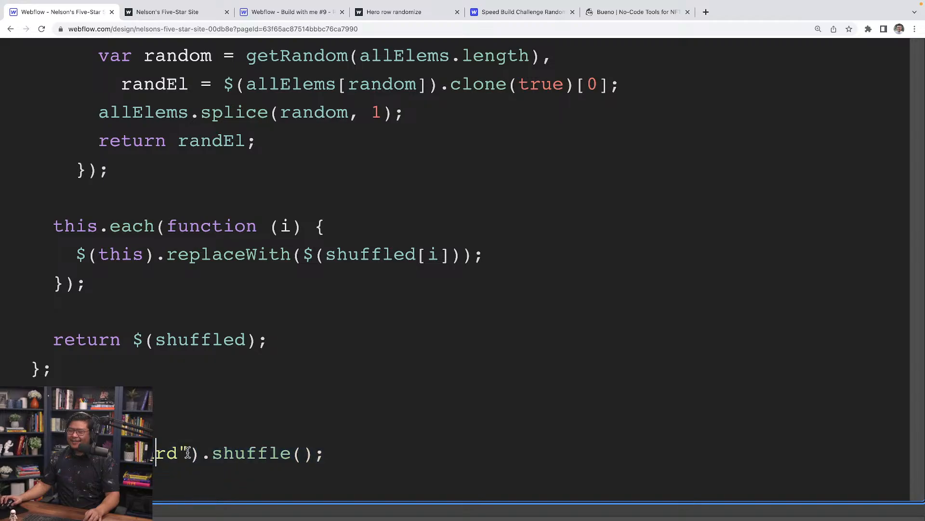
double_click(179, 453)
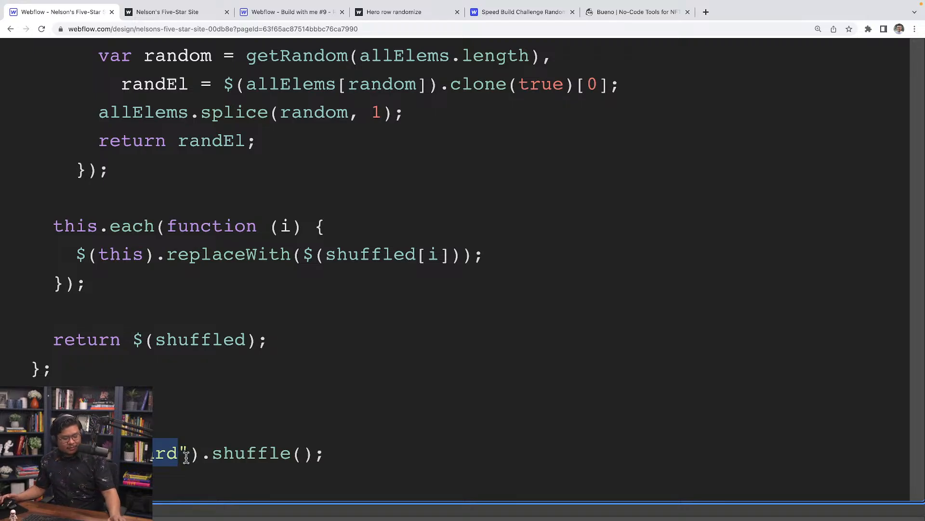
scroll(166, 455, "down", 3)
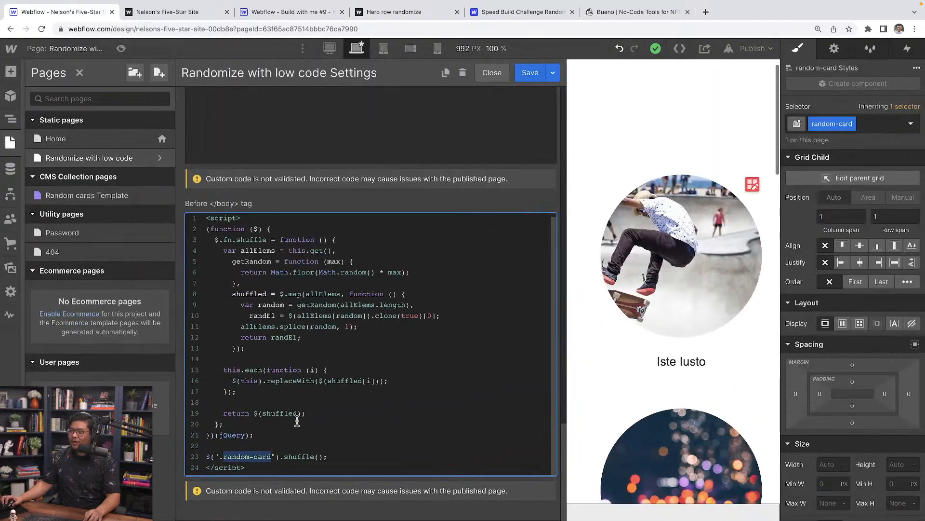
Save the page code, republish the site, and open the live randomize-with-low-code page.
left_click(524, 74)
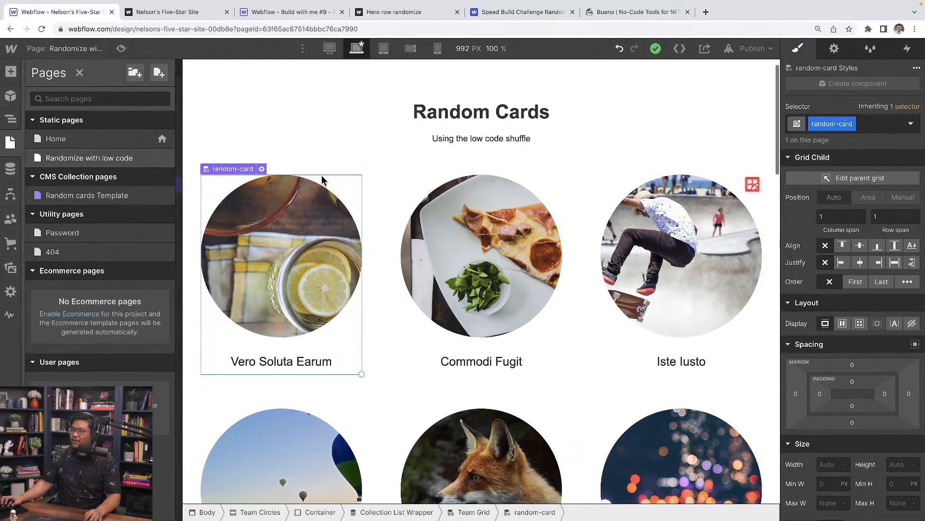
key("z")
left_click(233, 179)
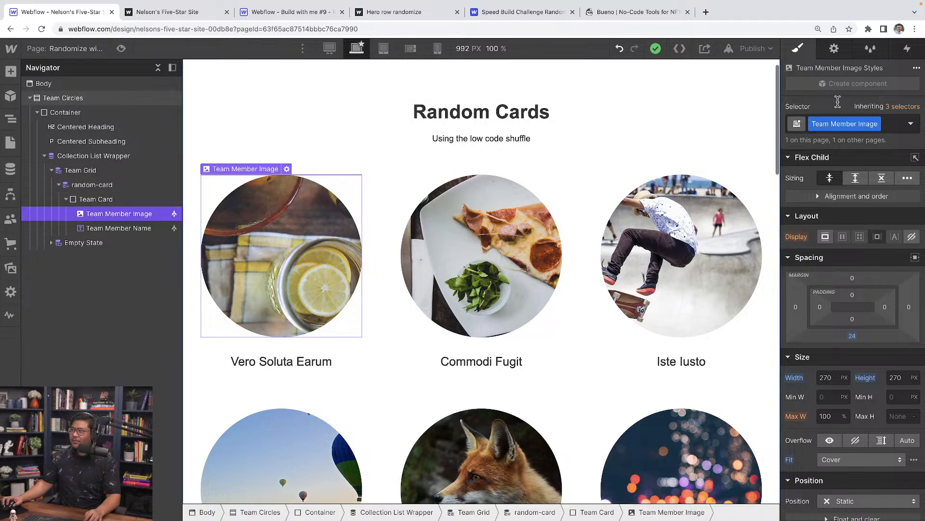
left_click(755, 48)
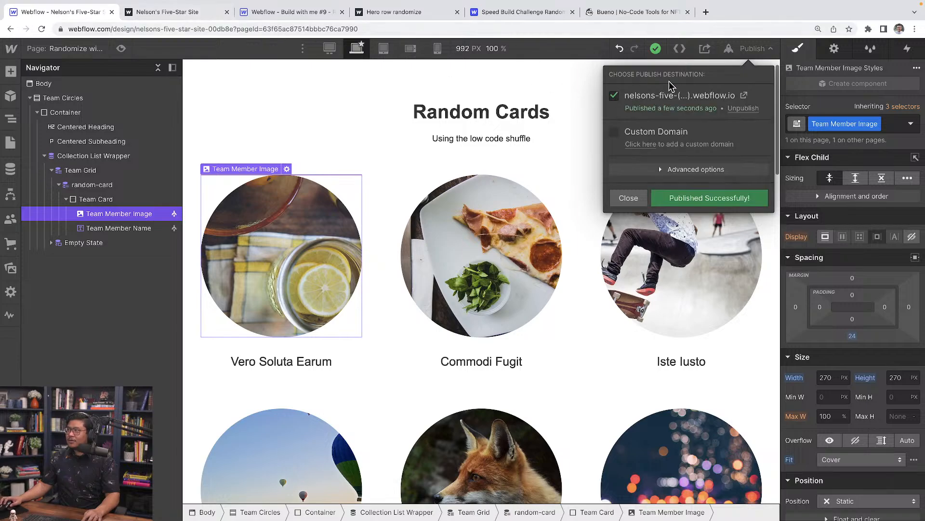
left_click(744, 95)
left_click(342, 12)
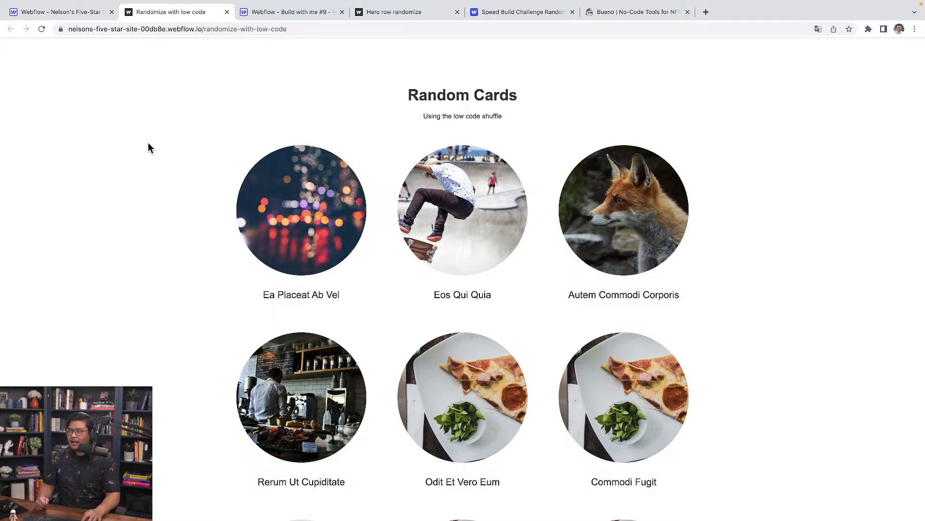
Reload the live Random Cards page four times to reshuffle it, then view the Hero row randomize example.
key("super+r")
key("super+r")
key("super+r")
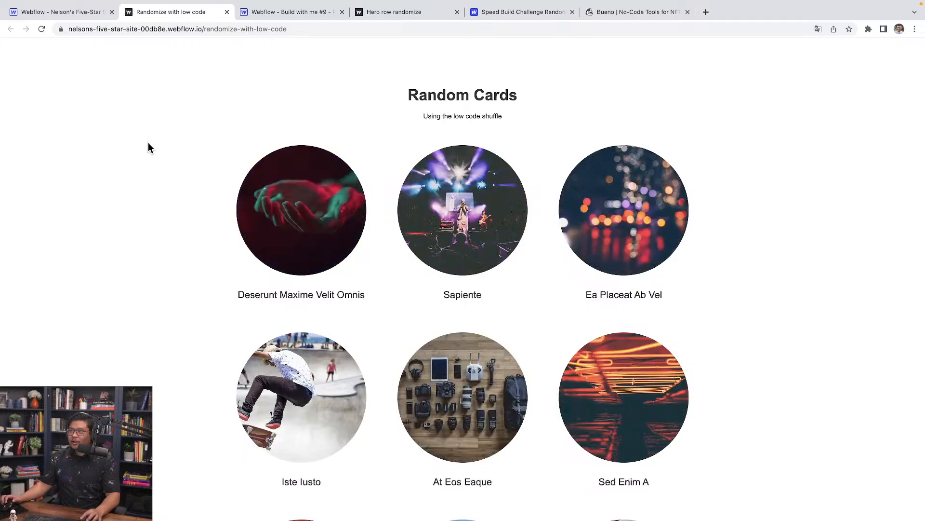
key("super+r")
key("super+r")
key("super+r")
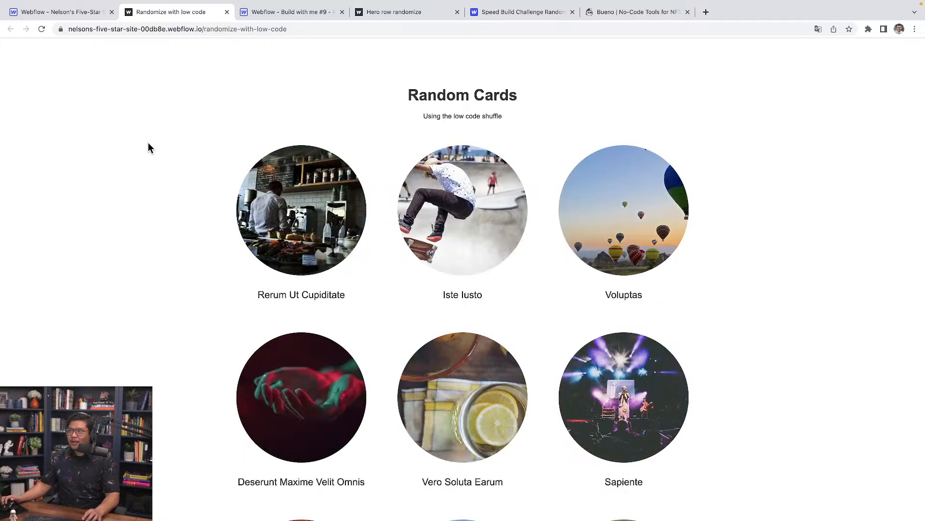
key("super+r")
key("super+r")
key("super+r")
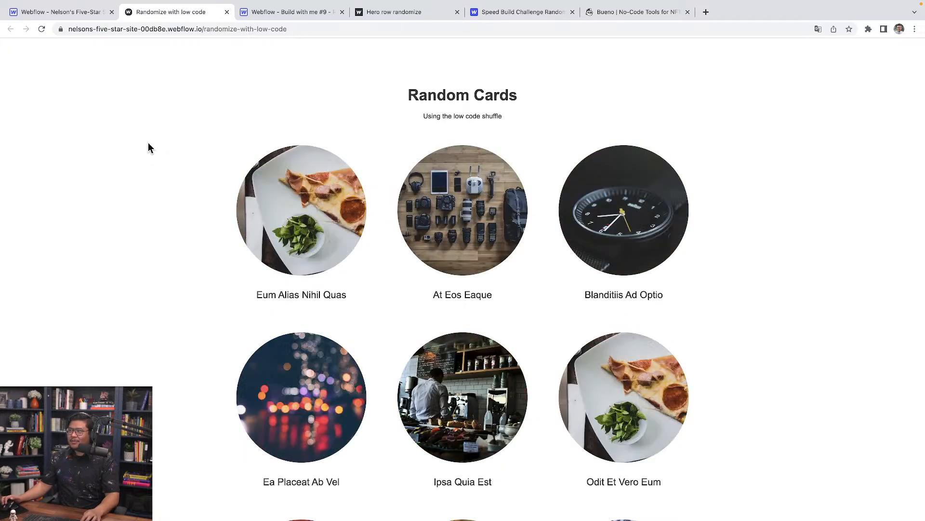
key("super+r")
key("super+r")
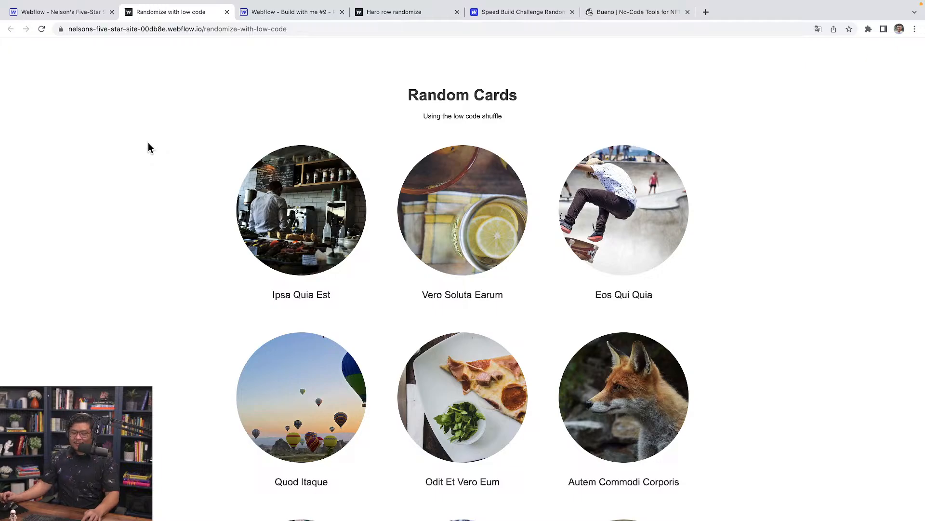
left_click(422, 14)
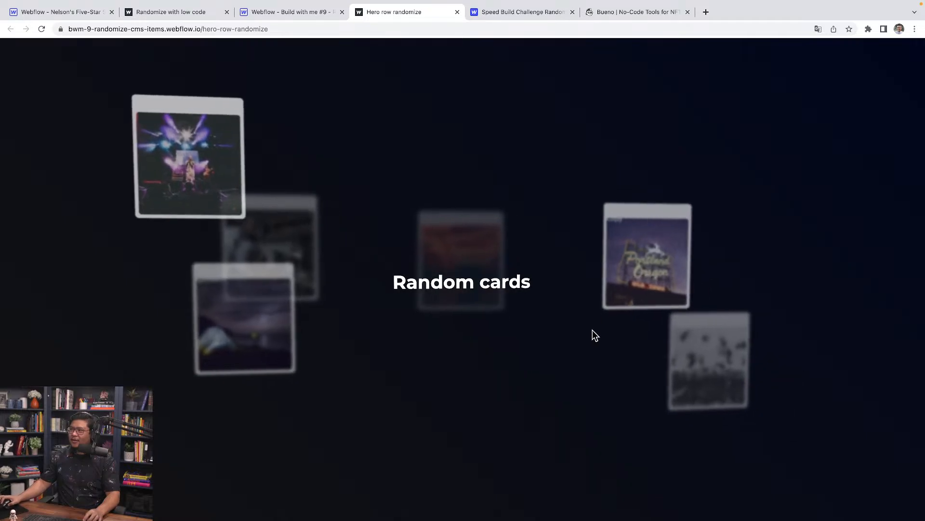
Reload the bueno.art page three times to watch its collectible cards reshuffle.
left_click(651, 11)
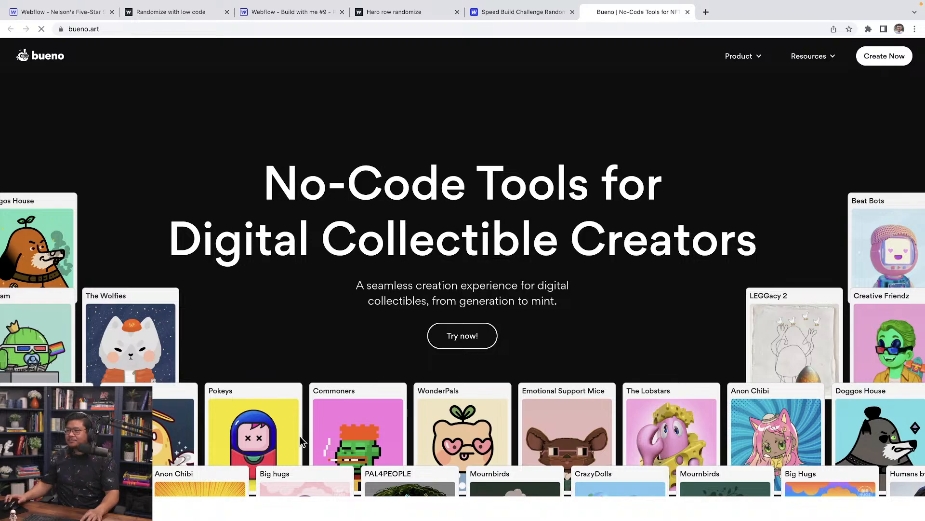
key("super+r")
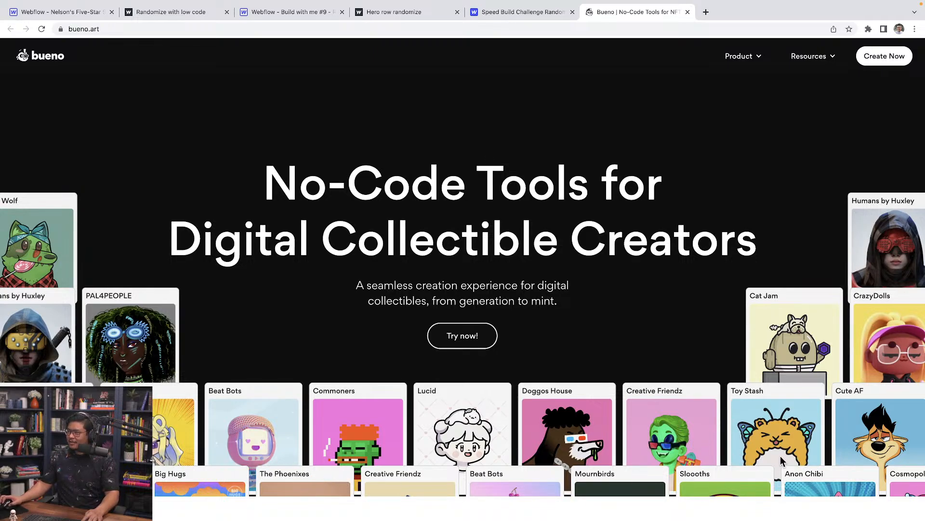
key("super+r")
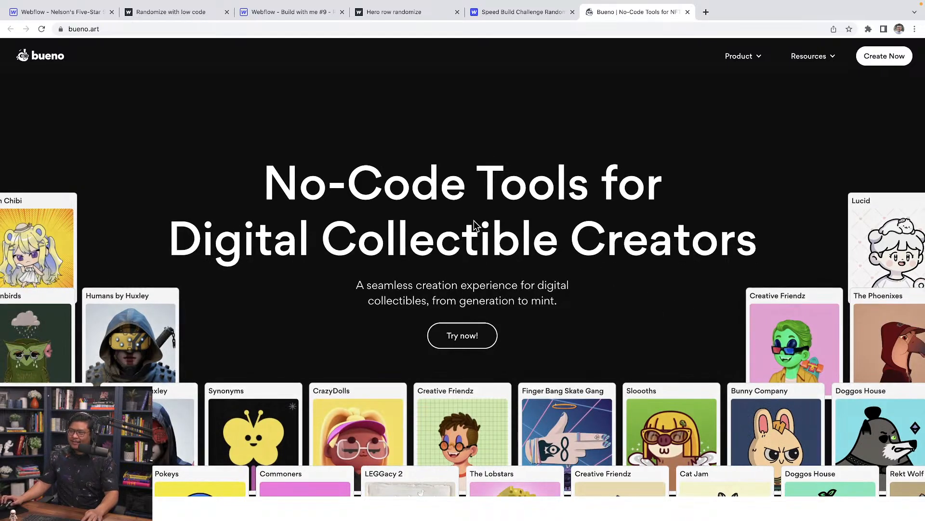
key("super+r")
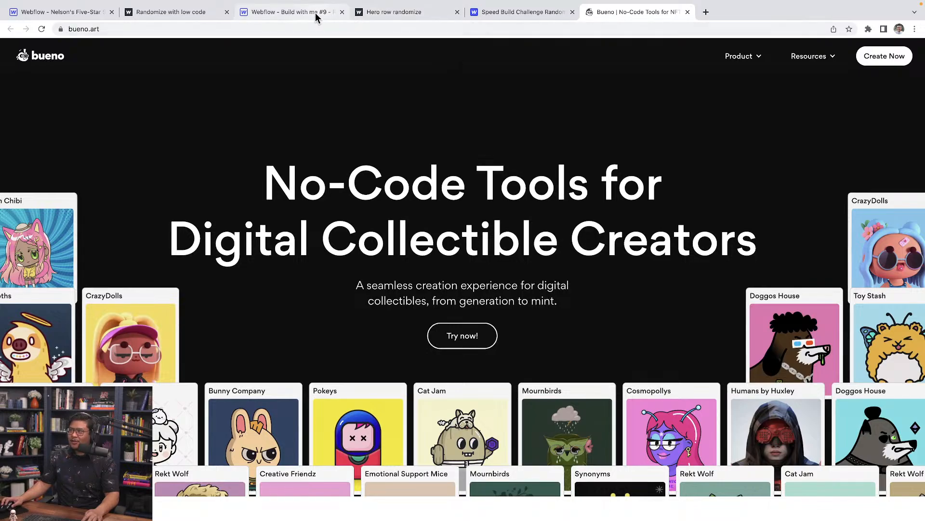
Return to the Webflow Designer via the Hero row randomize tab and show the pages list.
left_click(359, 14)
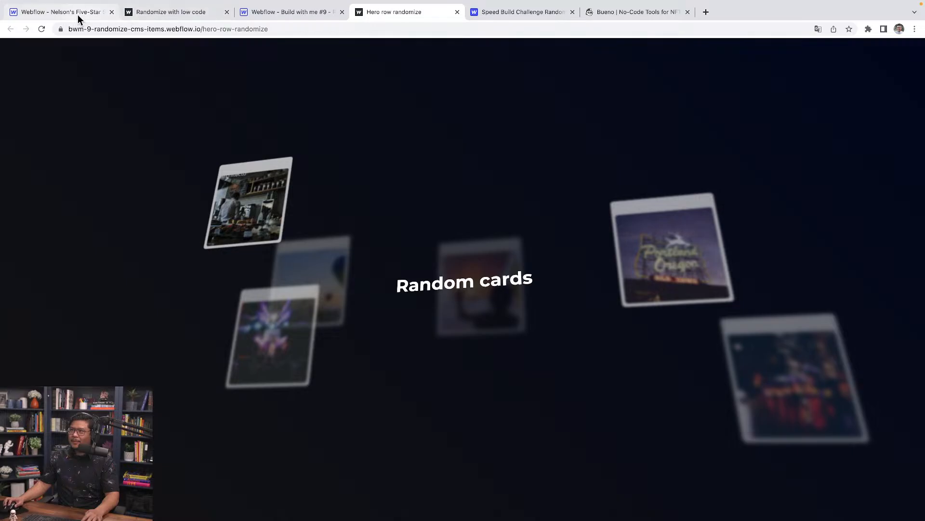
left_click(78, 14)
left_click(81, 50)
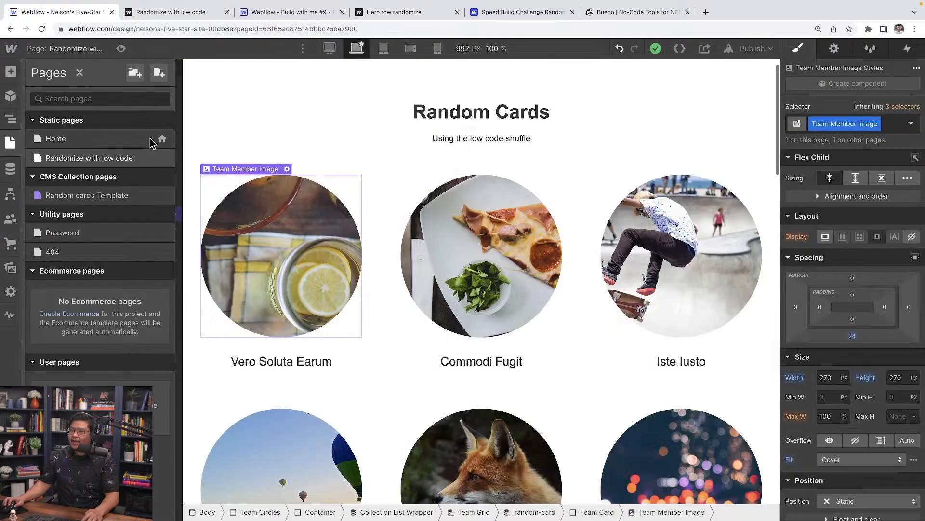
Add a new page named 'Floating cards' (slug floating-cards) and open it.
left_click(158, 75)
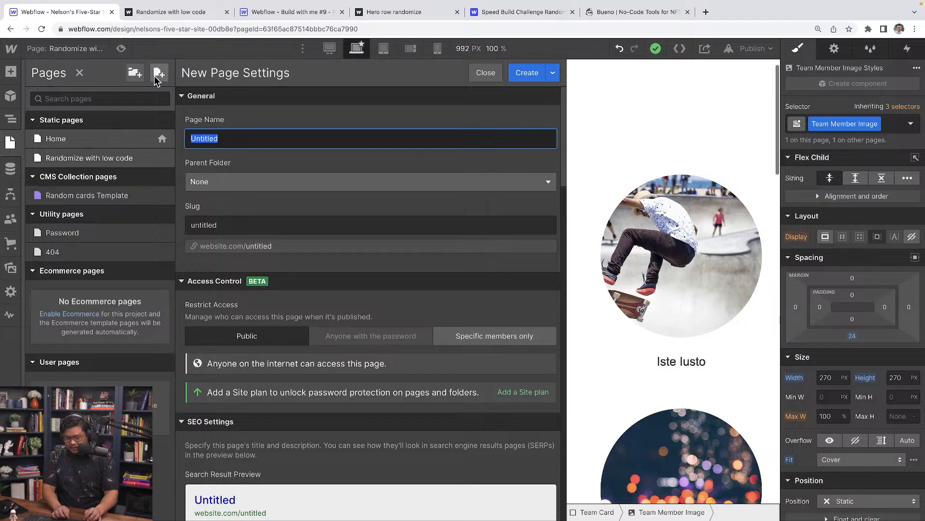
type("CSS")
key("BackSpace")
key("BackSpace")
key("BackSpace")
type("F")
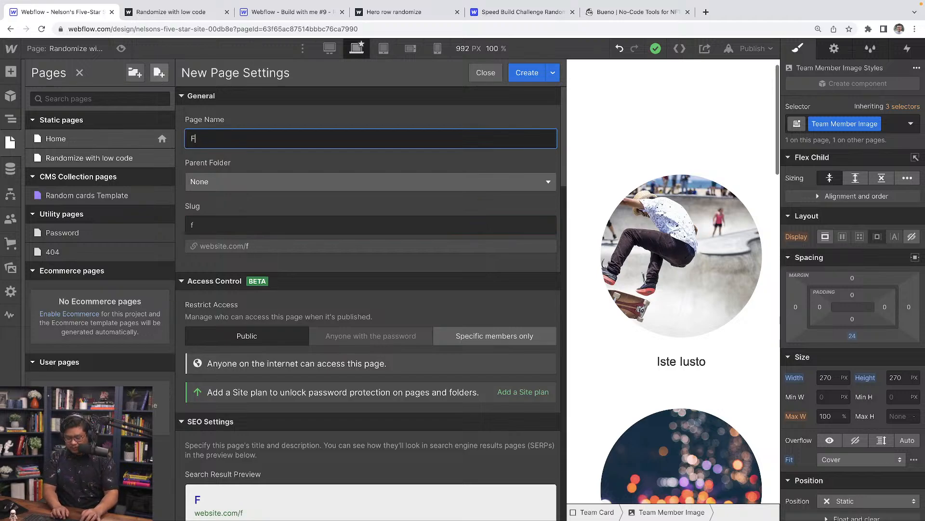
type("loating cards")
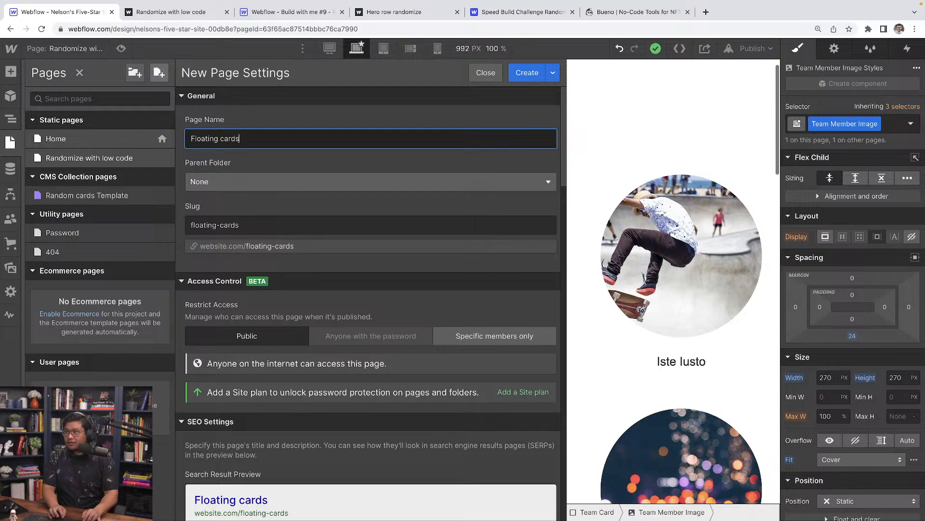
key("Return")
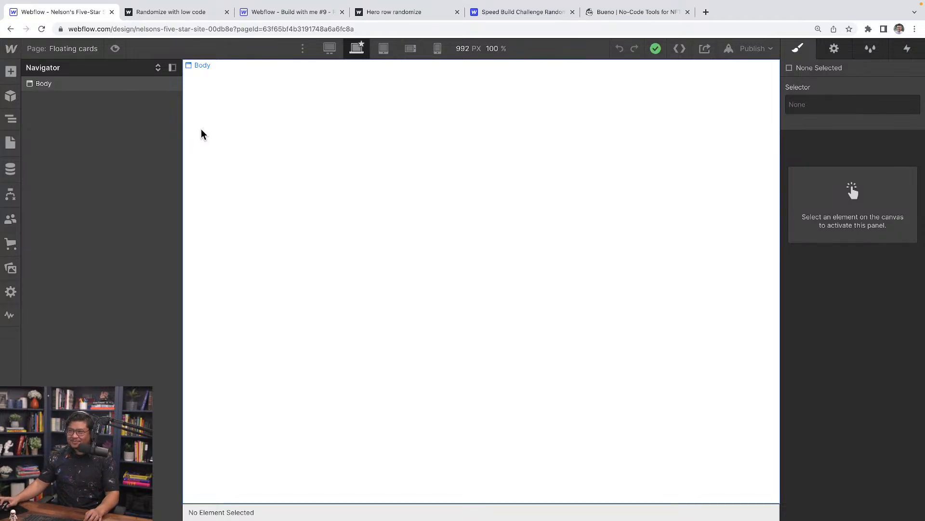
Insert a Section into the page Body using Quick Find.
left_click(226, 118)
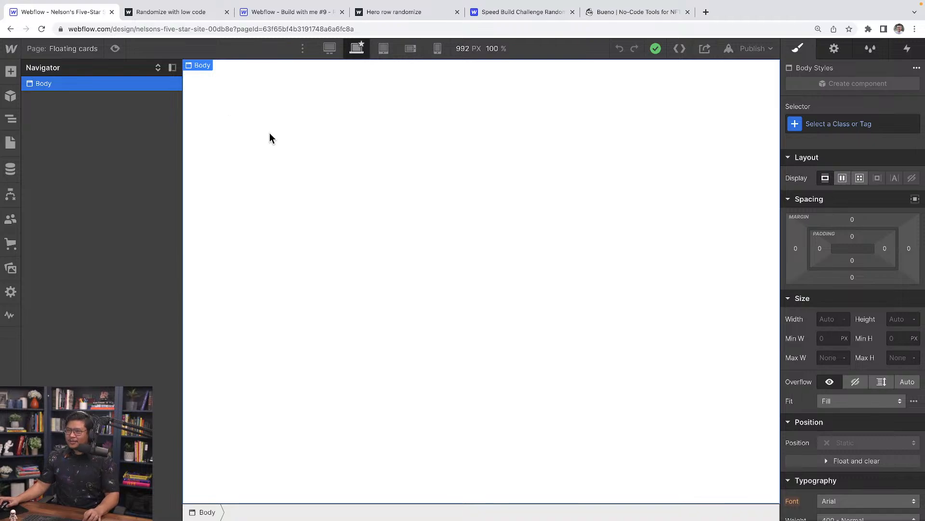
key("super+e")
type("sectio")
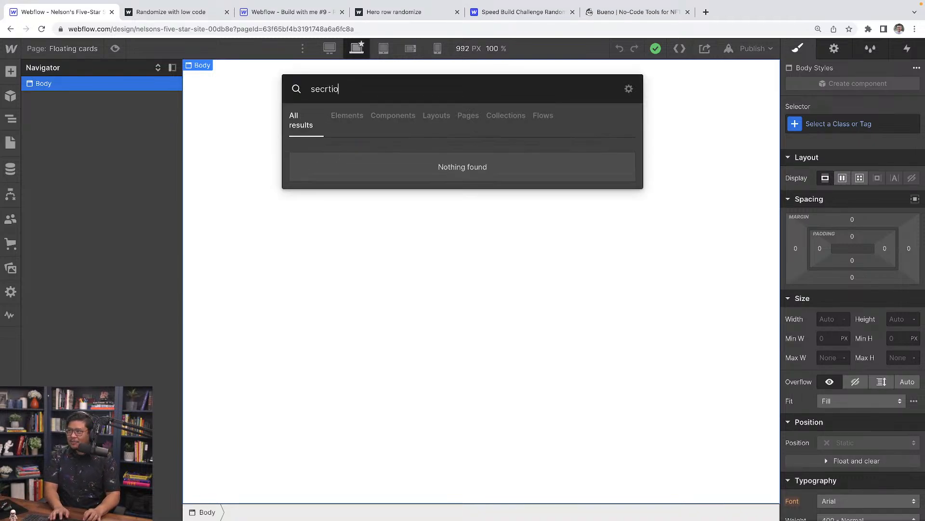
key("BackSpace")
key("BackSpace")
key("BackSpace")
key("BackSpace")
key("Return")
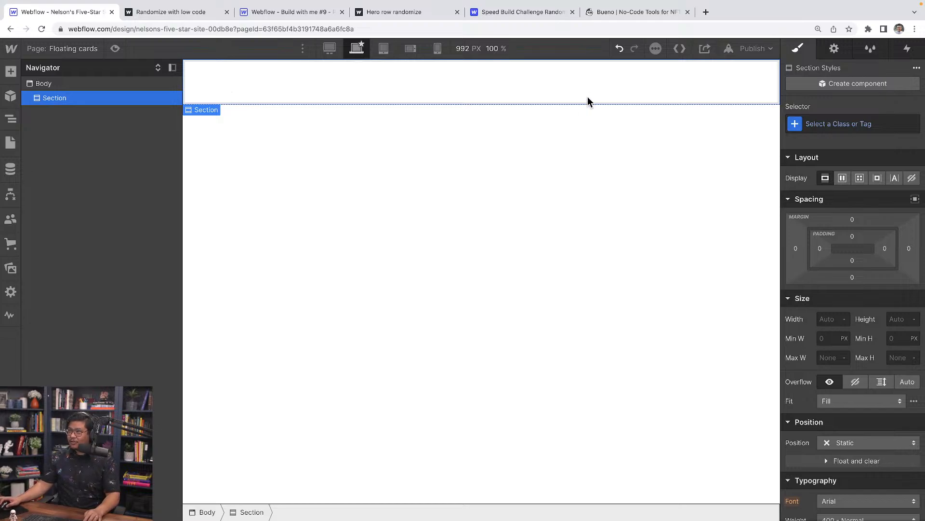
left_click(6, 72)
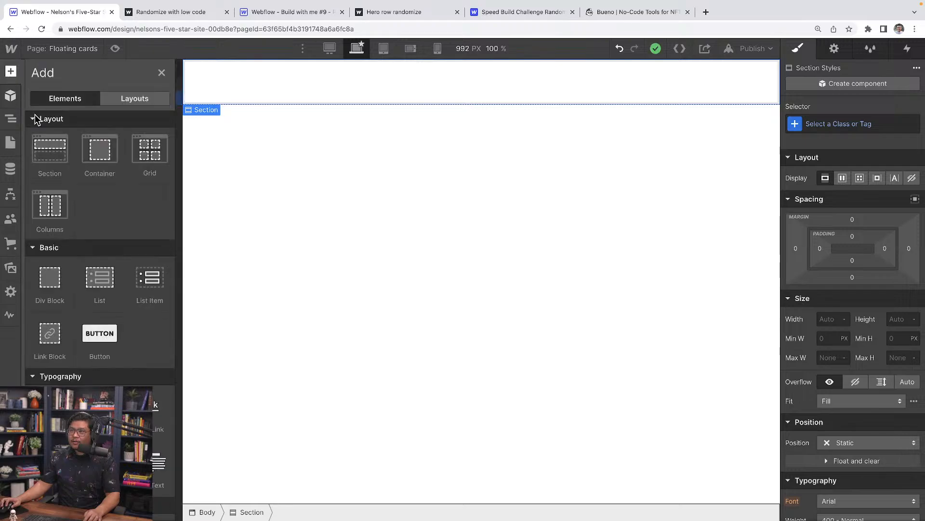
left_click(274, 81)
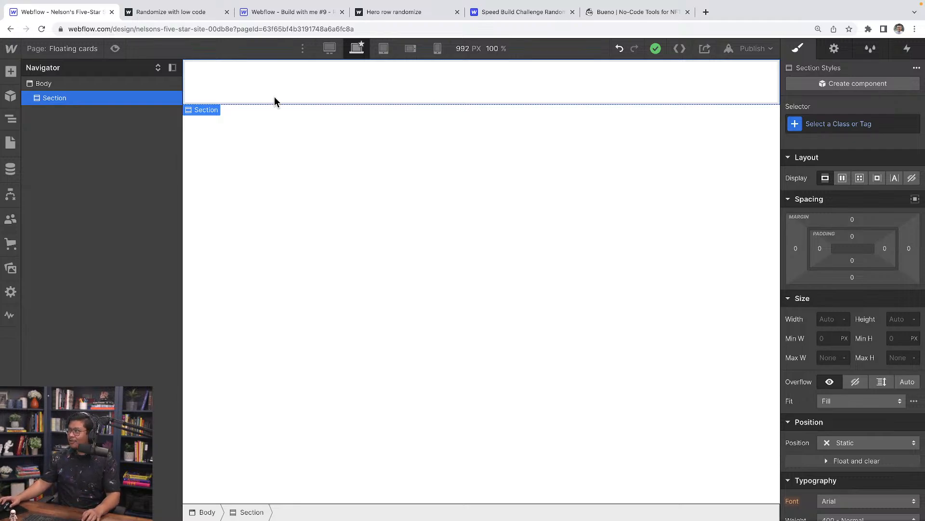
Set the Section's minimum height to 100vh.
left_click(889, 319)
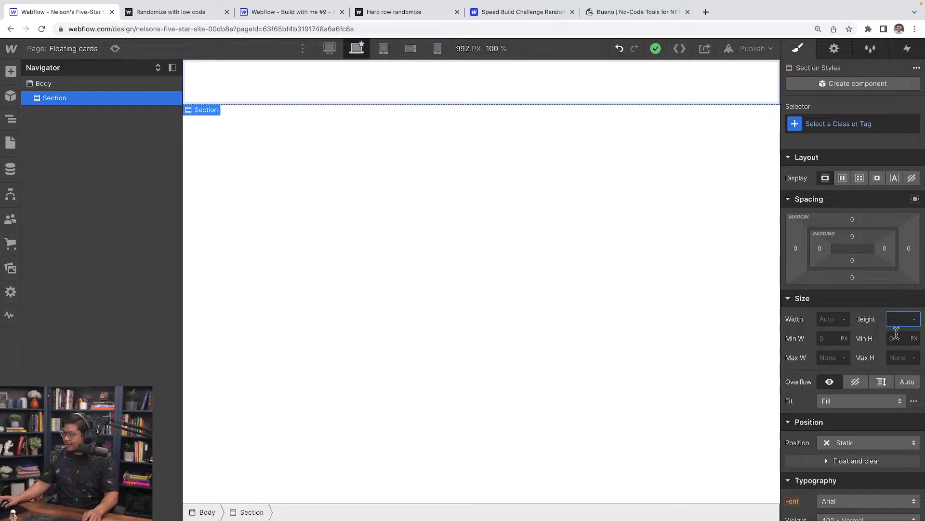
left_click(896, 338)
type("100vh")
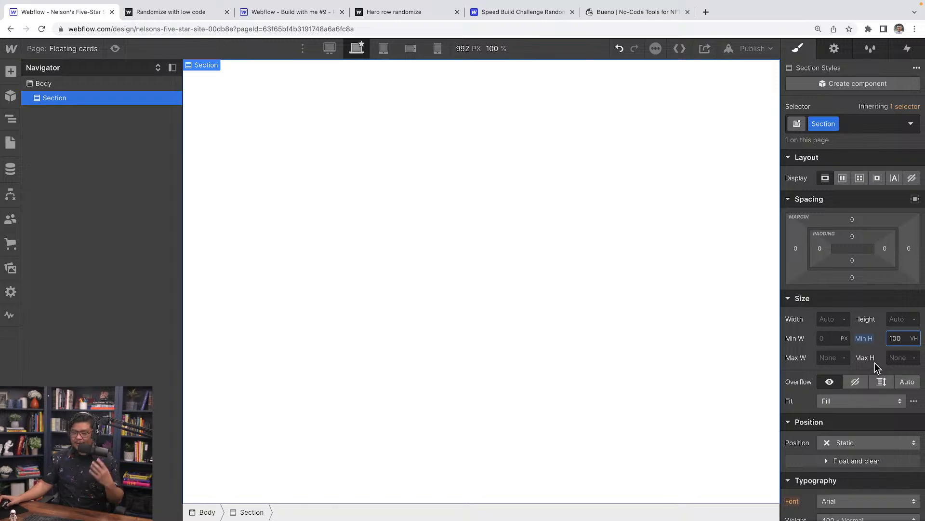
scroll(877, 366, "down", 1)
scroll(876, 368, "down", 1)
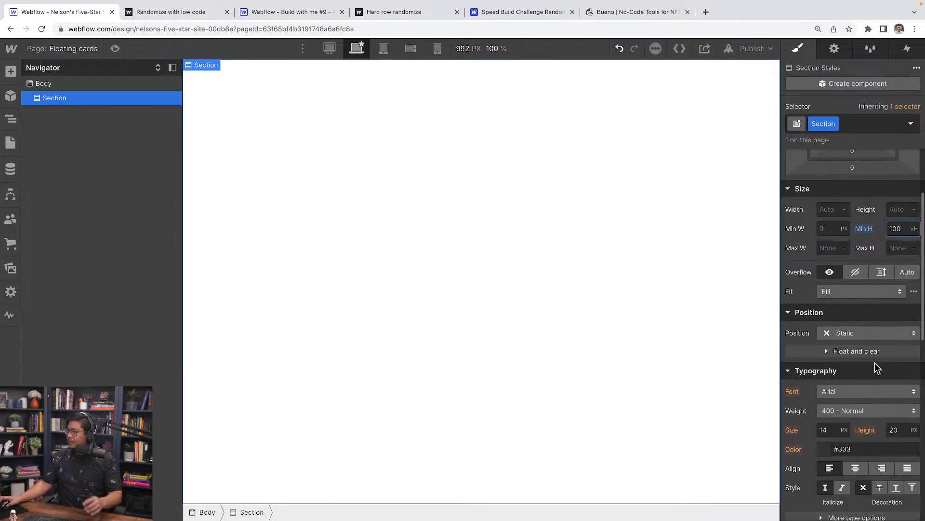
scroll(876, 367, "down", 1)
scroll(876, 366, "down", 5)
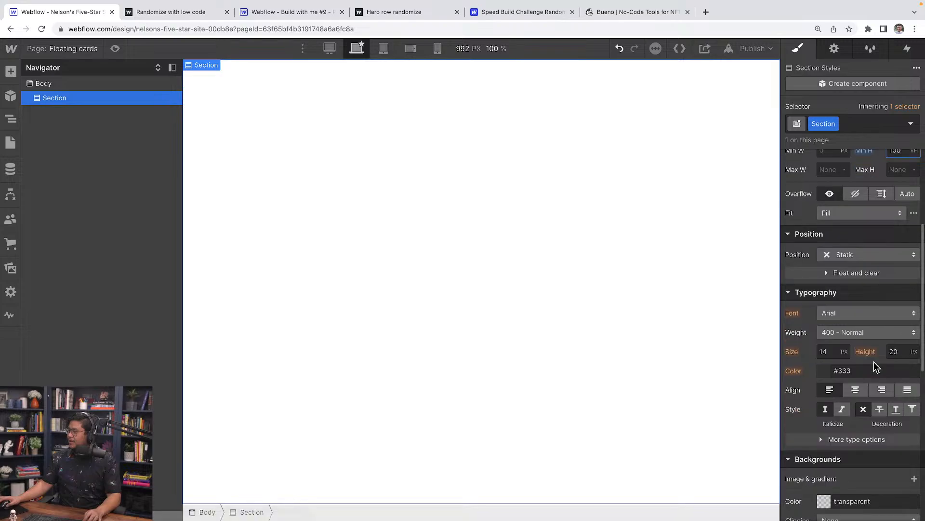
scroll(875, 366, "up", 1)
Add a radial gradient background centred top right, with a navy #131f2f first stop.
left_click(914, 298)
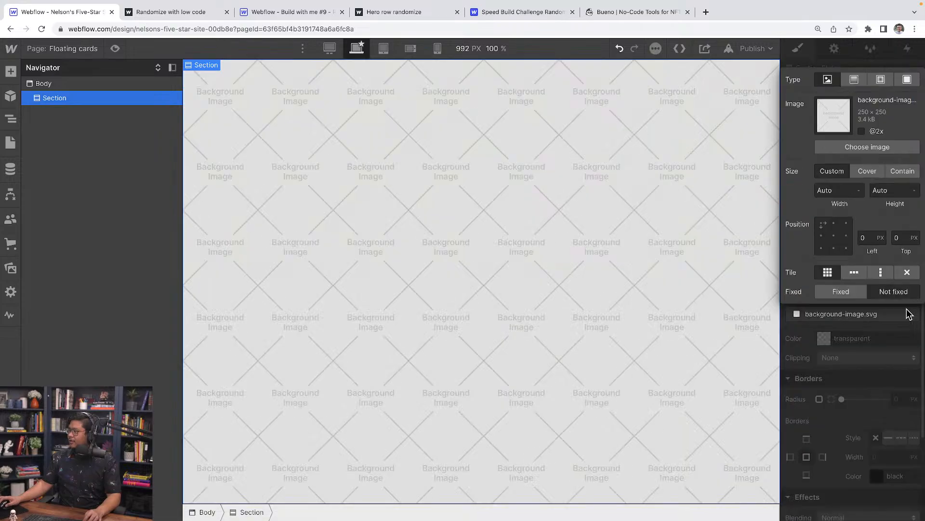
left_click(881, 81)
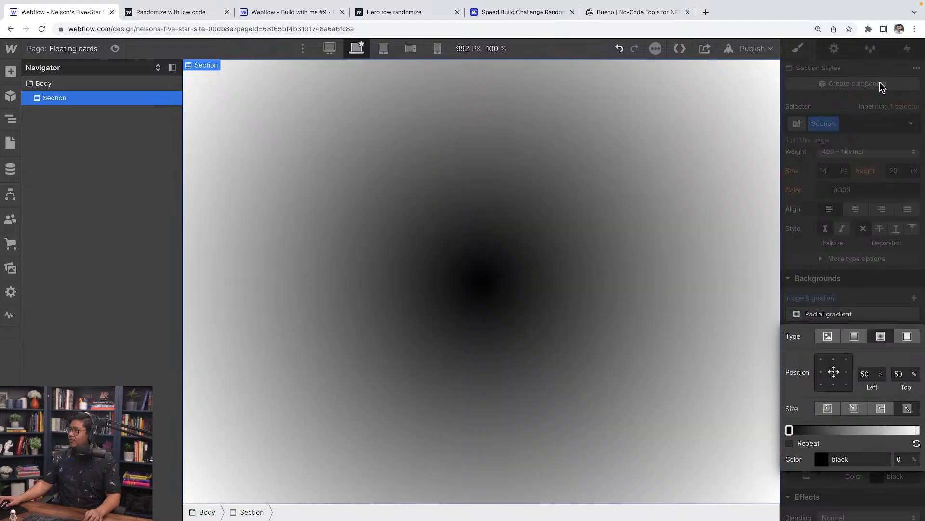
left_click(846, 360)
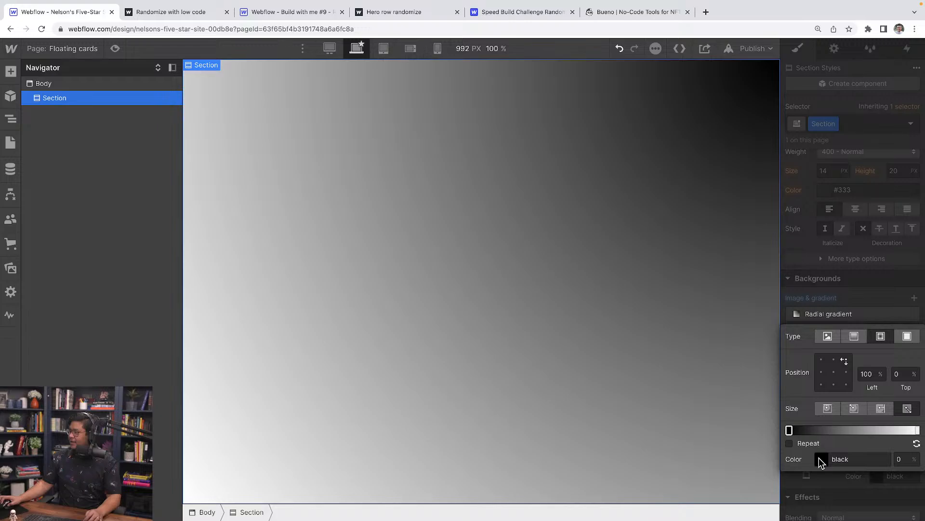
left_click(819, 458)
left_click_drag(891, 365, 875, 365)
left_click_drag(865, 319, 866, 337)
left_click(890, 224)
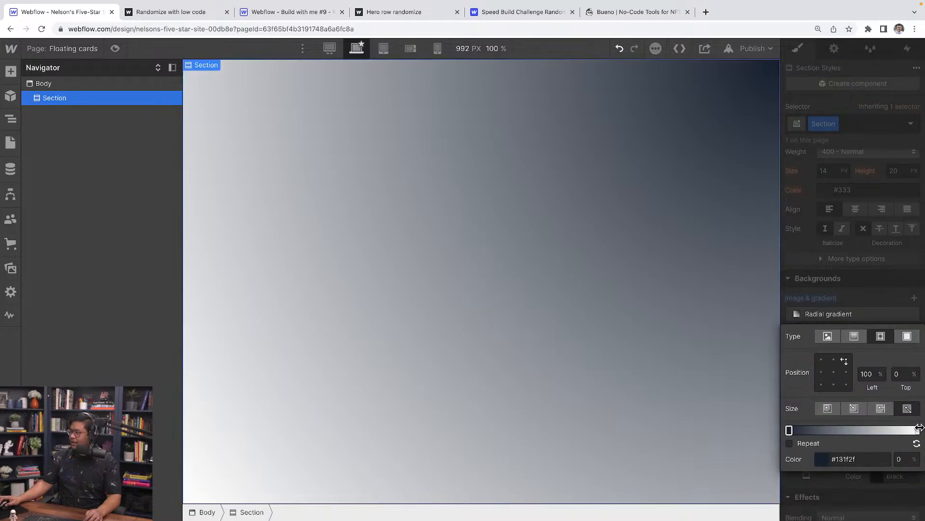
Make the outer gradient stop near-black #1b1b1b and adjust where the navy fades.
left_click(917, 430)
left_click(822, 459)
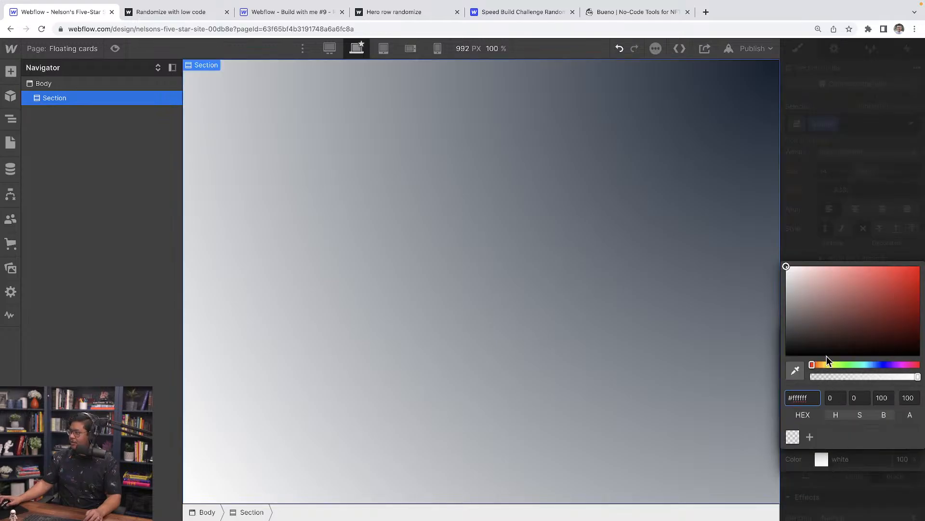
left_click_drag(827, 357, 756, 346)
left_click(837, 195)
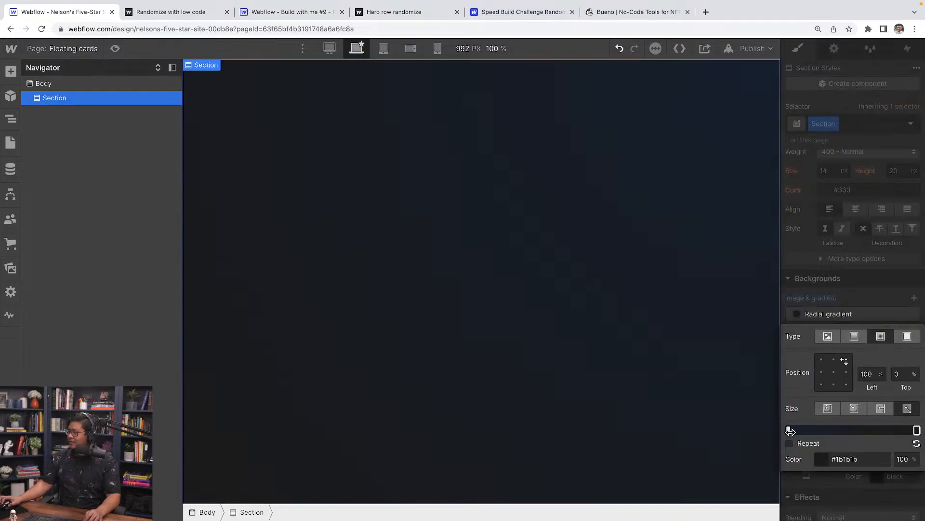
left_click_drag(789, 431, 847, 430)
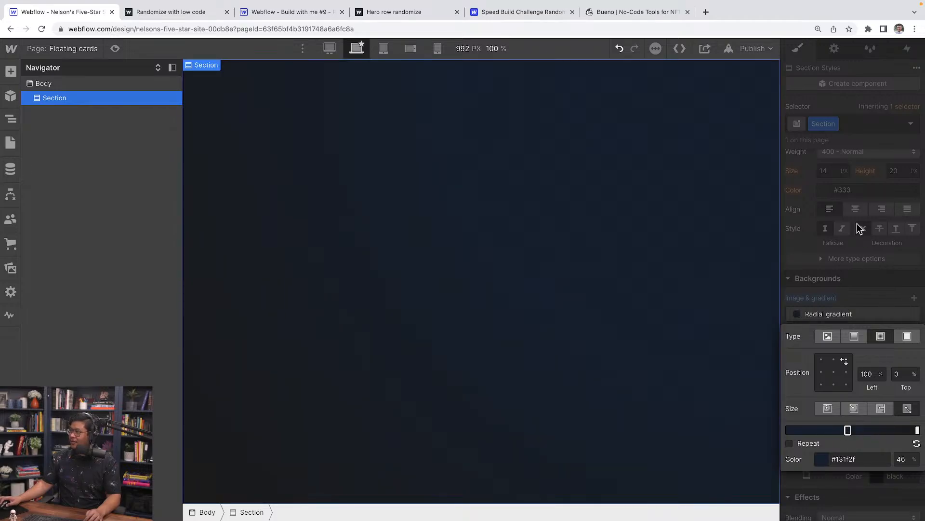
left_click(861, 229)
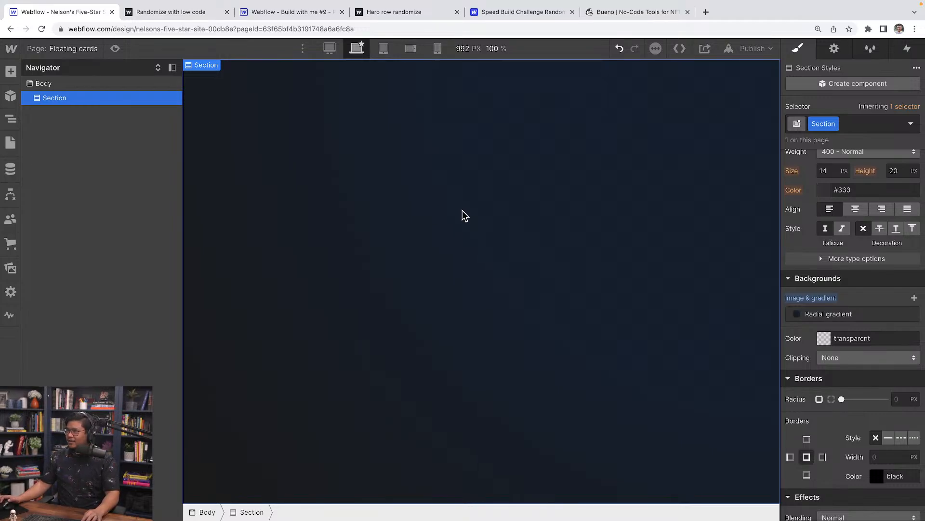
Reload the designer and insert a Div Block into the Section.
key("super+r")
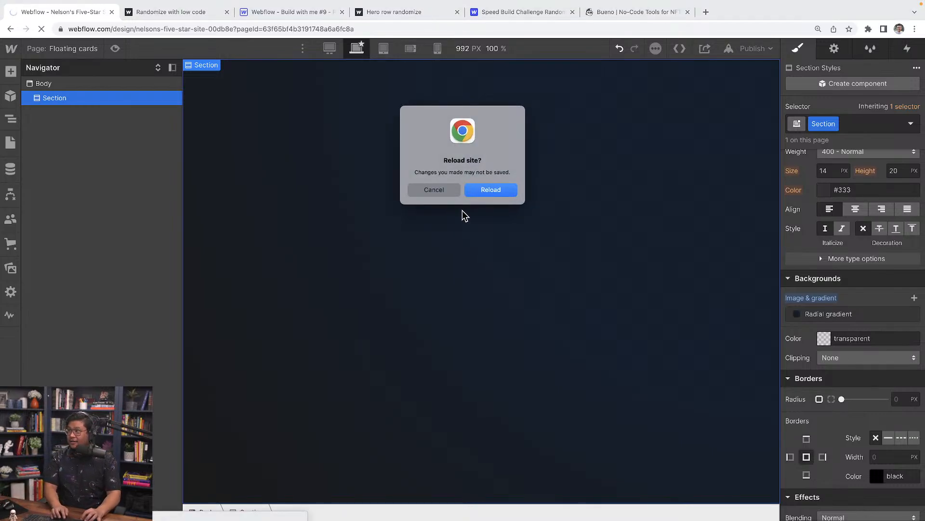
left_click(434, 186)
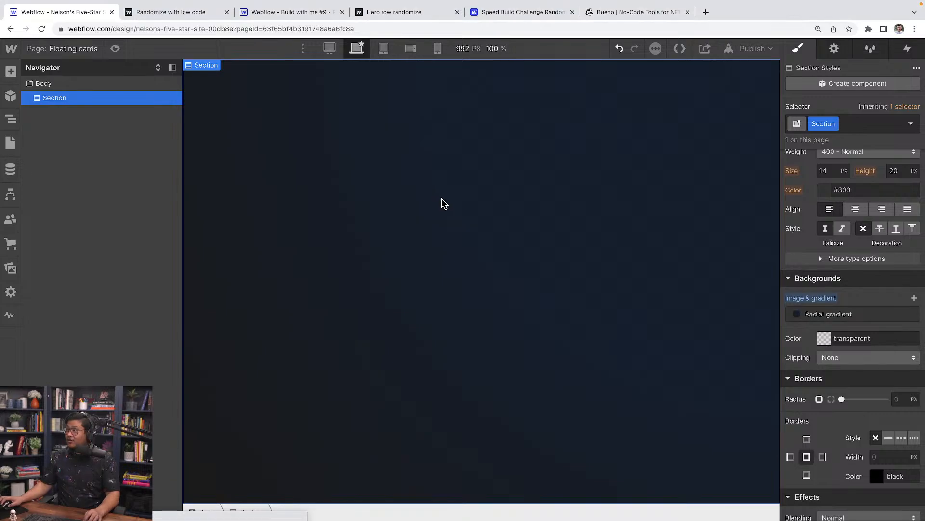
key("super+e")
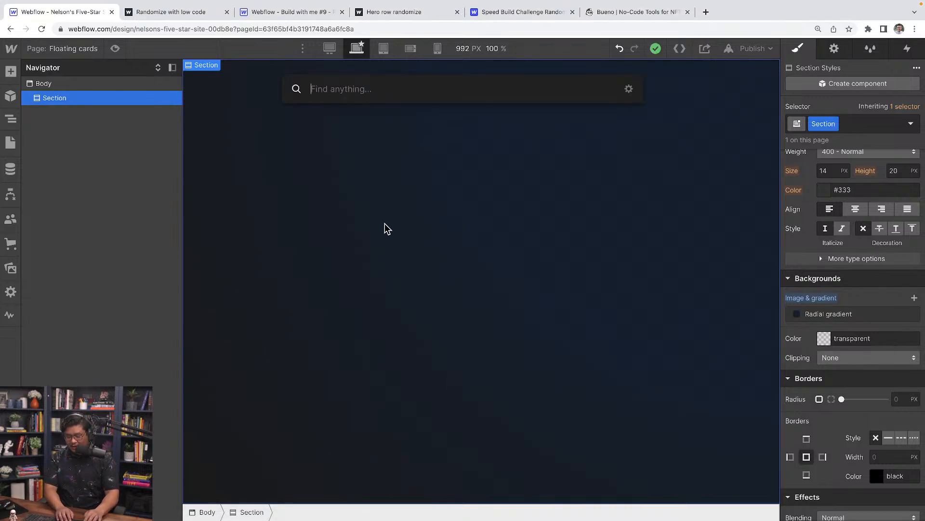
type("div")
key("Return")
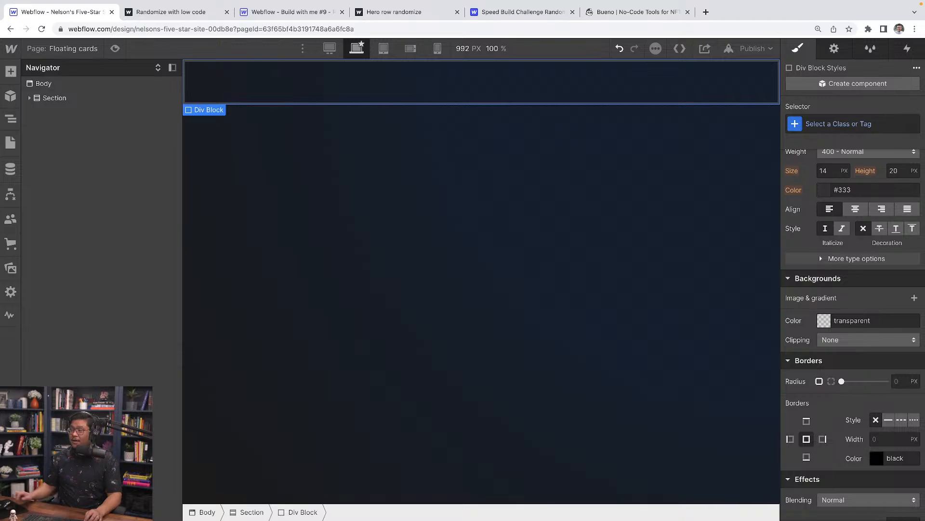
Size the Div Block to 100vw wide and 100vh tall.
scroll(825, 293, "up", 7)
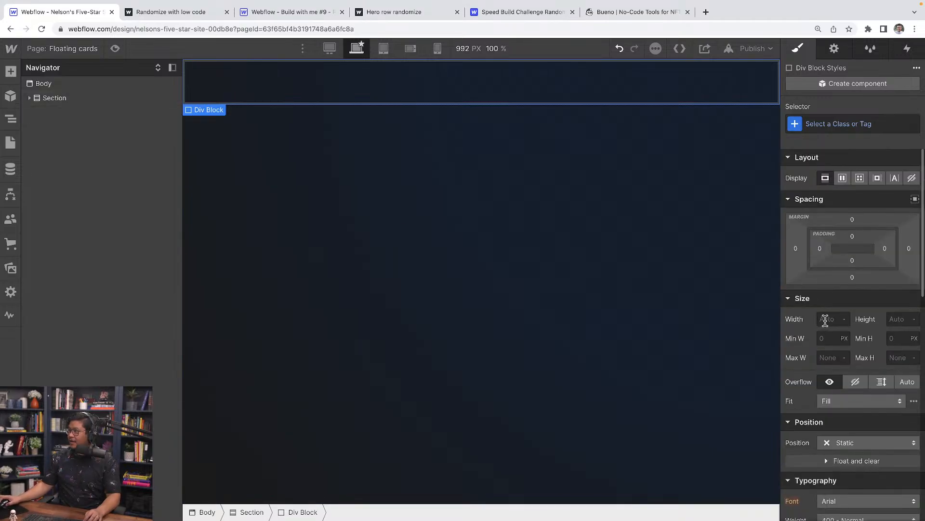
left_click(824, 319)
type("10")
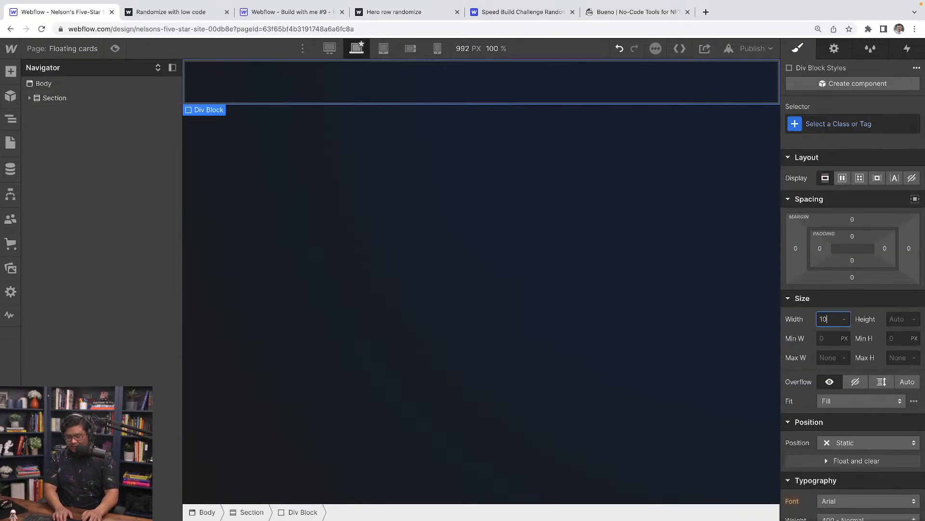
type("0vw")
key("Return")
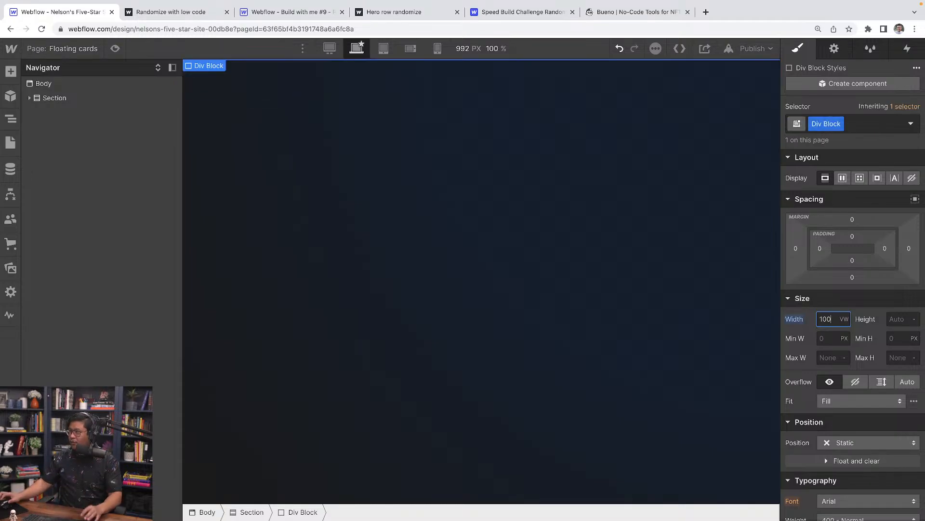
left_click(893, 318)
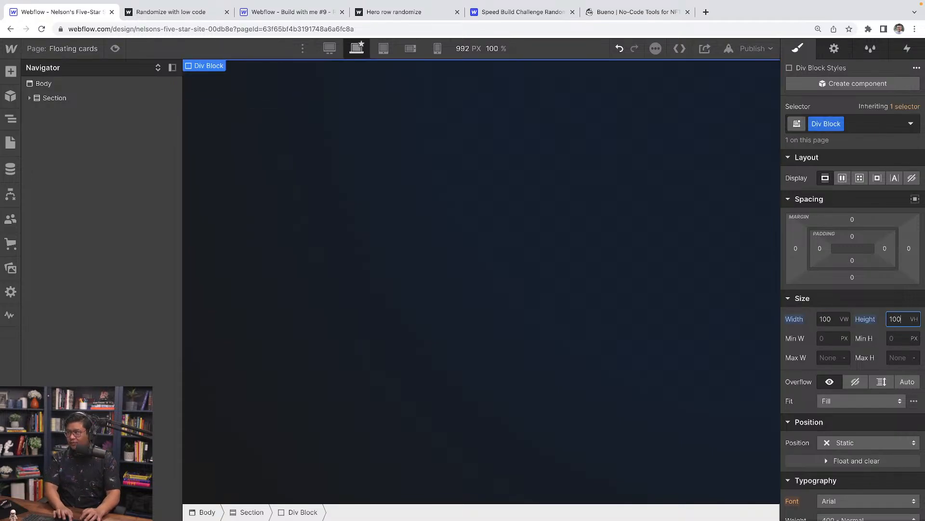
type("100")
key("Return")
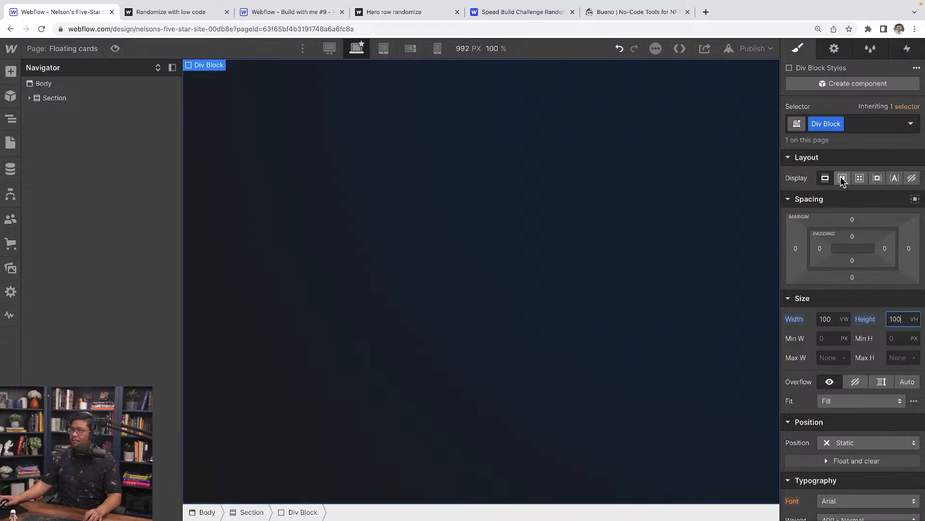
left_click(471, 200)
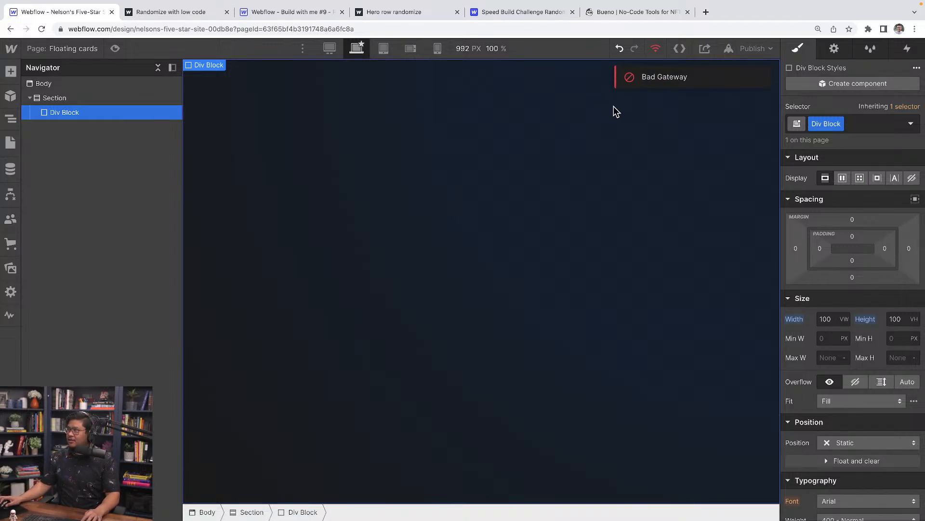
Insert a Heading into the div block and dismiss the heading-type prompt.
key("super+e")
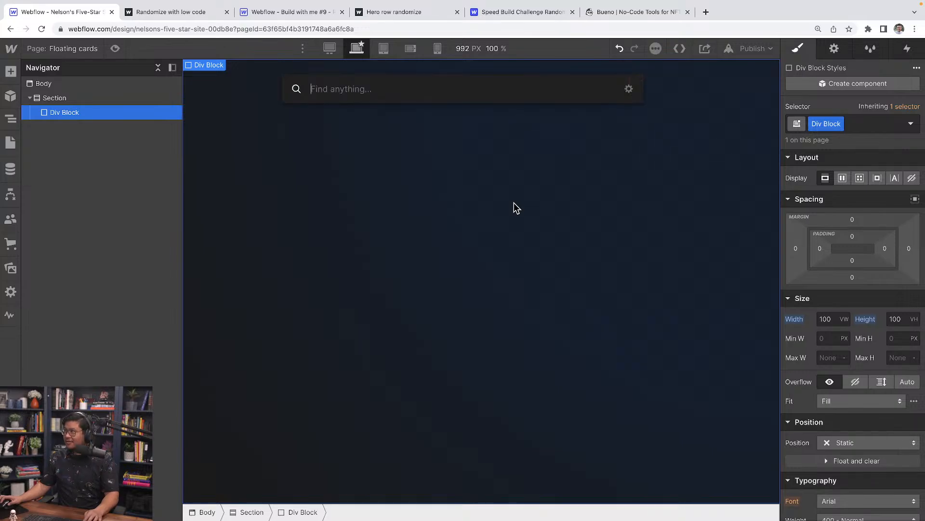
type("heade")
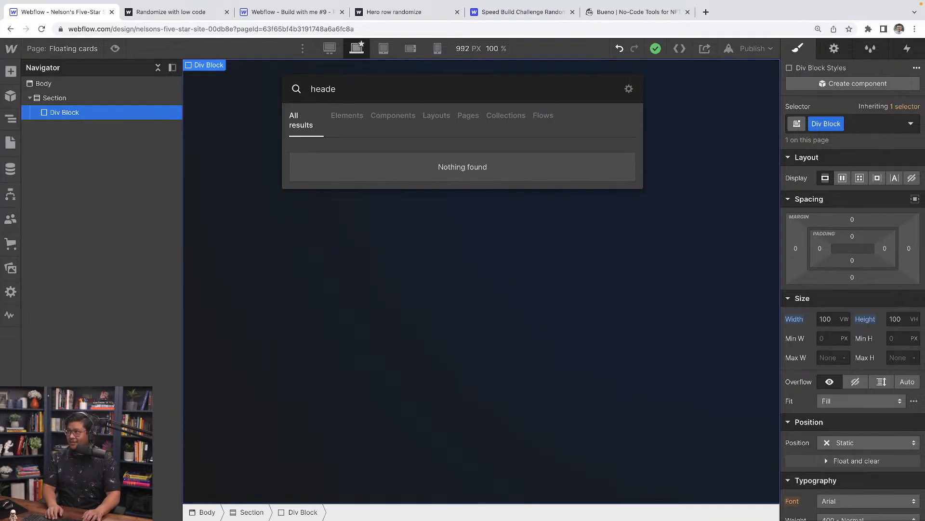
key("BackSpace")
left_click(428, 159)
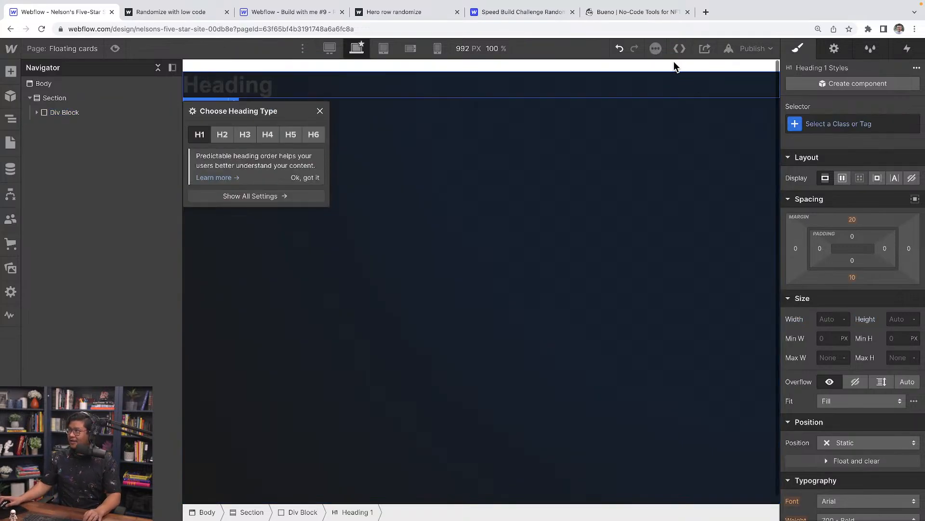
left_click(320, 111)
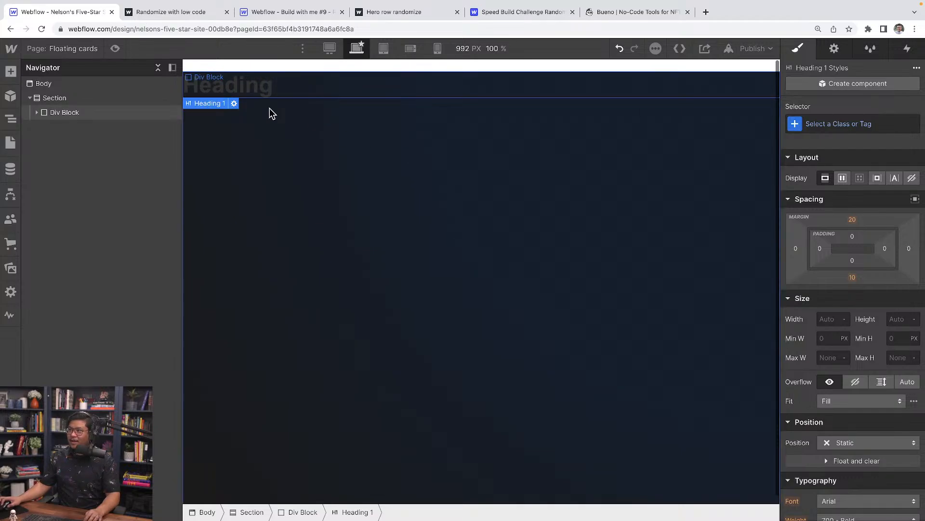
Change the heading text to 'Random cards' and reselect the Div Block.
double_click(236, 93)
type("R")
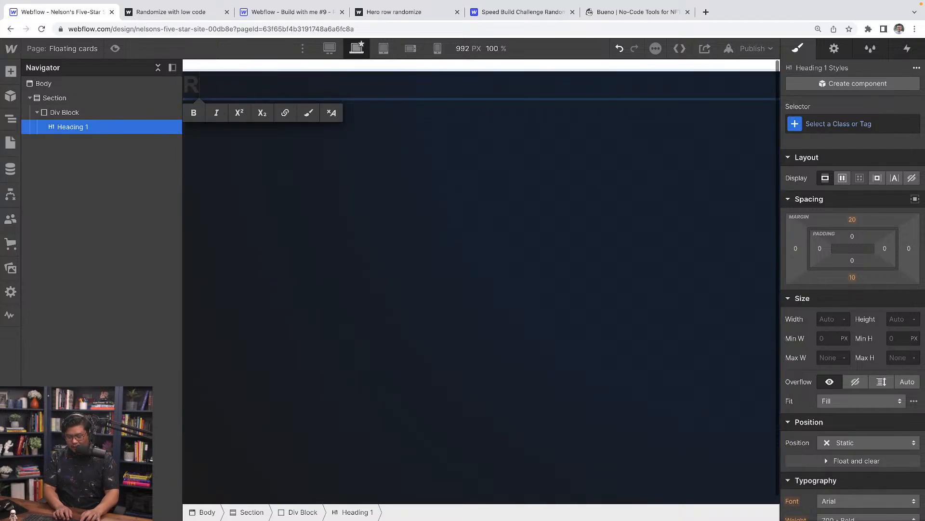
type("andom cards")
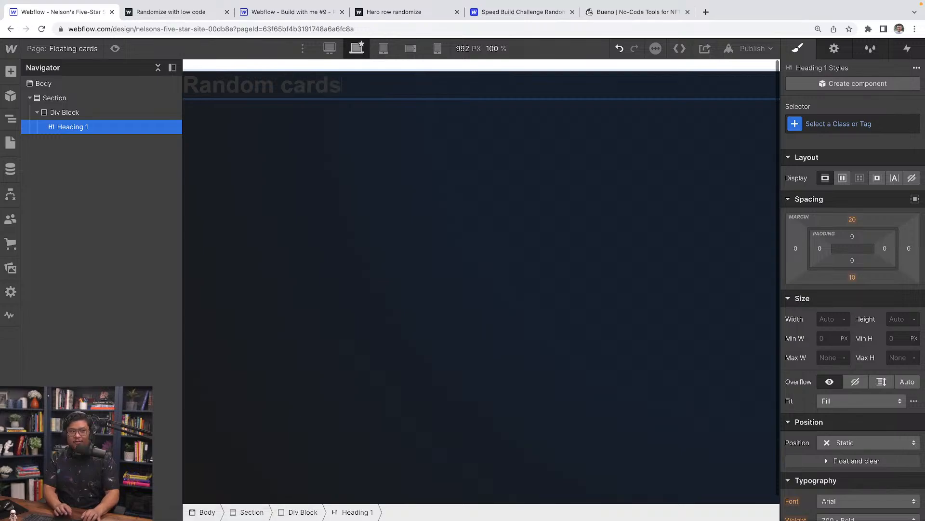
key("Escape")
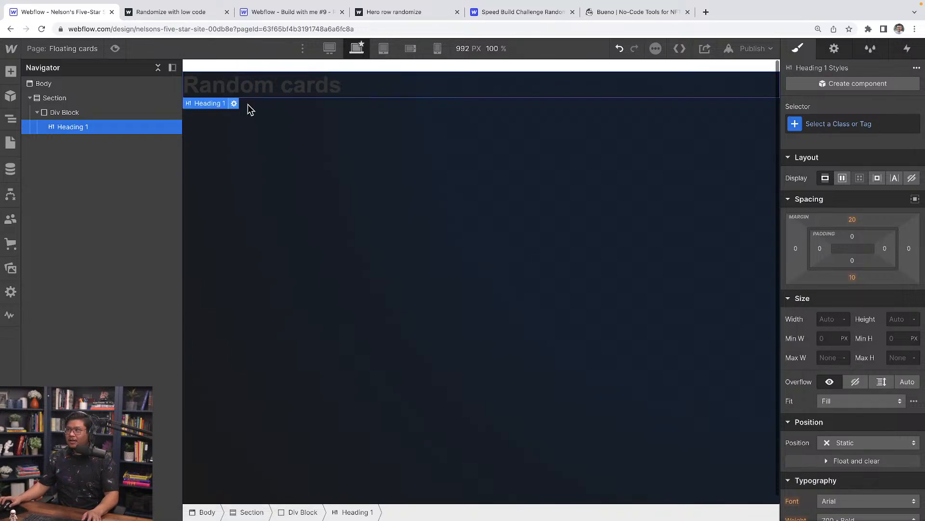
left_click(92, 113)
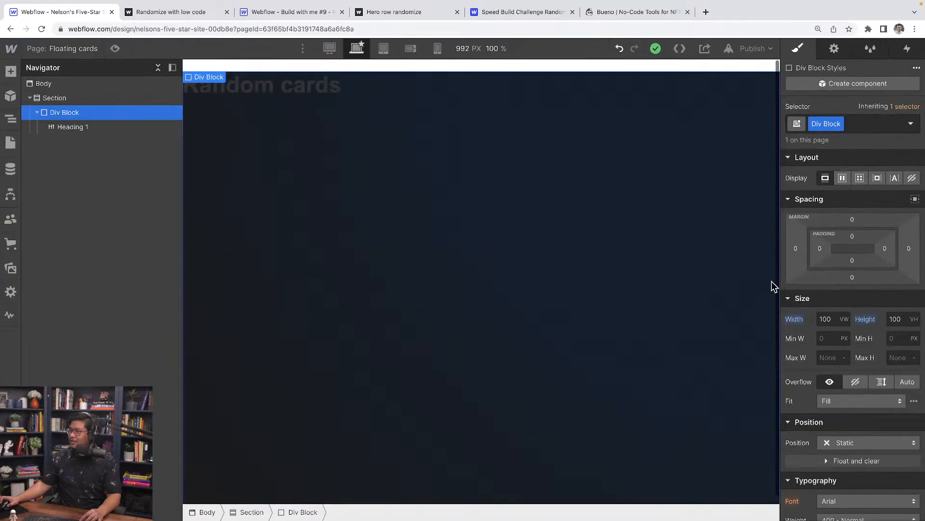
Make the Div Block a flex container with content centred vertically and horizontally.
left_click(843, 178)
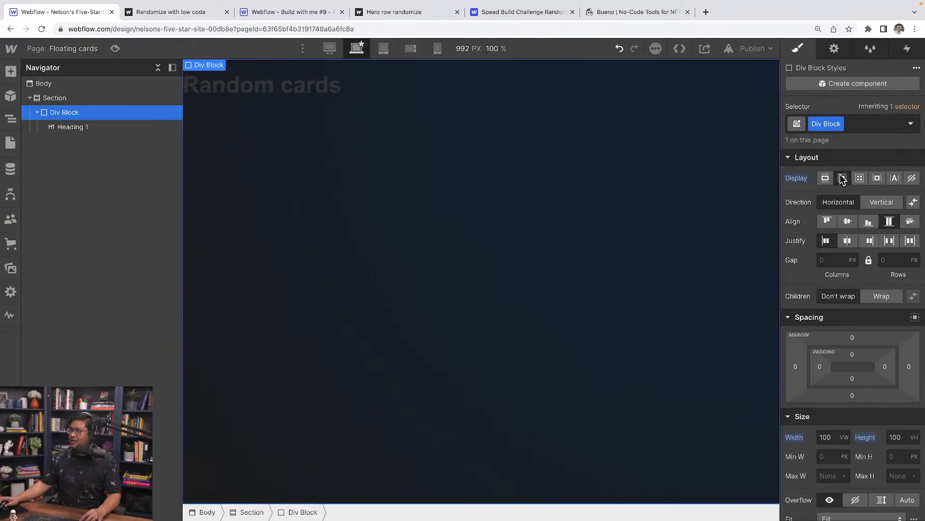
left_click(849, 223)
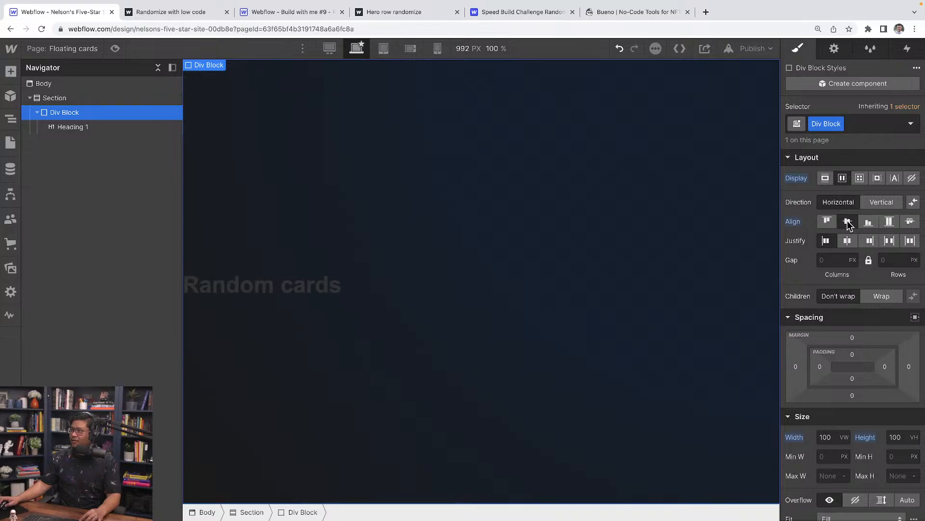
left_click(848, 239)
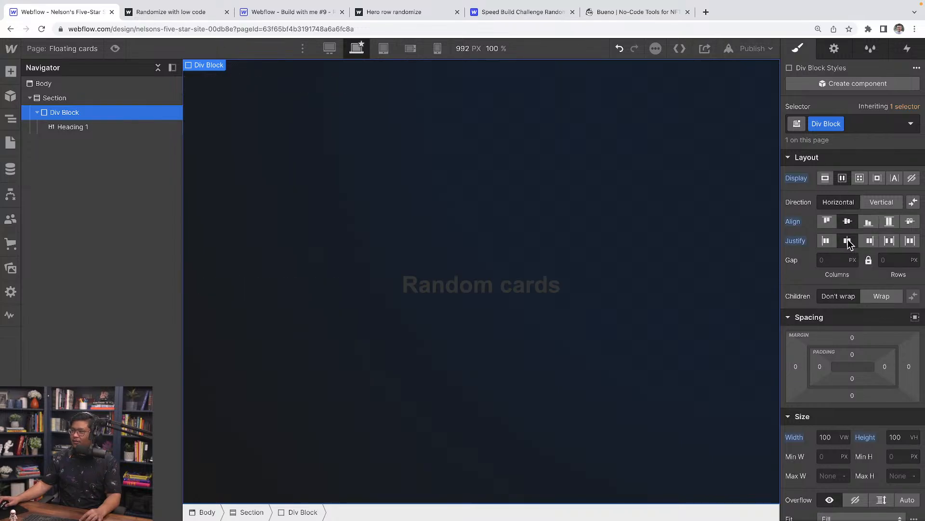
scroll(846, 337, "down", 5)
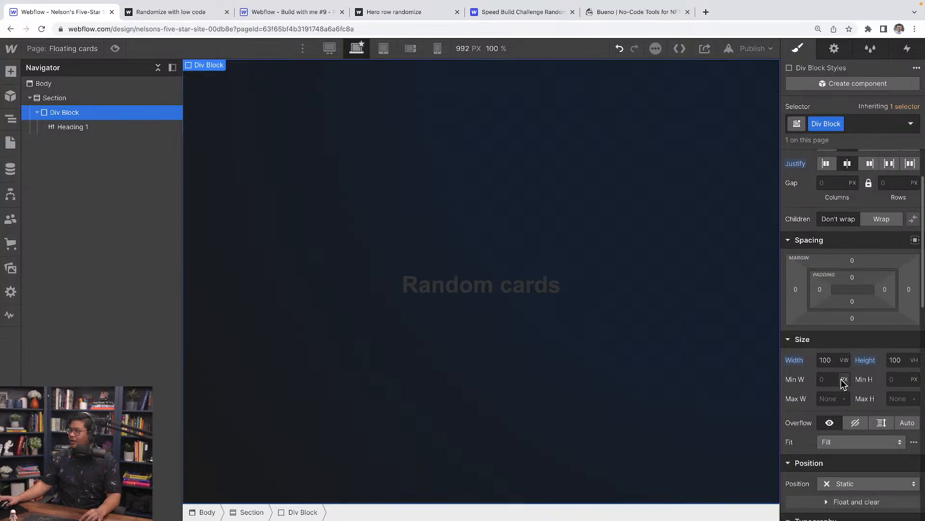
scroll(843, 385, "down", 2)
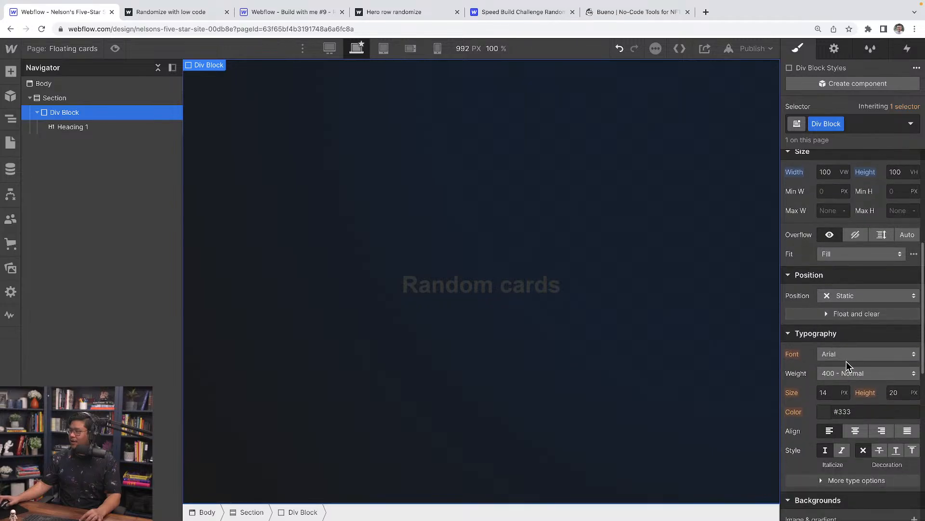
Set the Div Block's text to white Montserrat.
left_click(838, 352)
left_click(848, 309)
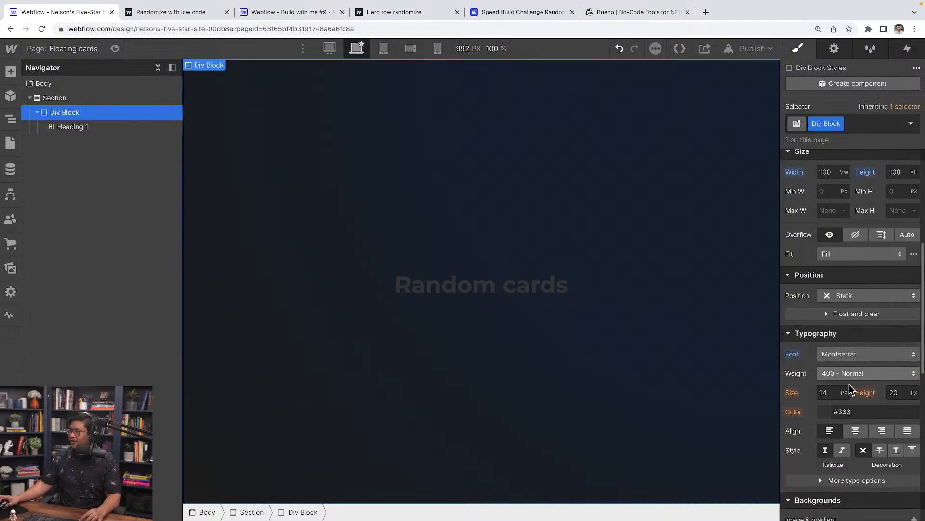
left_click(825, 412)
left_click_drag(808, 274, 788, 199)
left_click(798, 160)
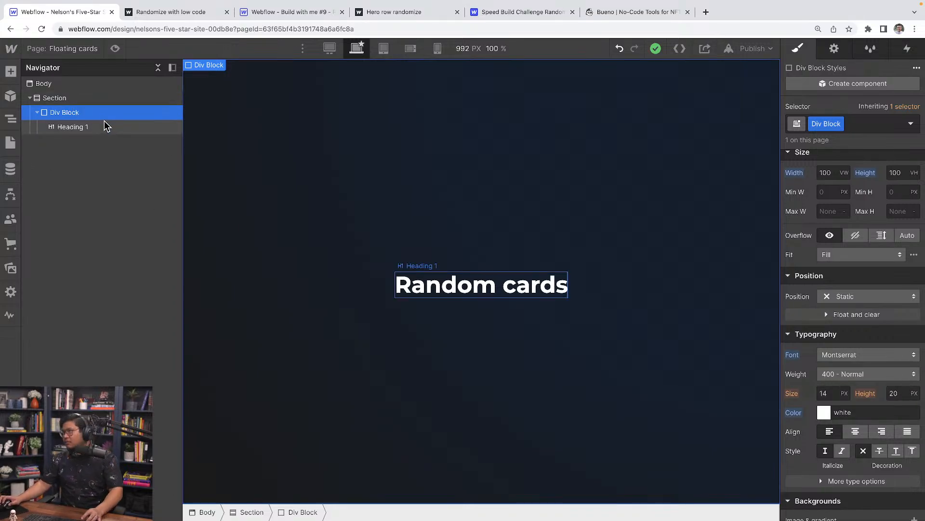
left_click(94, 102)
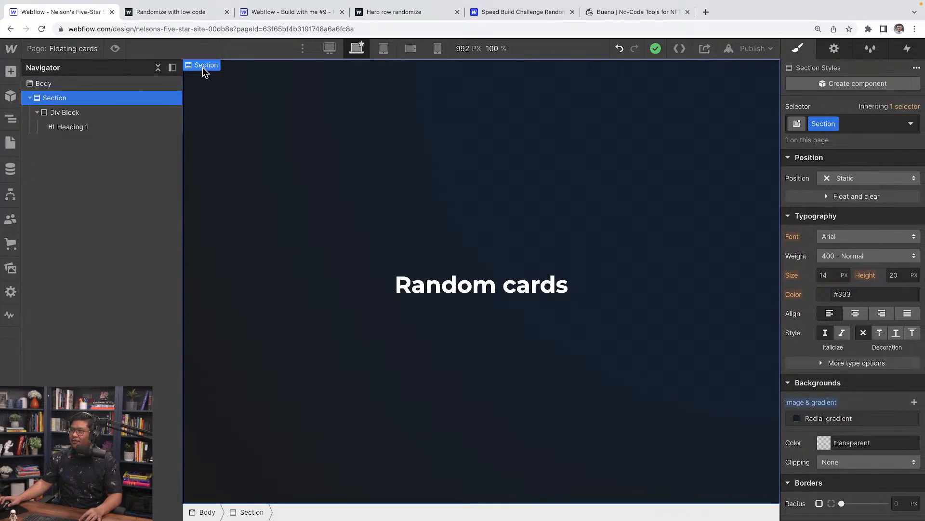
Set the Section's children perspective distance to 1000px in the transform settings.
scroll(876, 405, "down", 7)
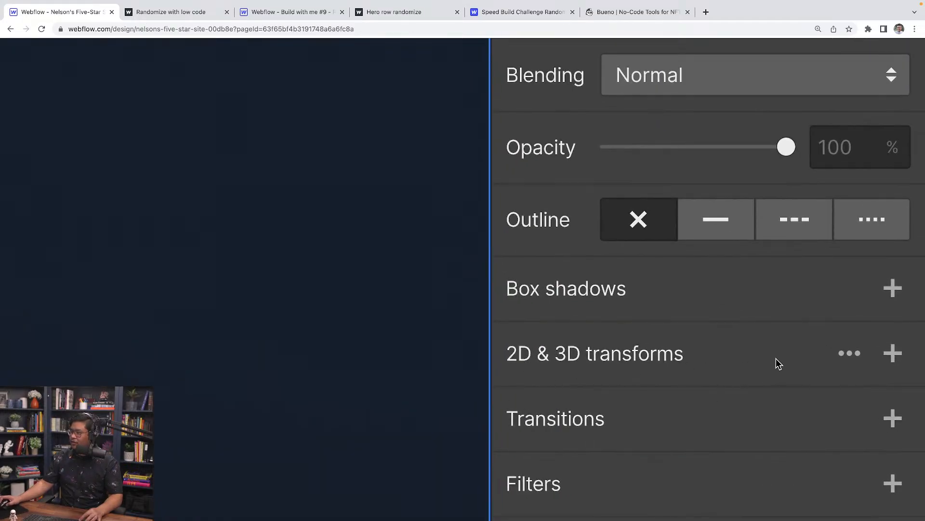
left_click(850, 355)
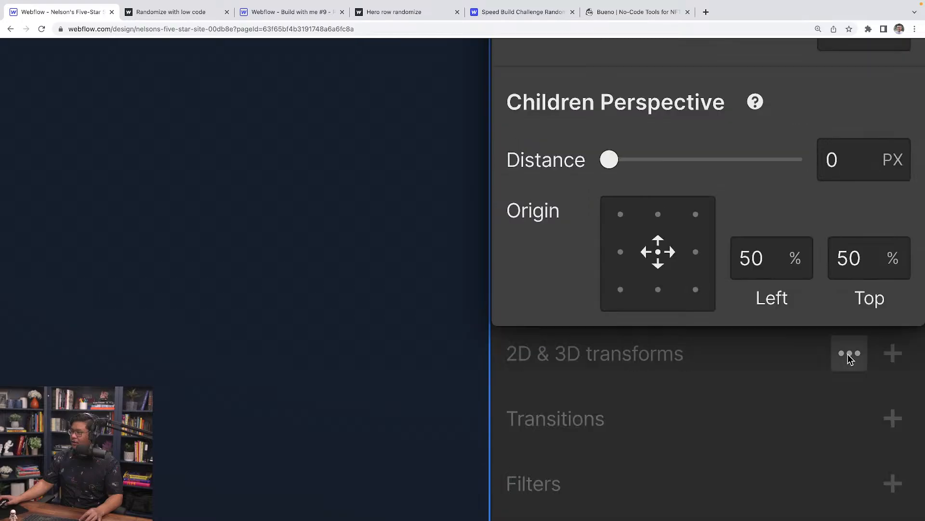
scroll(801, 374, "up", 2)
scroll(796, 369, "up", 1)
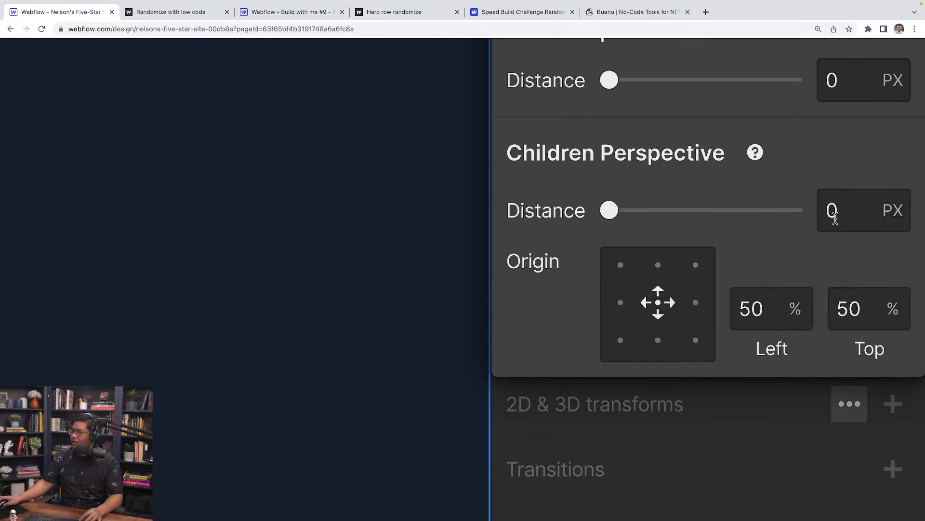
left_click(830, 211)
type("1000")
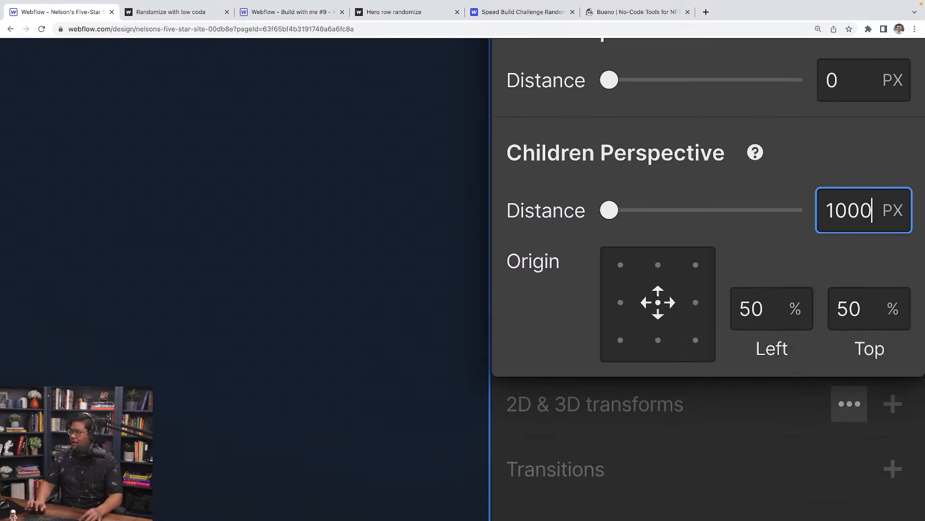
key("Return")
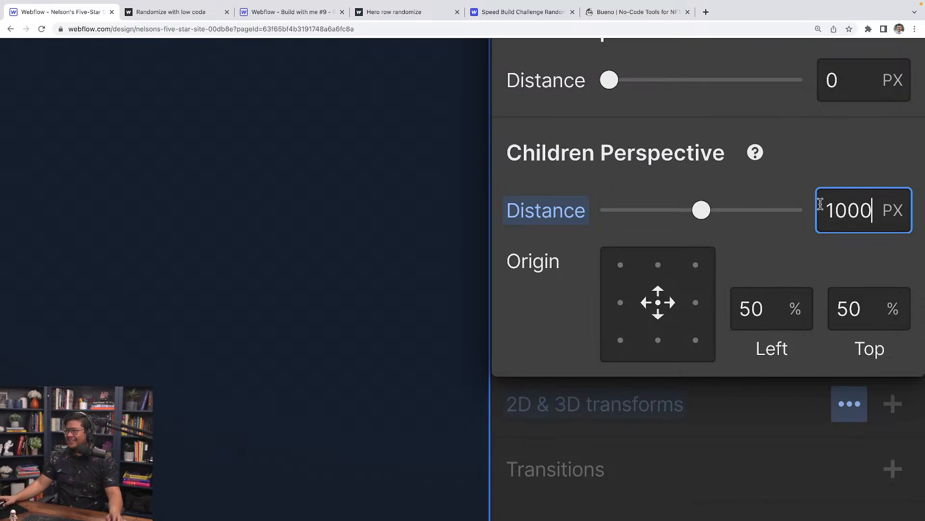
key("ctrl+0")
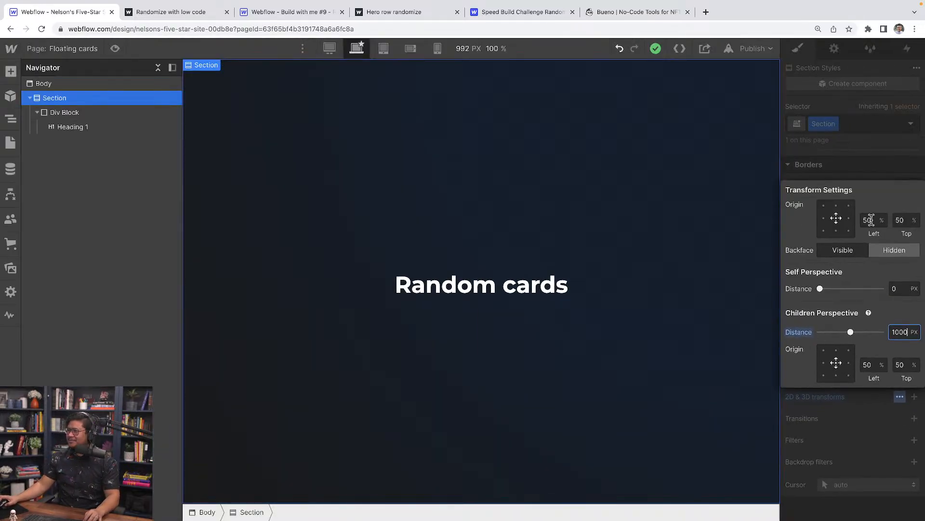
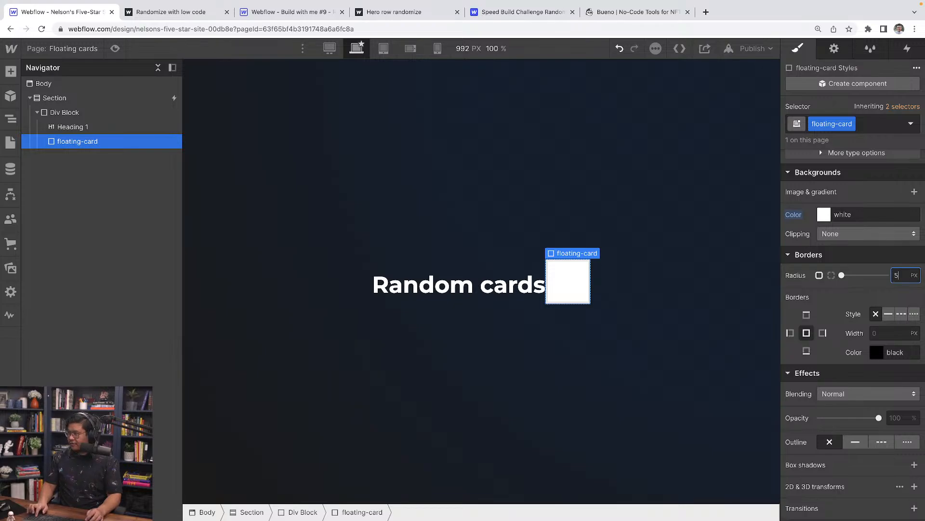
Drag out the floating card's padding to 8px on every side.
scroll(891, 303, "up", 5)
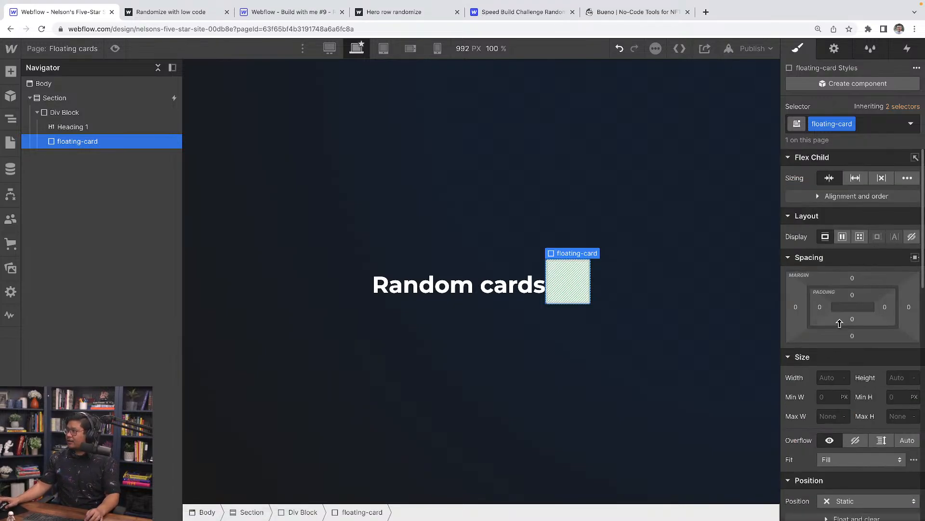
left_click_drag(853, 292, 856, 299)
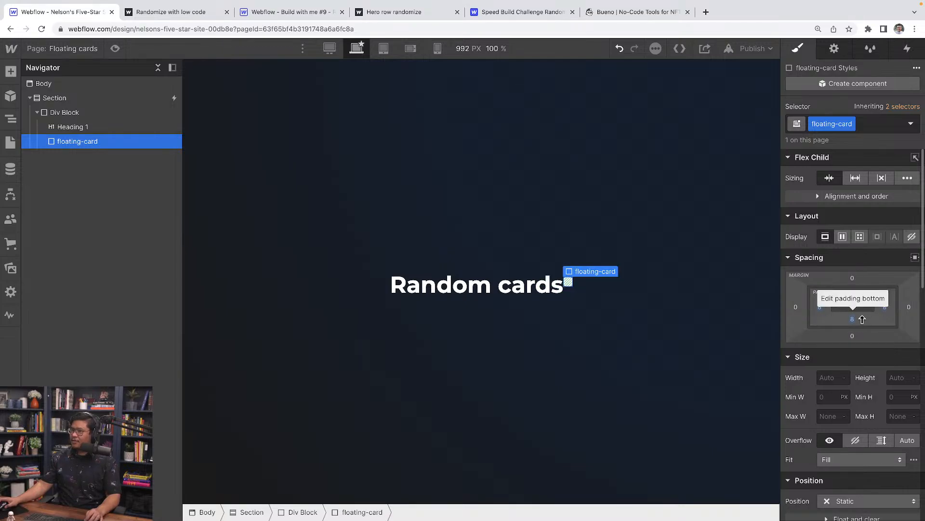
Add an Image inside the floating card and give it the class card-image.
key("super+e")
type("image")
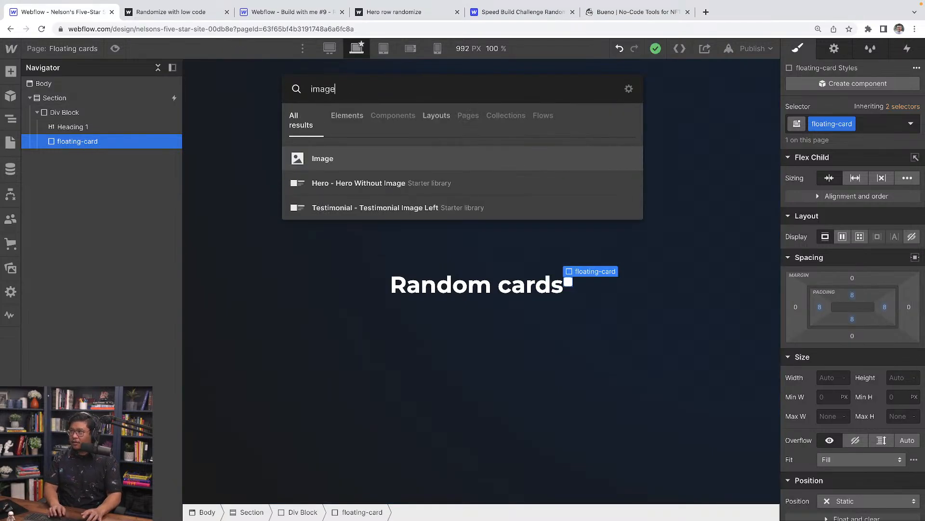
key("Return")
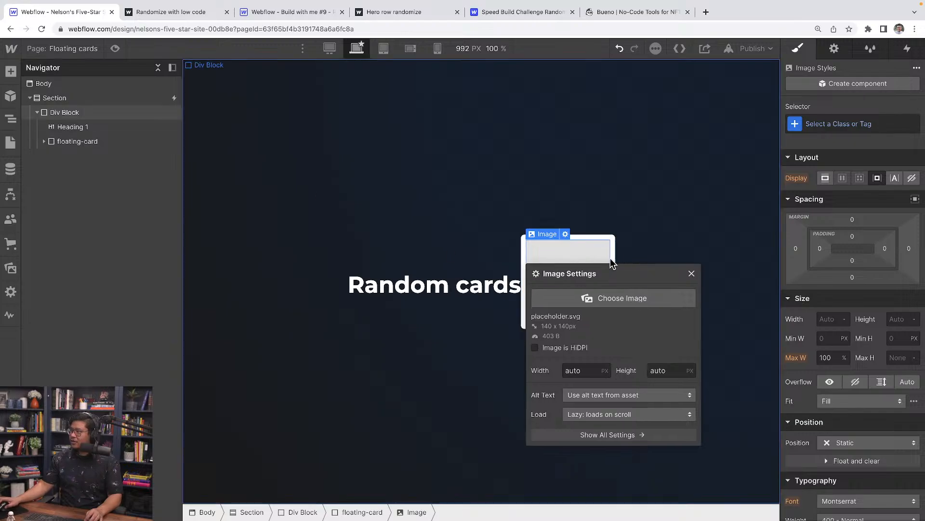
left_click(692, 273)
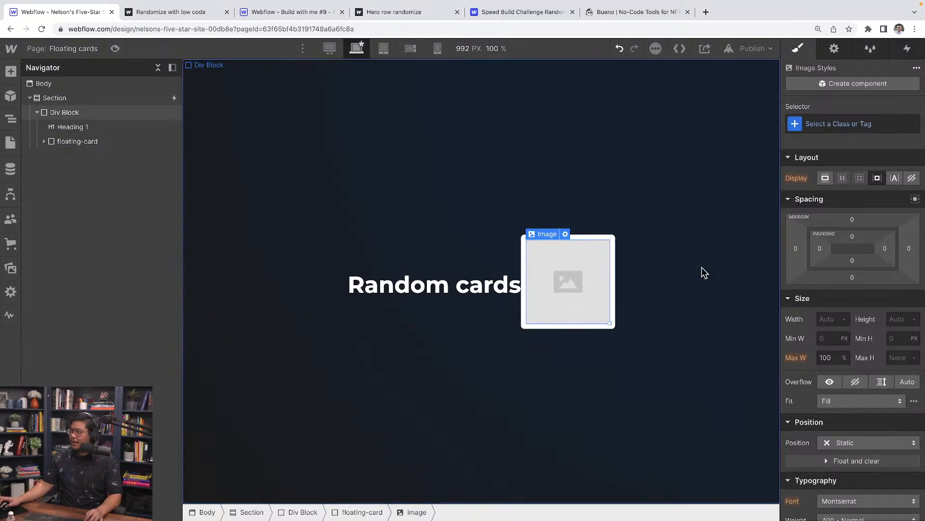
left_click(818, 126)
type("card-image")
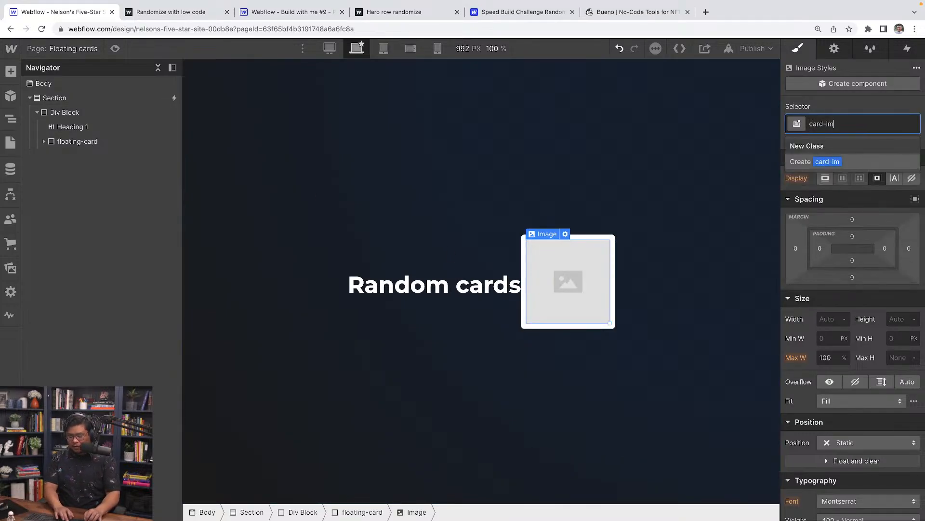
key("Return")
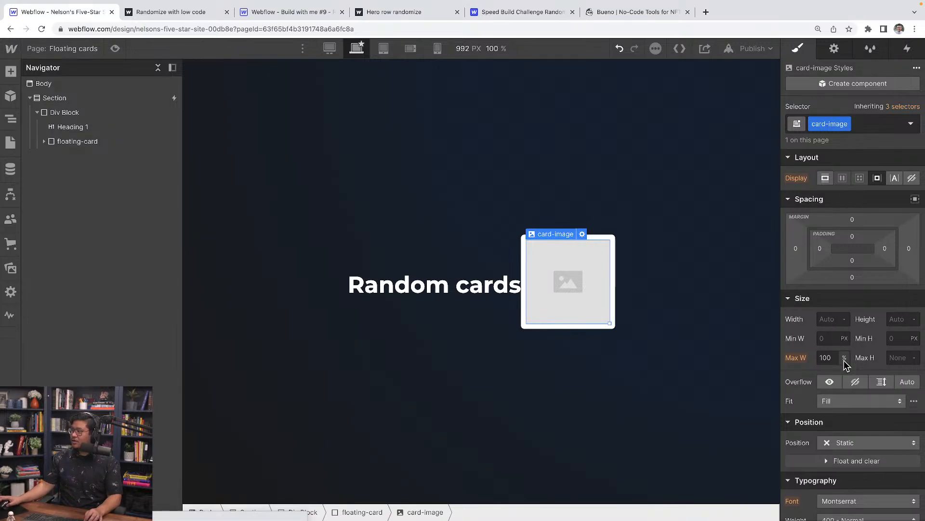
Size card-image to 150×150px with Fit Cover and a 3px corner radius.
left_click(827, 320)
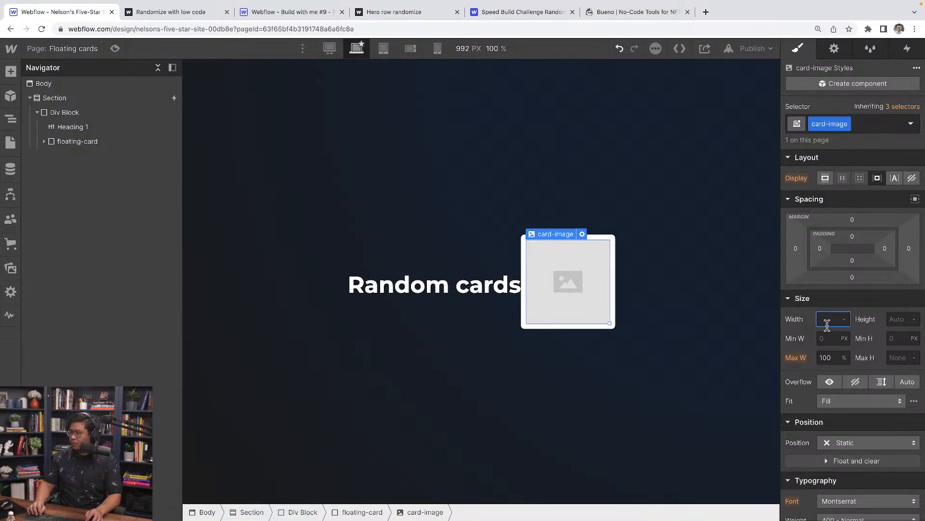
type("150")
key("Tab")
type("150")
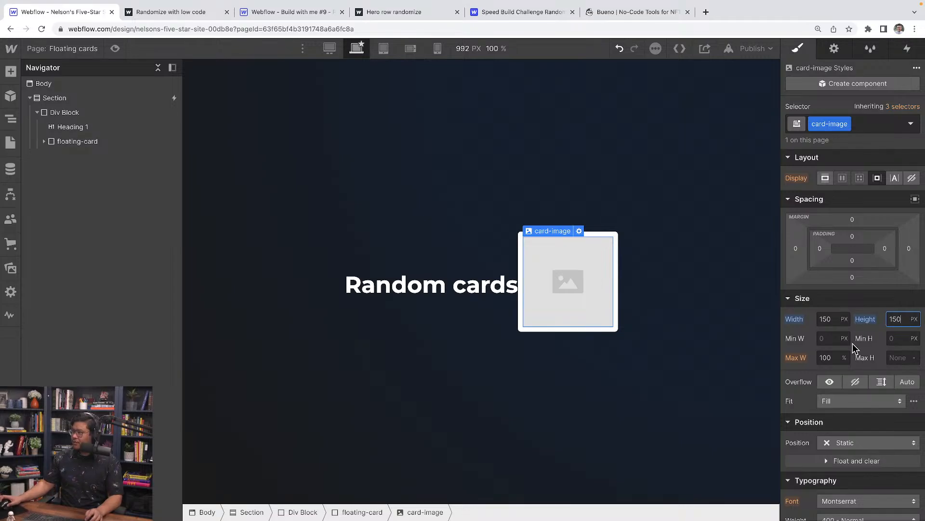
left_click(844, 401)
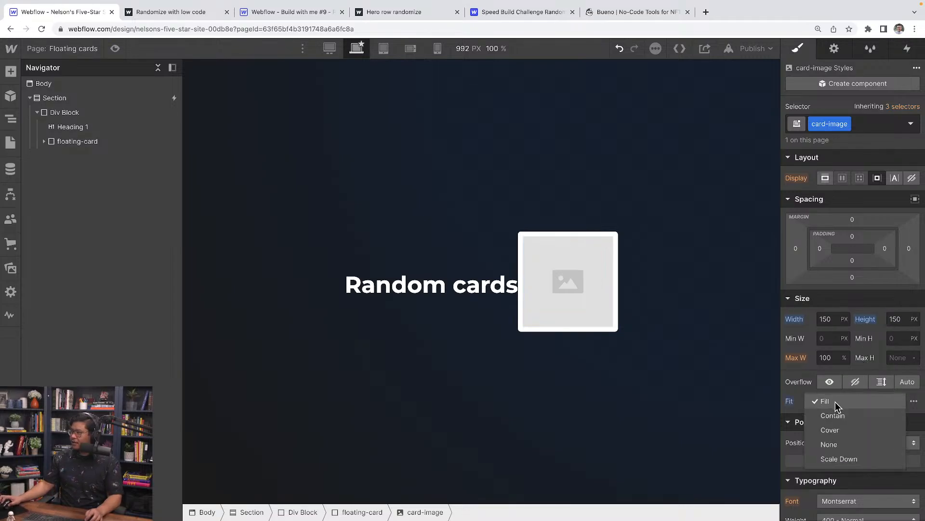
left_click(852, 425)
scroll(852, 423, "down", 4)
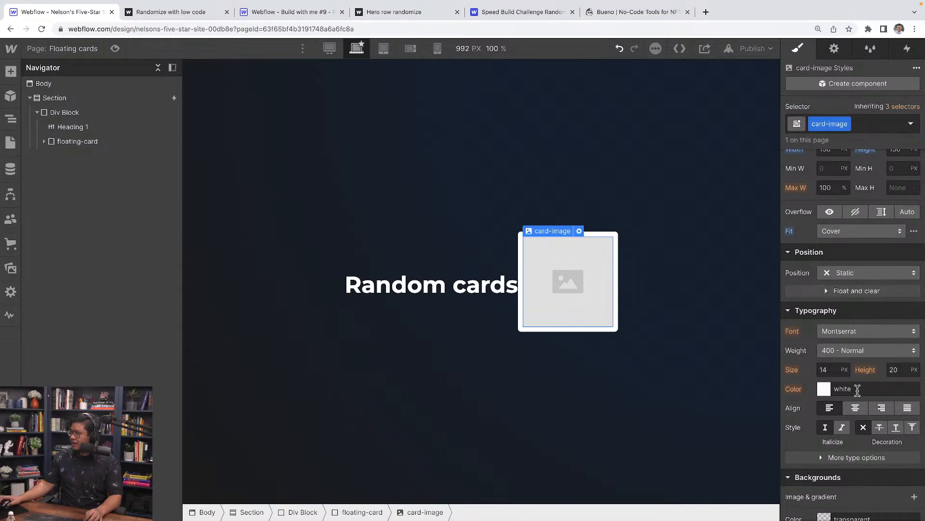
scroll(868, 400, "down", 10)
left_click(900, 187)
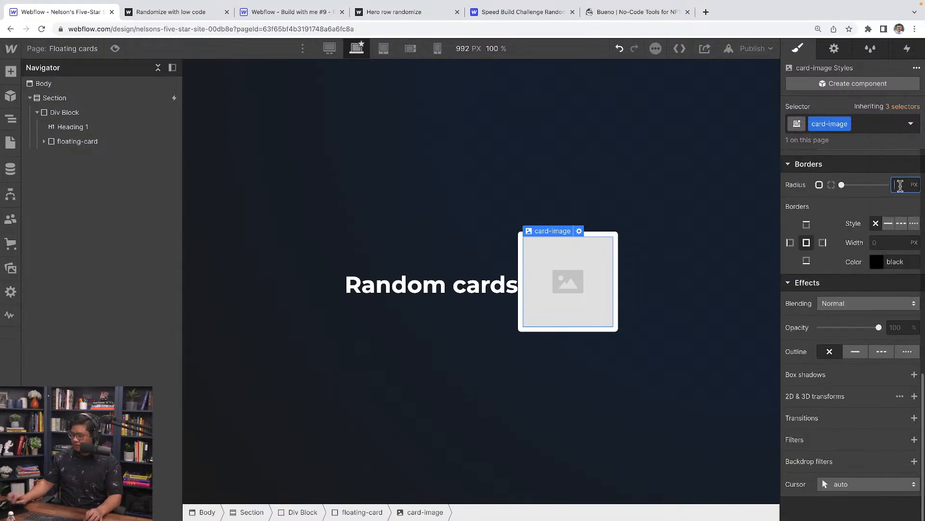
type("3")
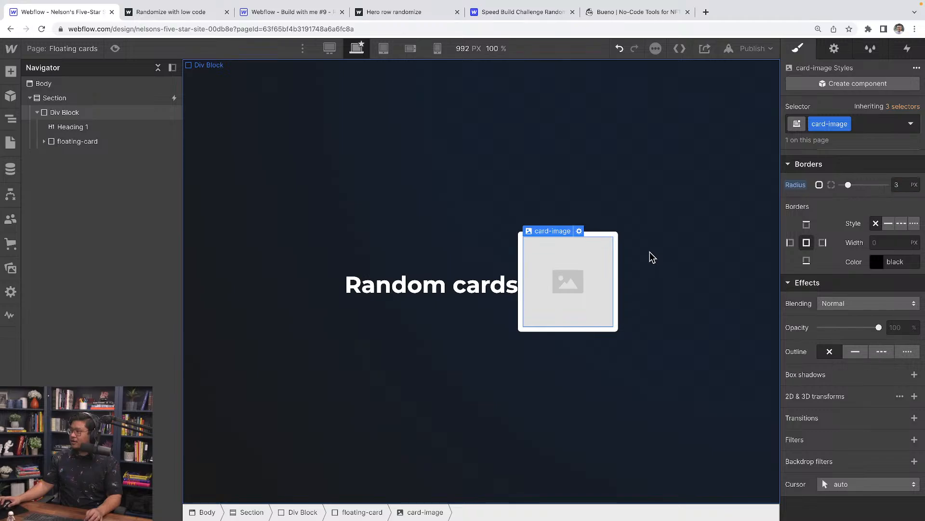
Leave preview for the designer view and reselect the floating card.
left_click(652, 256)
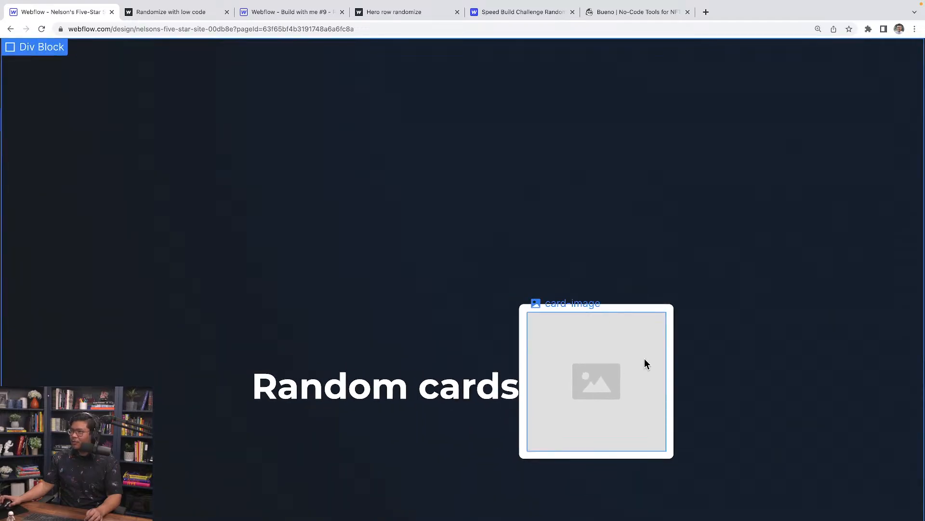
key("super+shift+p")
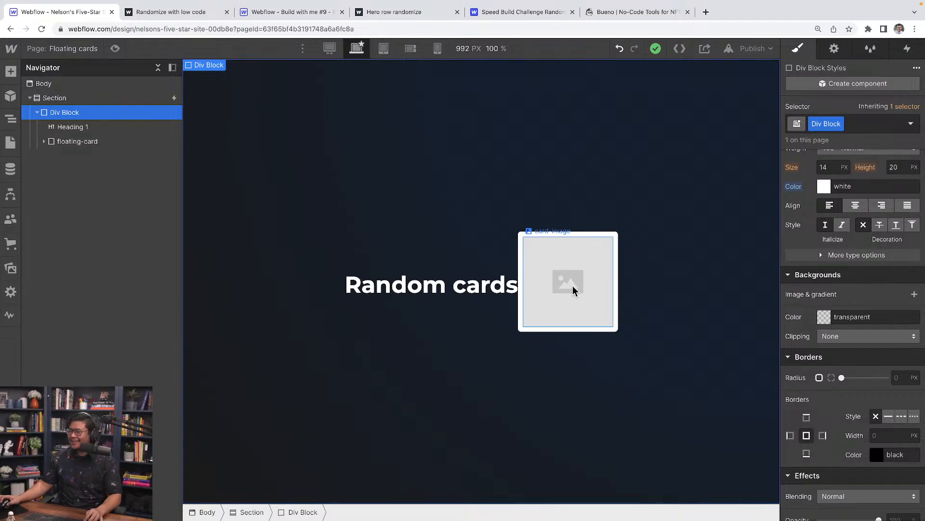
left_click(522, 238)
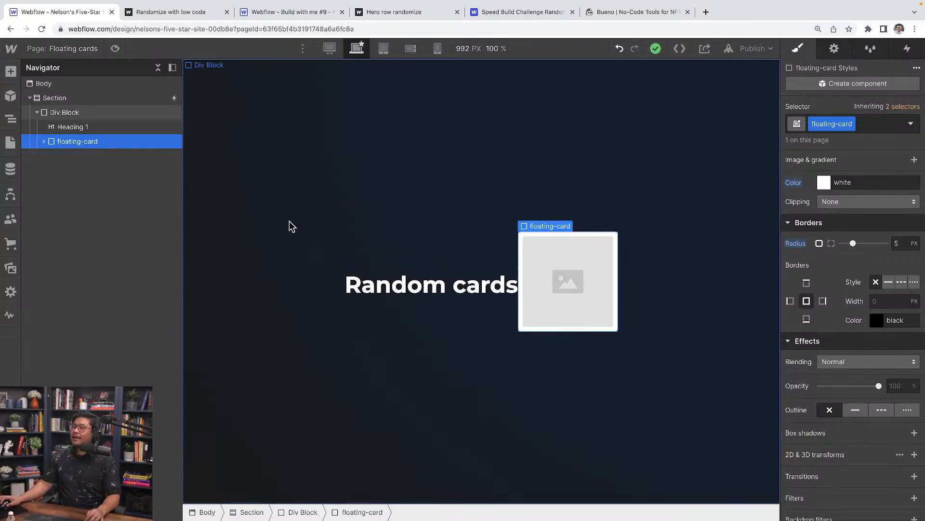
Set the floating card's Position to Absolute.
left_click(45, 142)
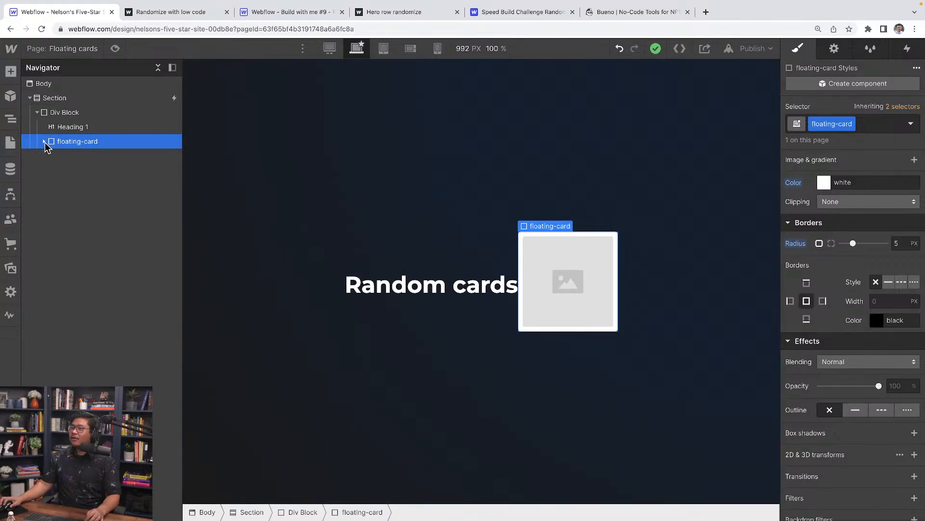
scroll(859, 299, "up", 7)
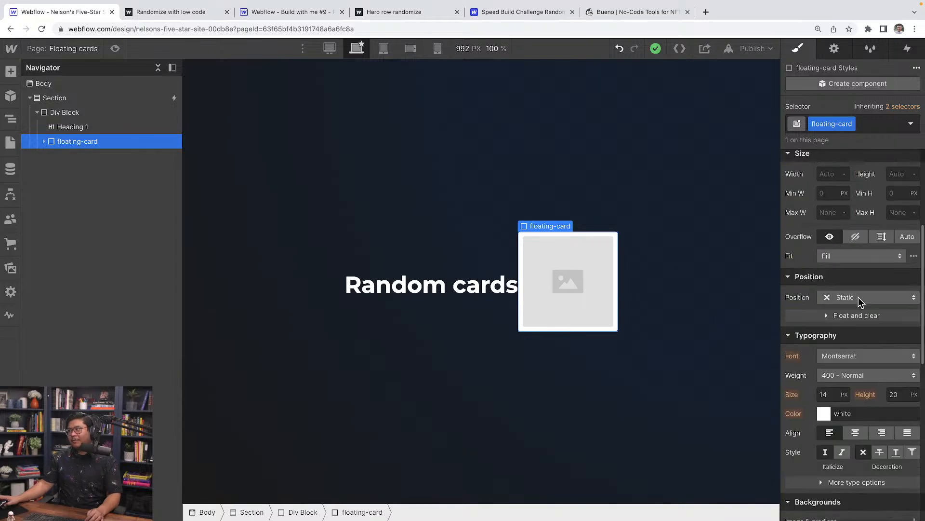
scroll(858, 299, "up", 3)
scroll(860, 302, "down", 3)
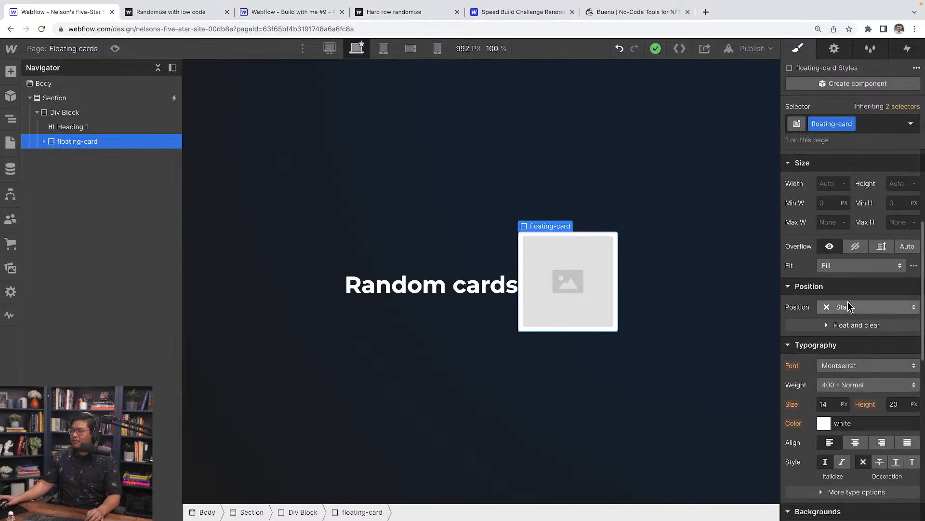
left_click(857, 308)
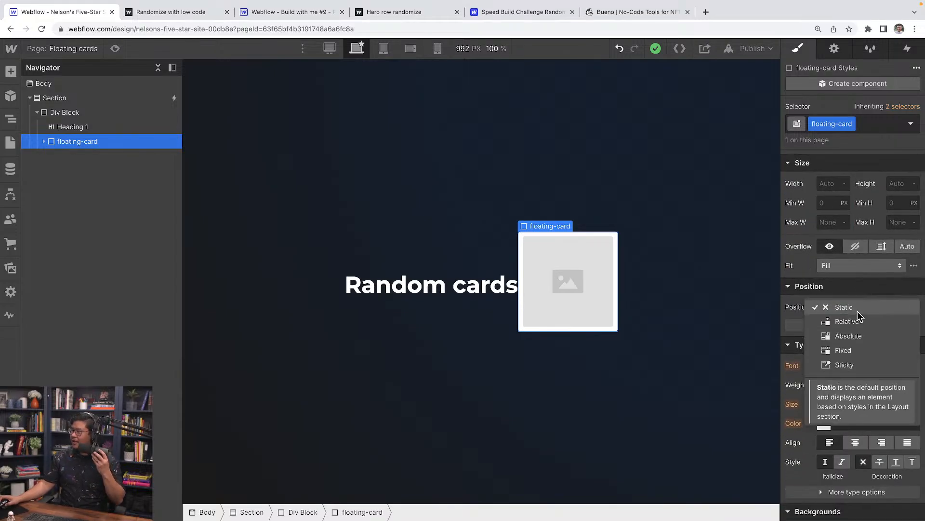
left_click(851, 336)
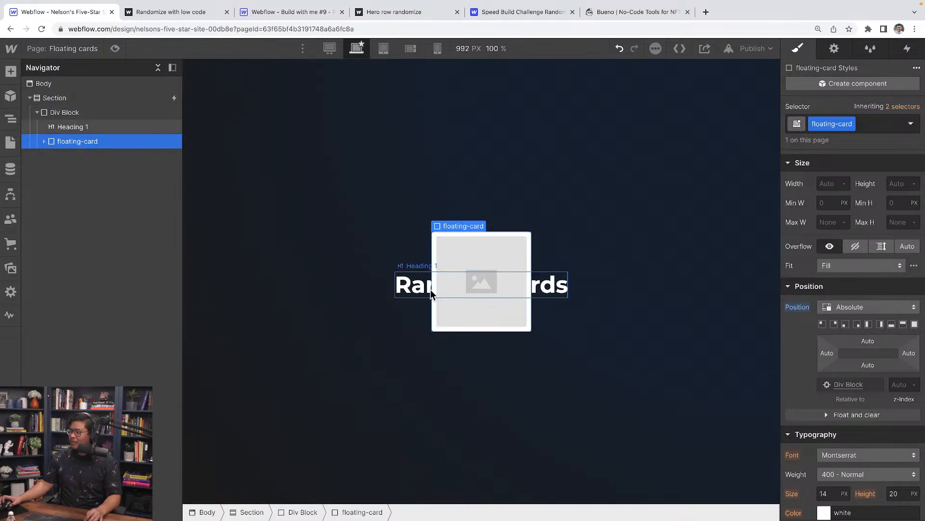
Make the Random cards heading Position Relative with z-index 10.
left_click(402, 289)
left_click(841, 307)
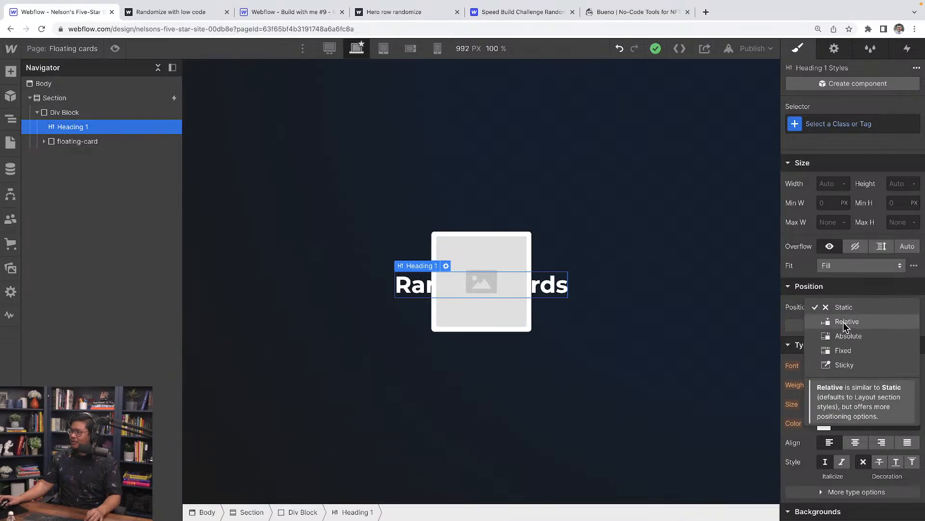
left_click(843, 322)
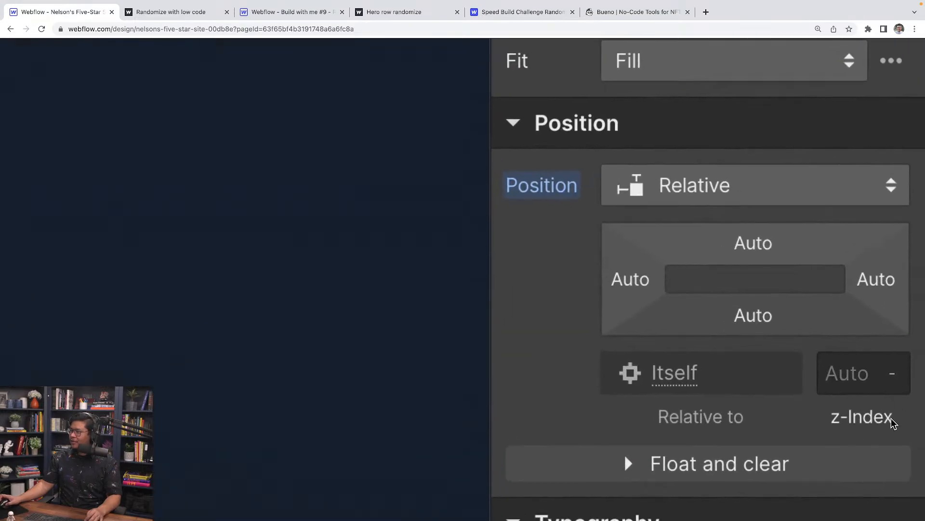
left_click(855, 377)
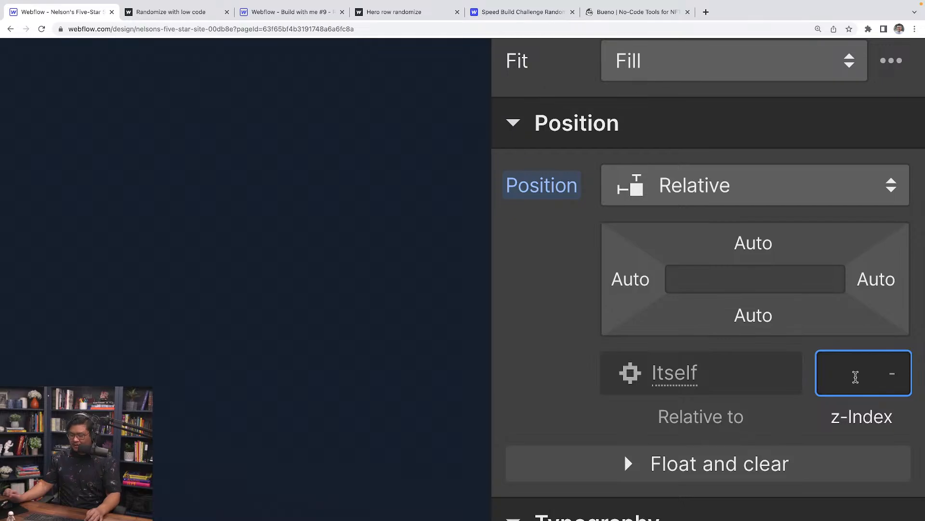
type("10")
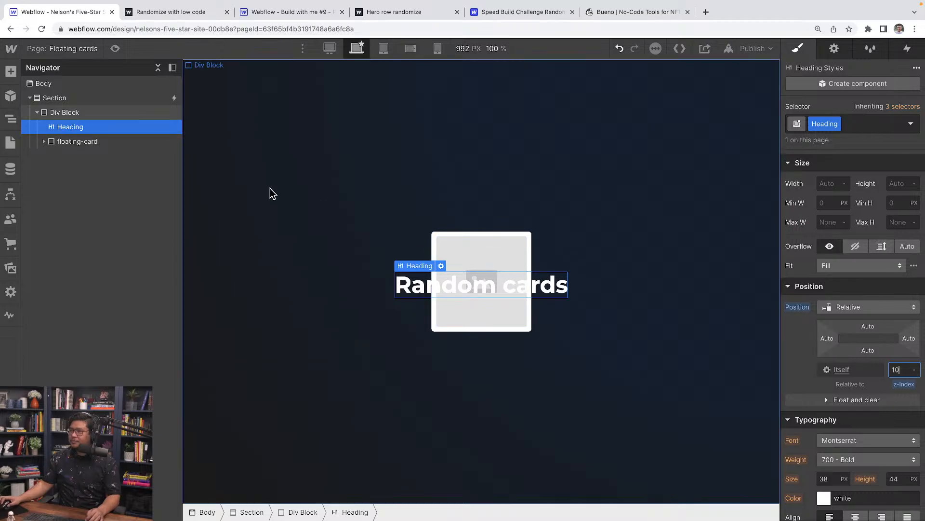
Reselect the floating card and expand it in the Navigator to show card-image.
left_click(116, 146)
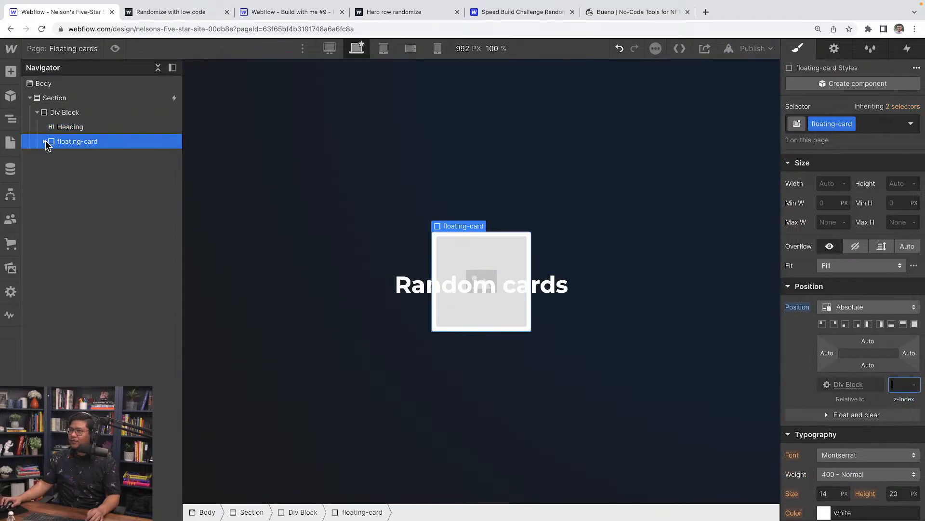
left_click(44, 141)
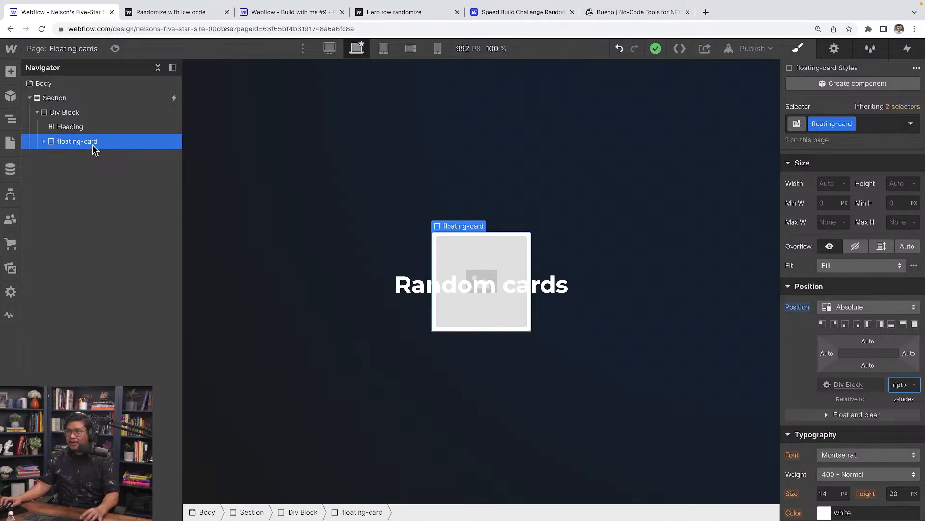
left_click(43, 141)
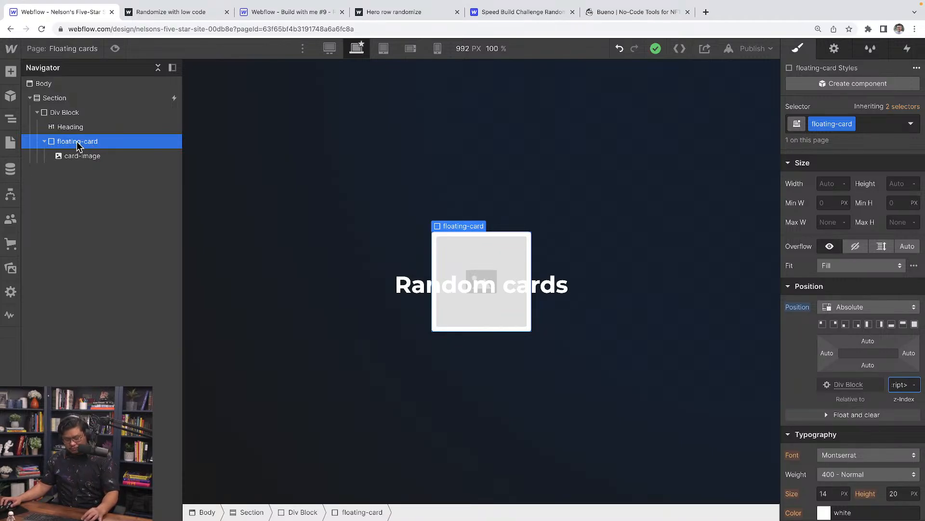
Duplicate the floating card until there are five, then select the first one.
right_click(75, 141)
key("Escape")
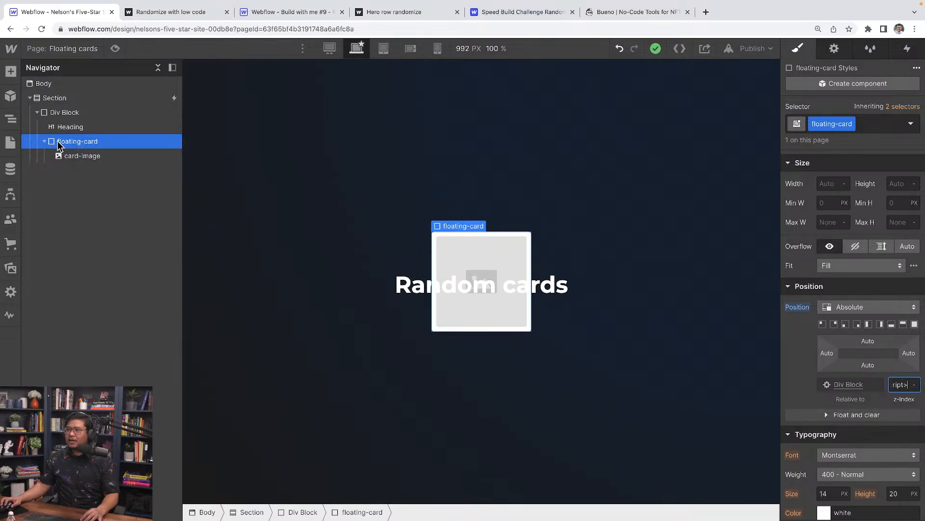
right_click(464, 227)
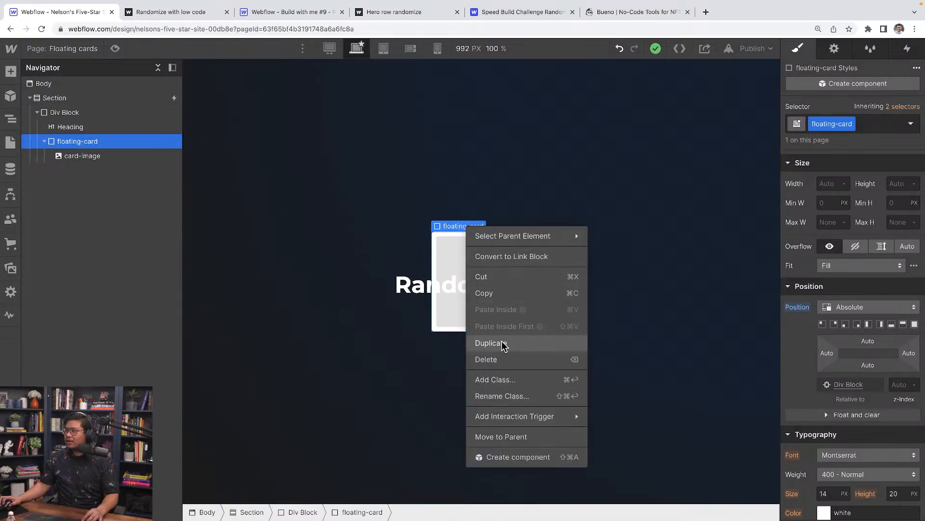
left_click(502, 343)
left_click(94, 171)
key("ctrl+d")
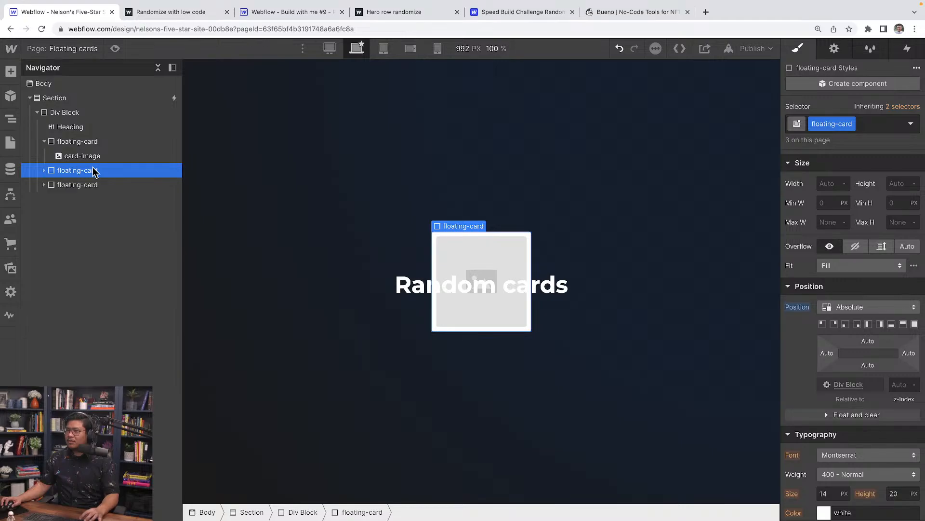
key("ctrl+d")
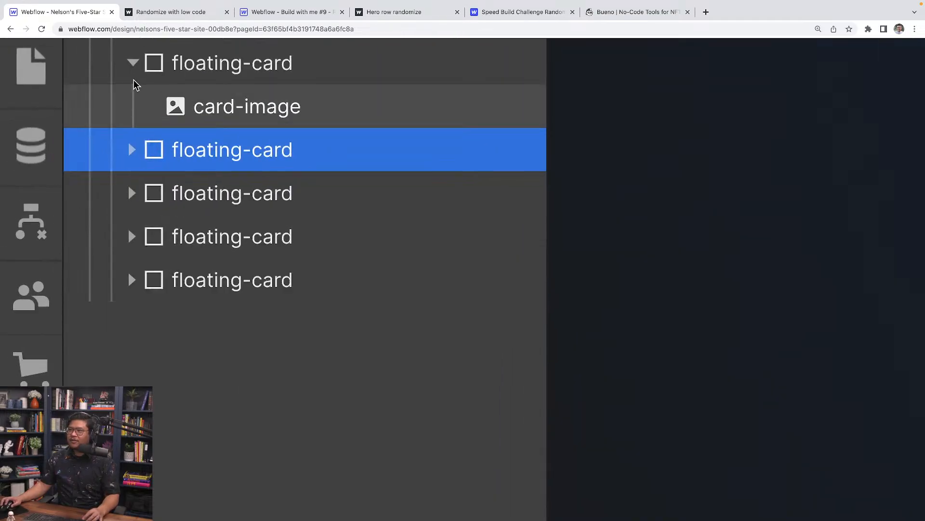
left_click(43, 141)
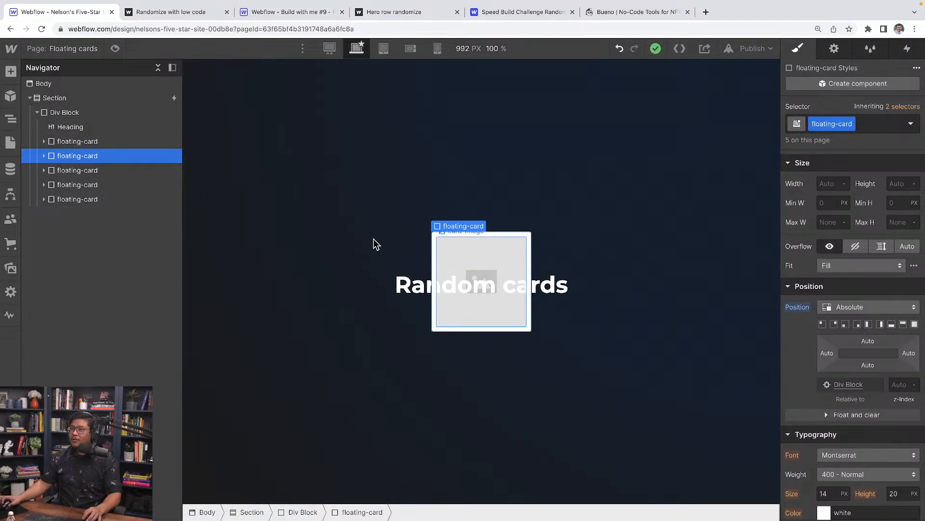
left_click(105, 141)
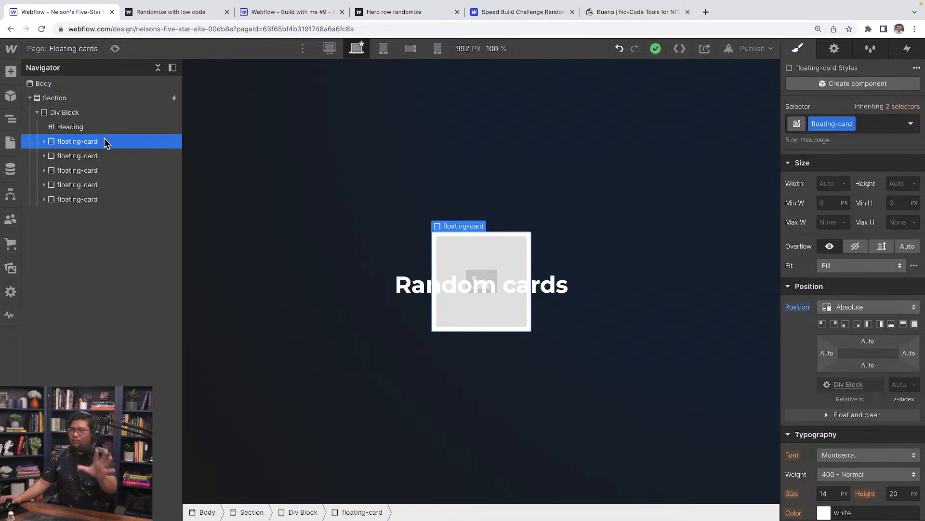
Give the first card combo class 1 and place it near the top-left corner.
left_click(883, 124)
type("1")
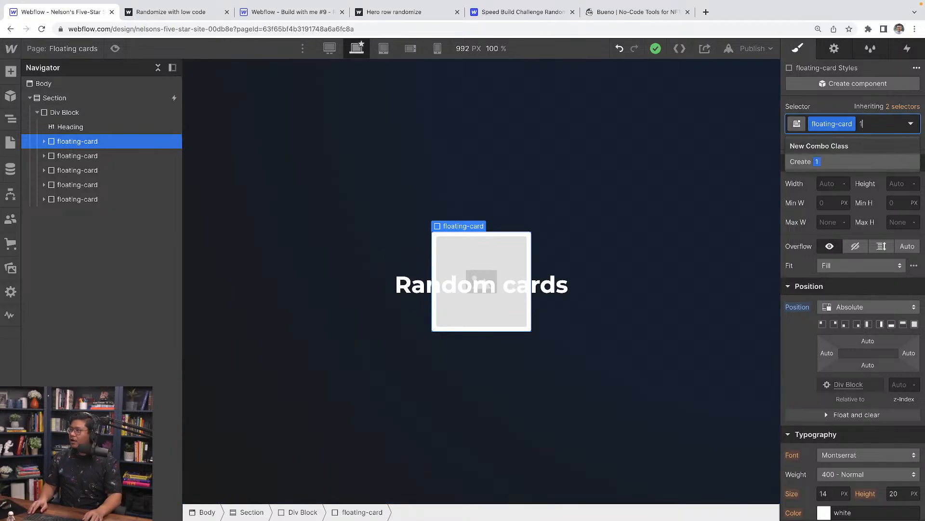
key("Return")
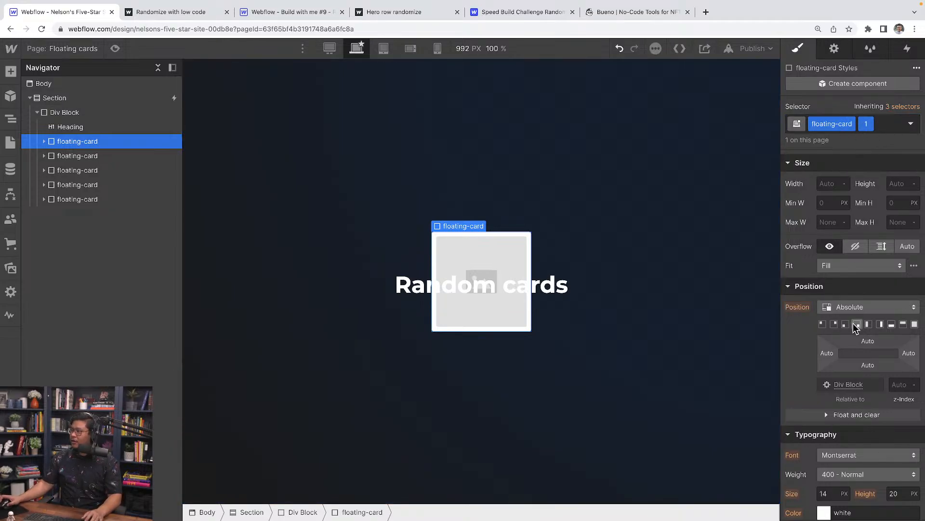
left_click(822, 325)
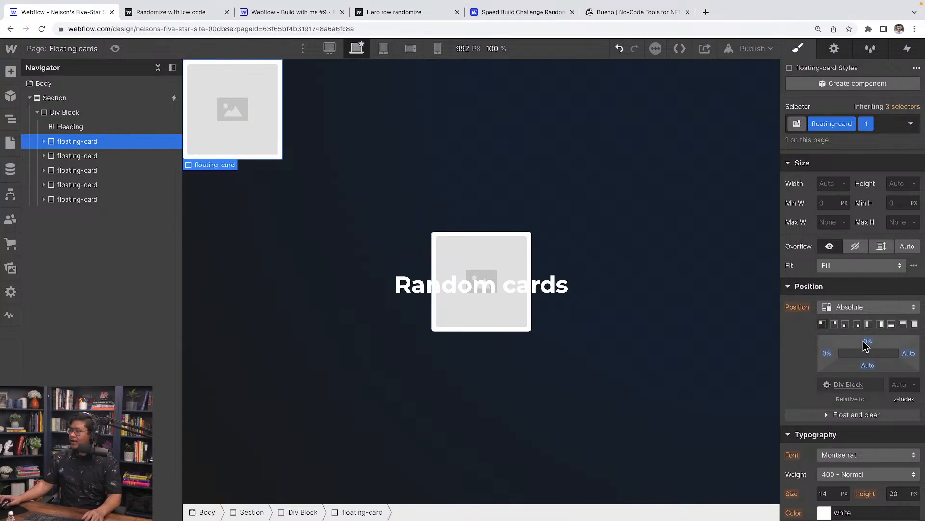
left_click_drag(867, 345, 815, 356)
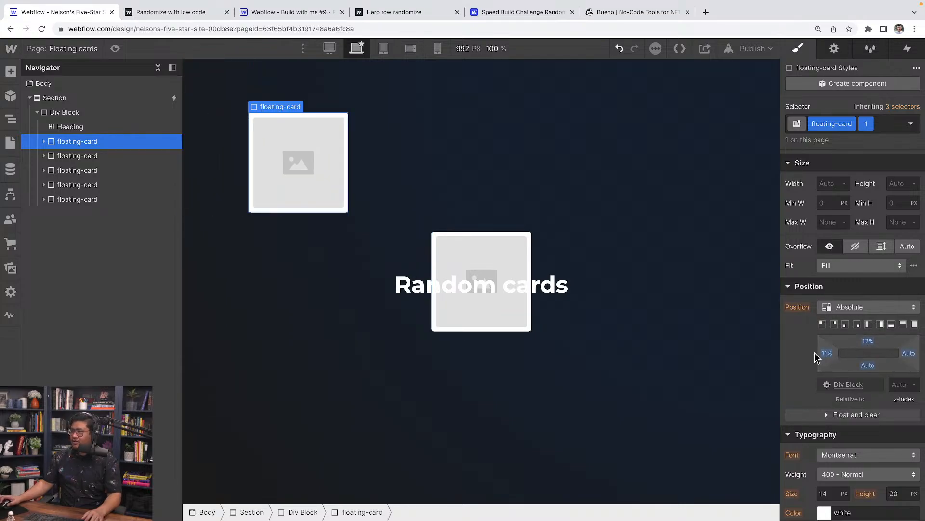
Give the second card combo class 2 and place it near the top-right corner.
left_click(92, 155)
left_click(867, 129)
type("2")
key("Return")
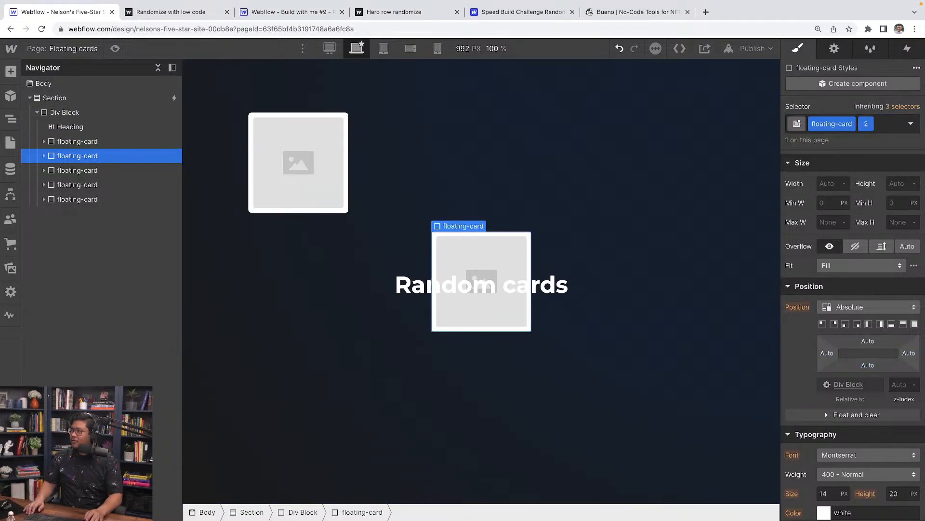
left_click(834, 323)
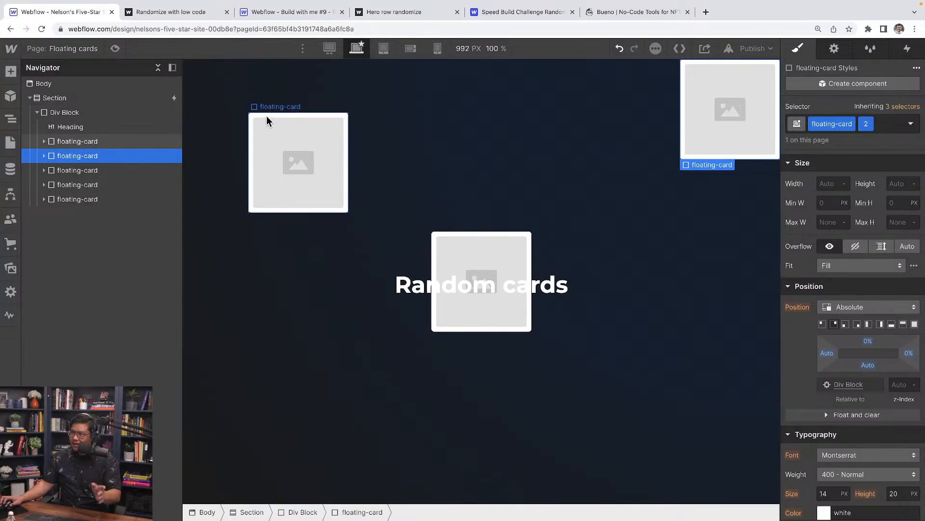
left_click_drag(868, 344, 911, 354)
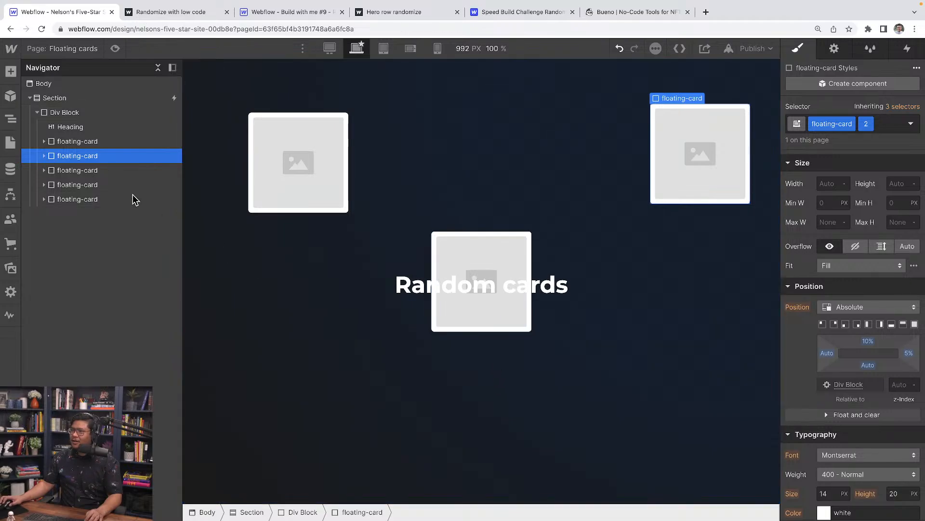
Give the third card combo class 3 and place it near the bottom-left corner.
left_click(132, 170)
left_click(865, 124)
type("3")
key("Return")
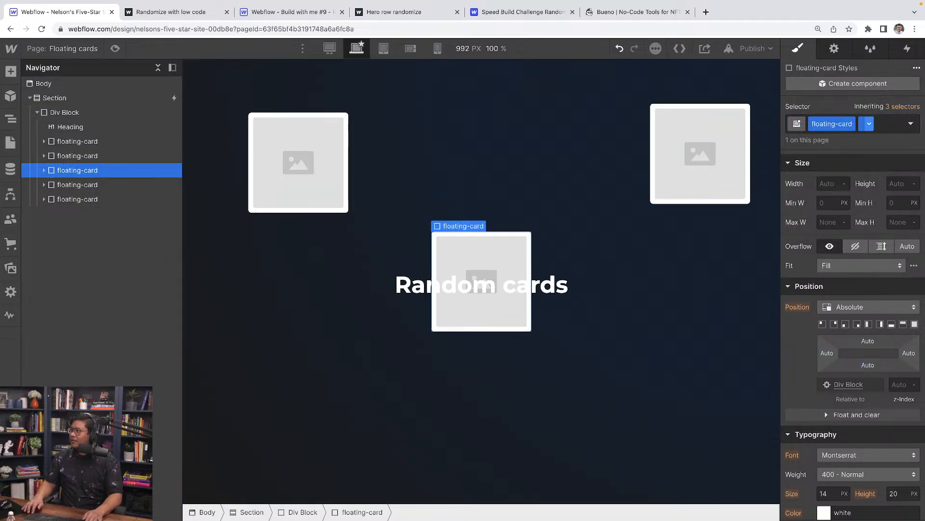
left_click(836, 325)
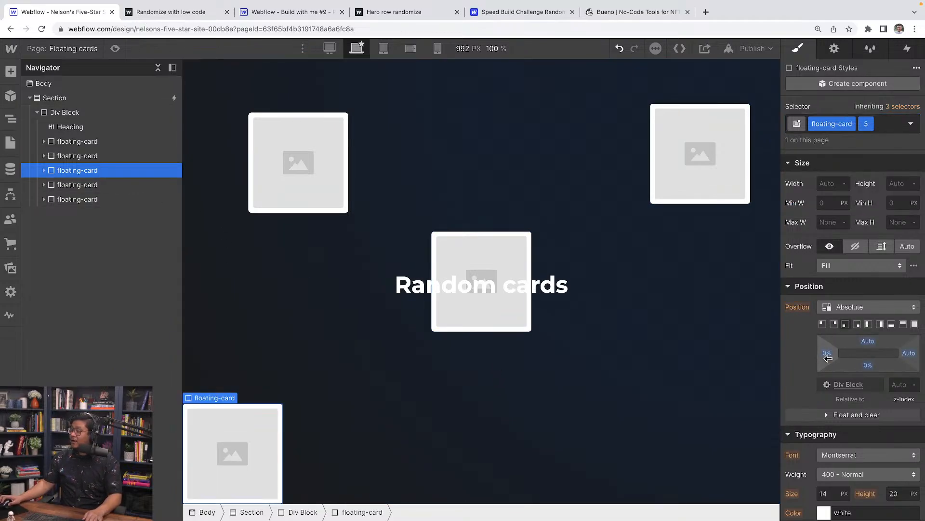
left_click_drag(827, 356, 828, 346)
left_click_drag(866, 370, 828, 341)
Give the fourth card combo class 4 and place it near the bottom-right corner.
left_click(120, 186)
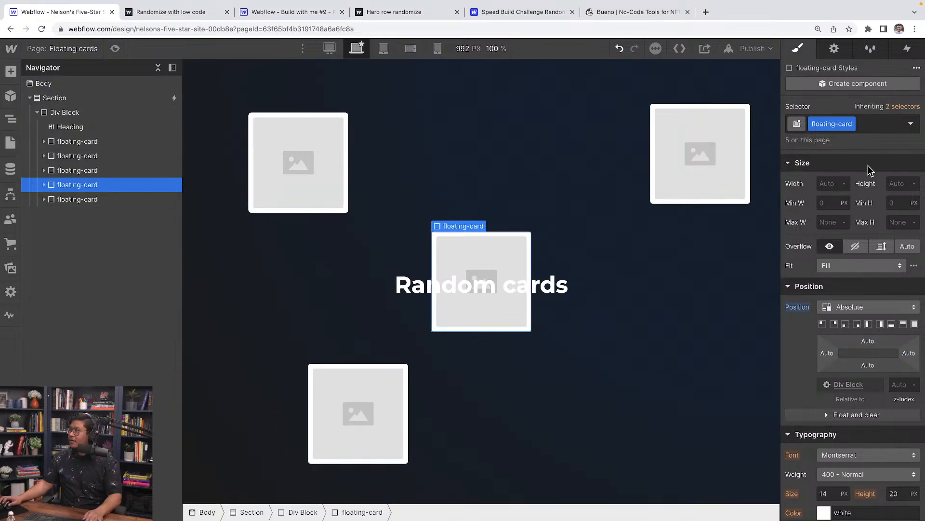
left_click(885, 125)
type("4")
key("Return")
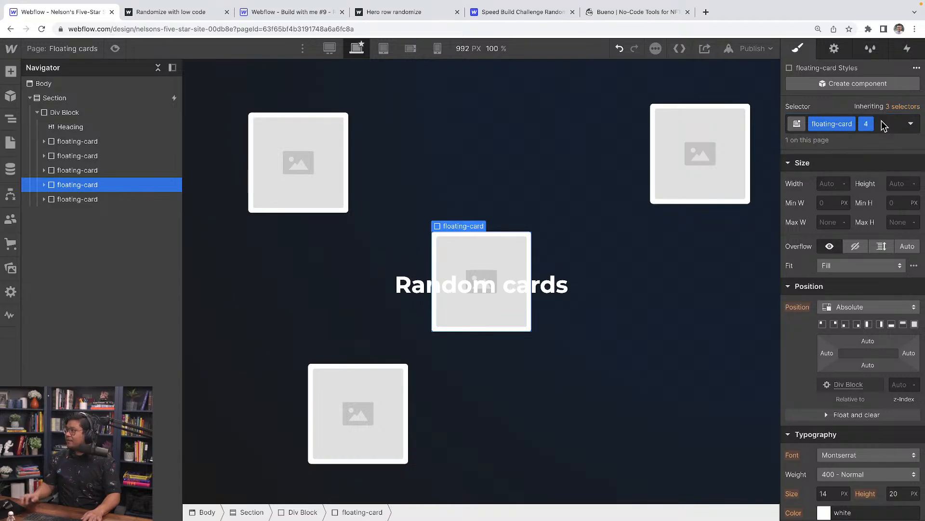
left_click(857, 325)
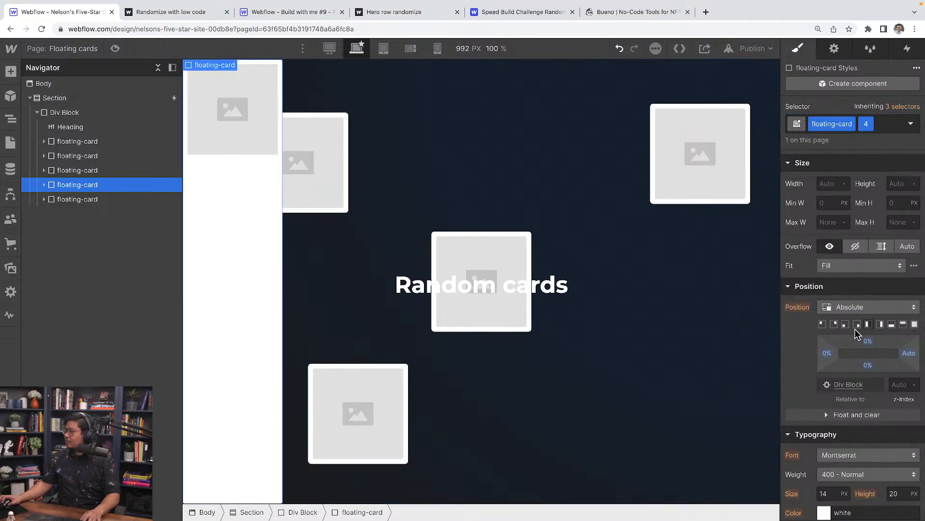
left_click(857, 325)
left_click_drag(908, 353, 869, 357)
Give the fifth card combo class 5, centre it, and preview the floating layout.
left_click(145, 200)
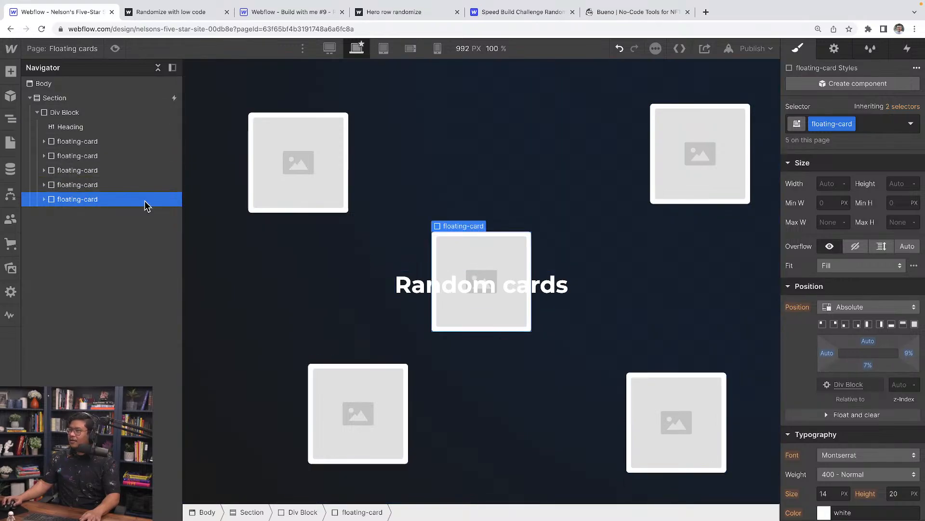
left_click(882, 125)
type("5")
key("Return")
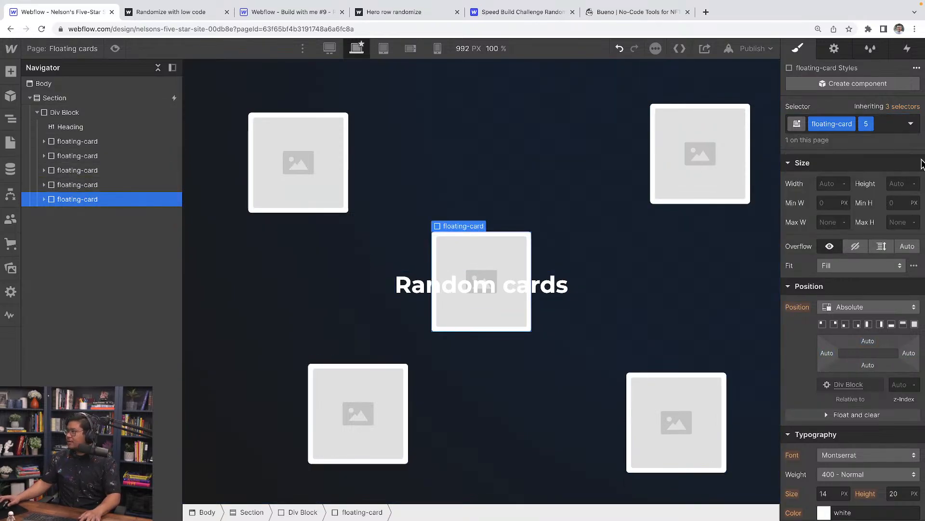
left_click_drag(868, 341, 908, 367)
left_click(834, 324)
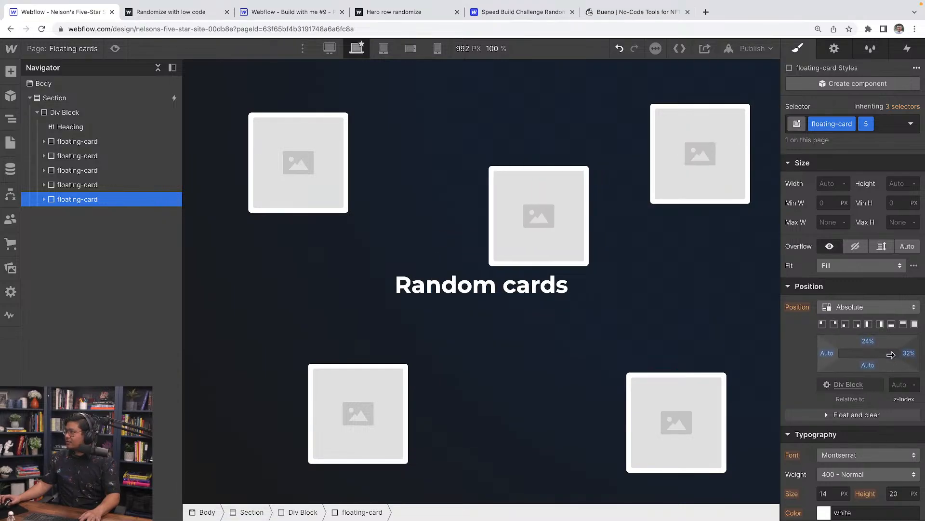
left_click_drag(869, 343, 910, 352)
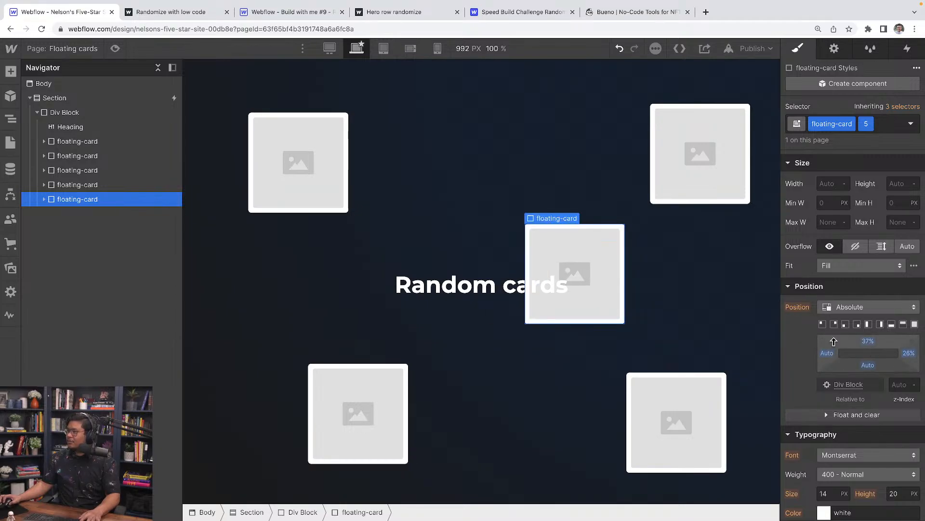
left_click(116, 48)
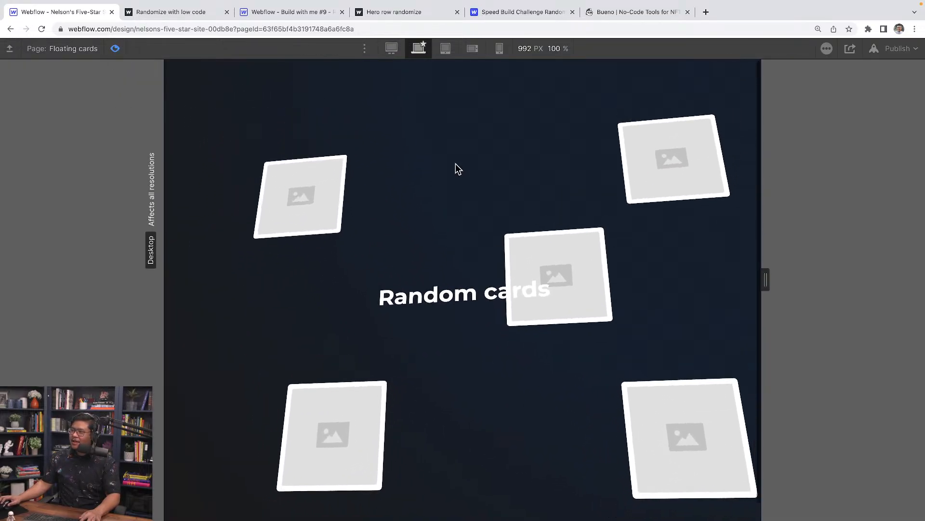
Exit preview and select the top-left floating card.
left_click(116, 49)
left_click(94, 142)
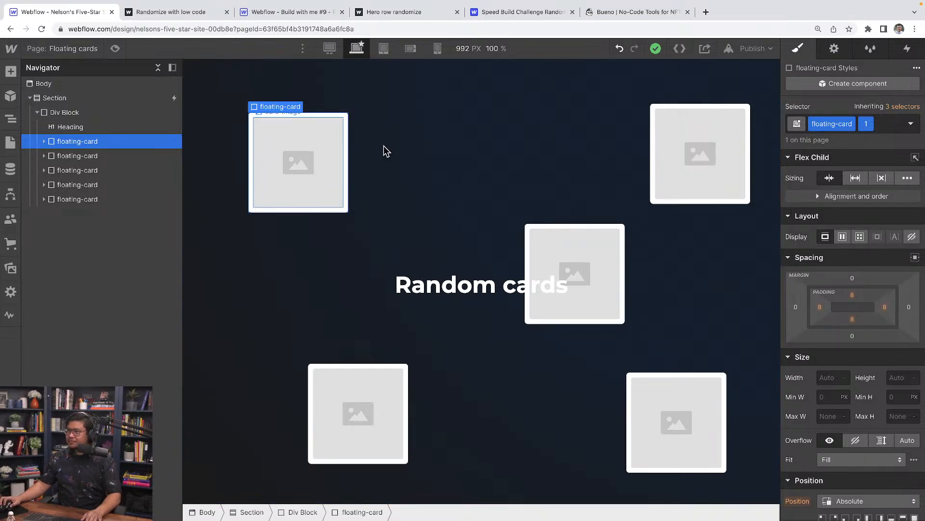
Set the first card to 70% opacity with a 1px blur filter.
scroll(850, 308, "down", 10)
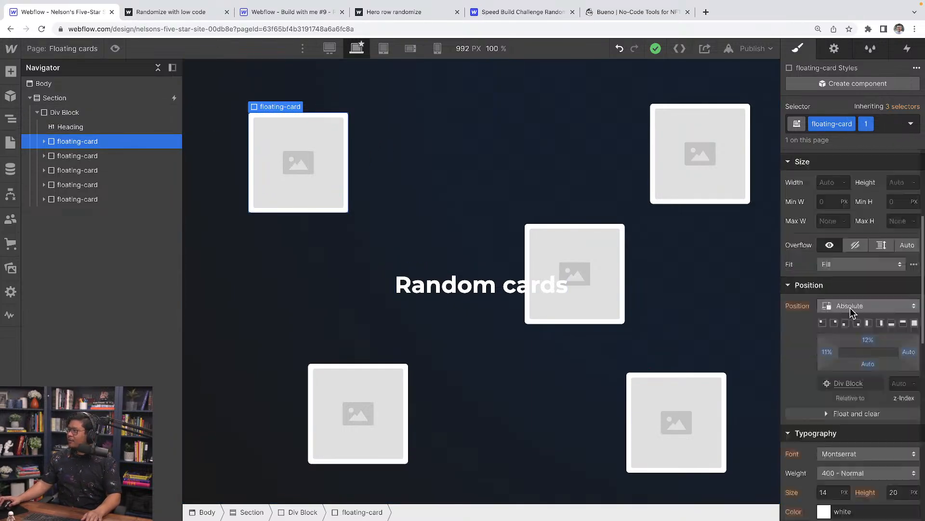
left_click(900, 326)
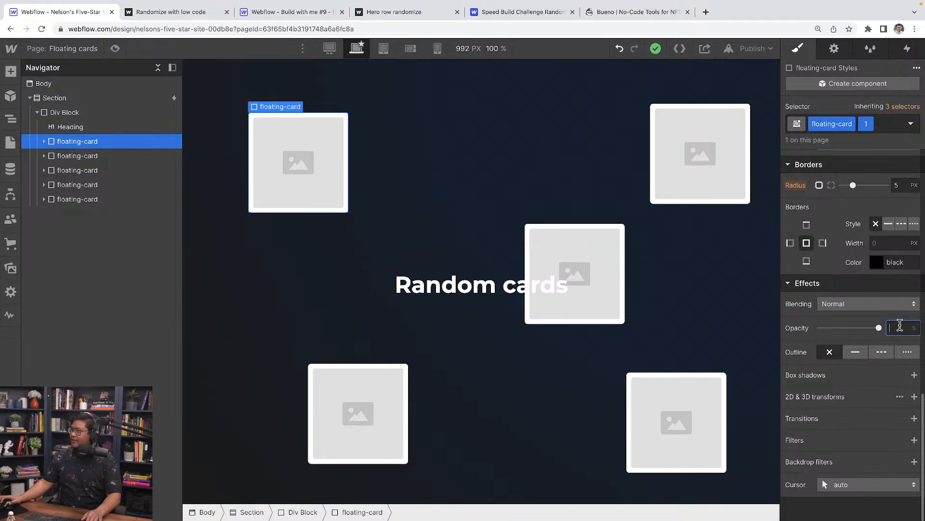
type("70")
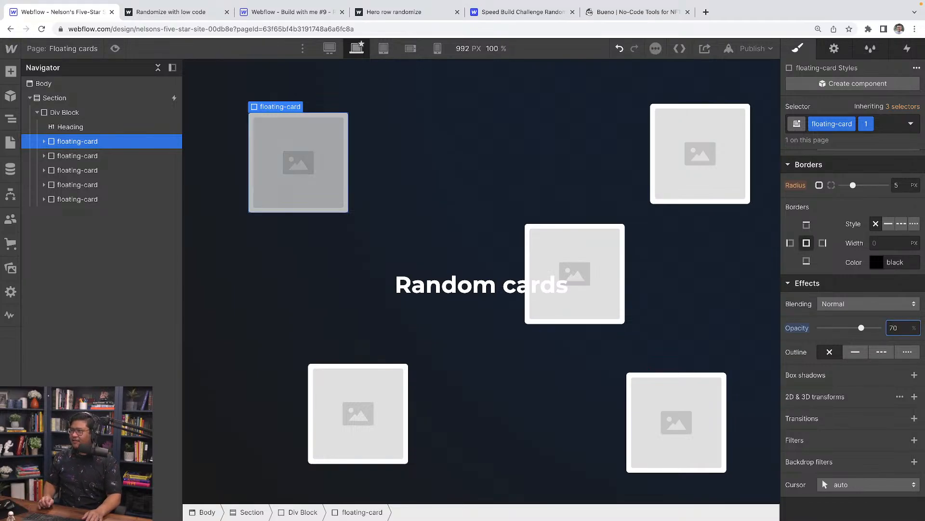
left_click(914, 440)
double_click(890, 502)
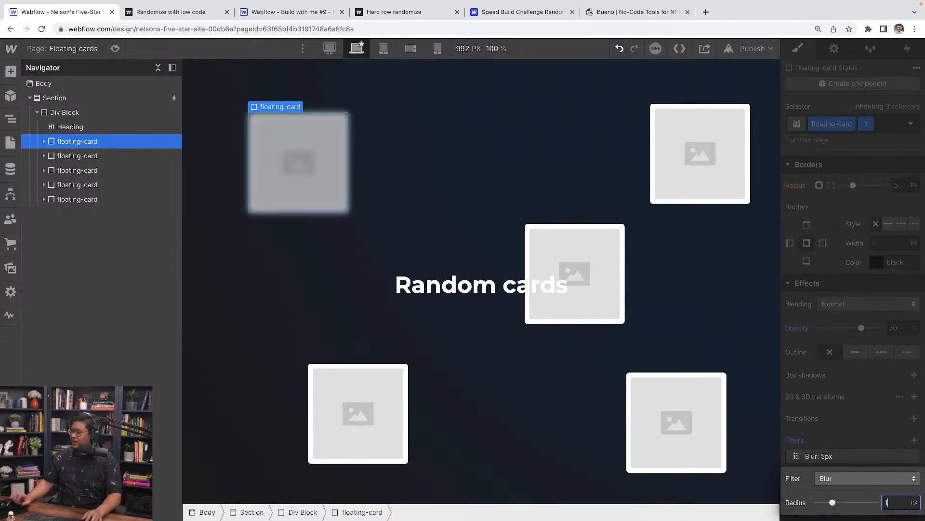
type("1")
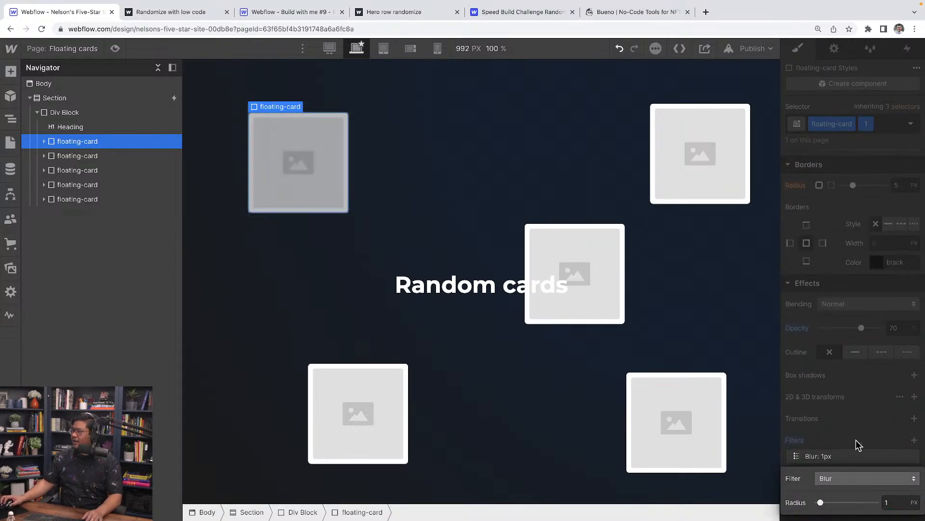
left_click(857, 440)
Set the second card to 60% opacity with a 2px blur filter.
left_click(103, 158)
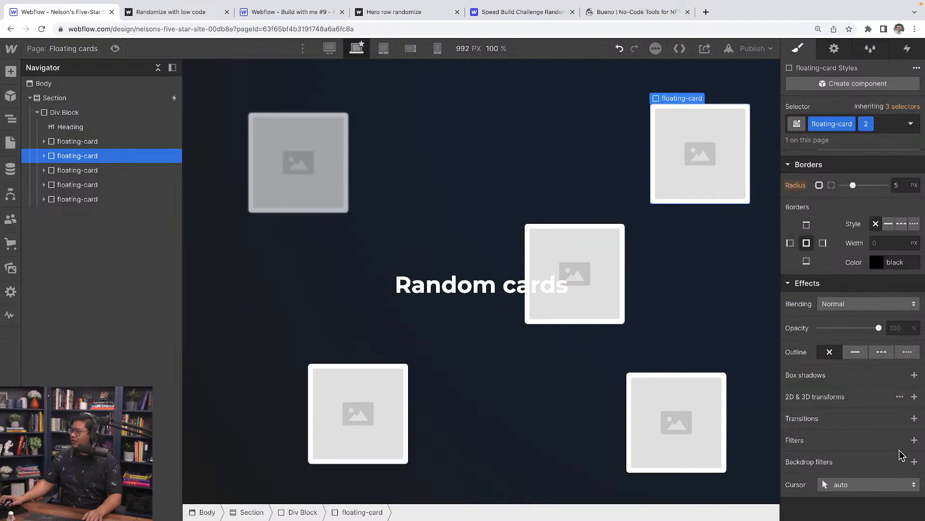
left_click(902, 328)
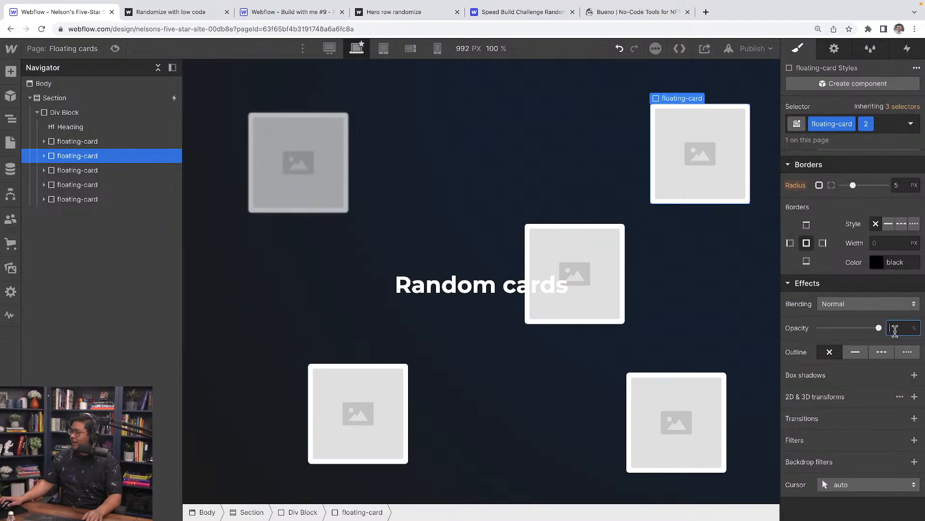
type("60")
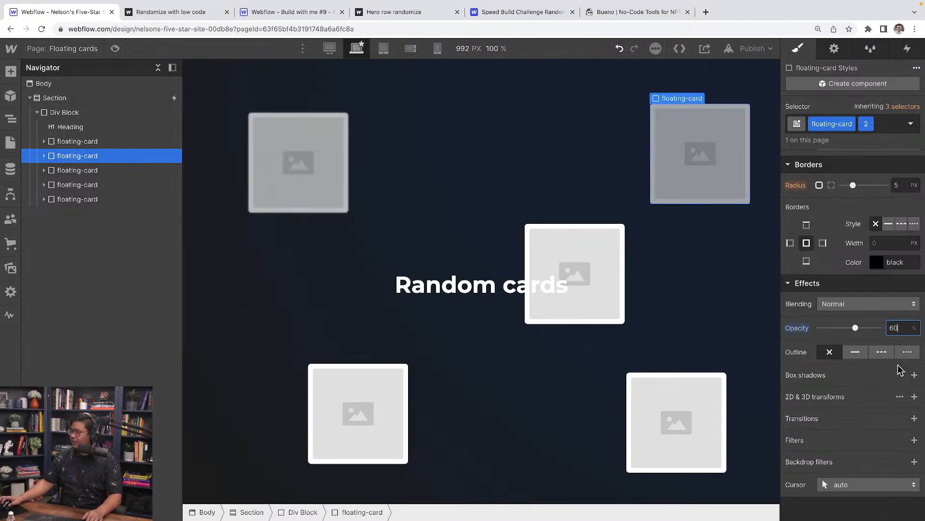
left_click(914, 439)
type("2")
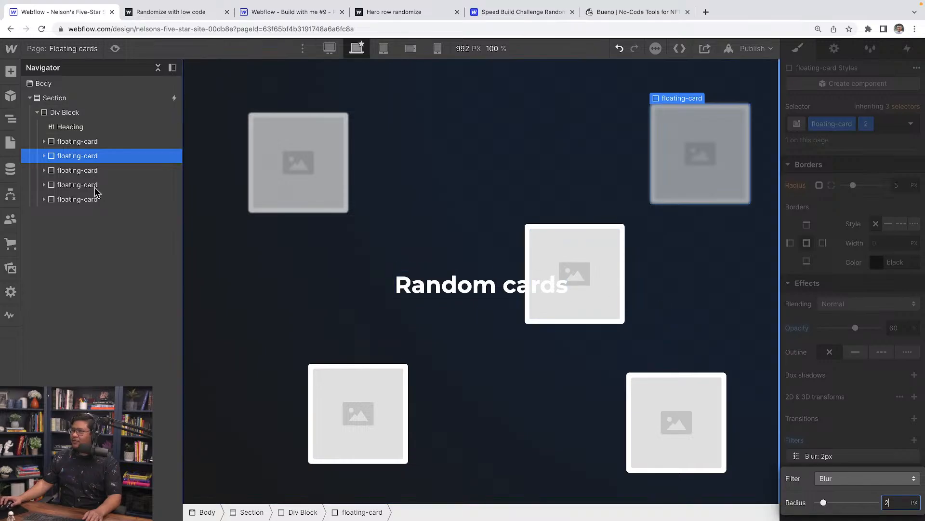
Set the third card to 50% opacity with a 3px blur filter.
left_click(96, 171)
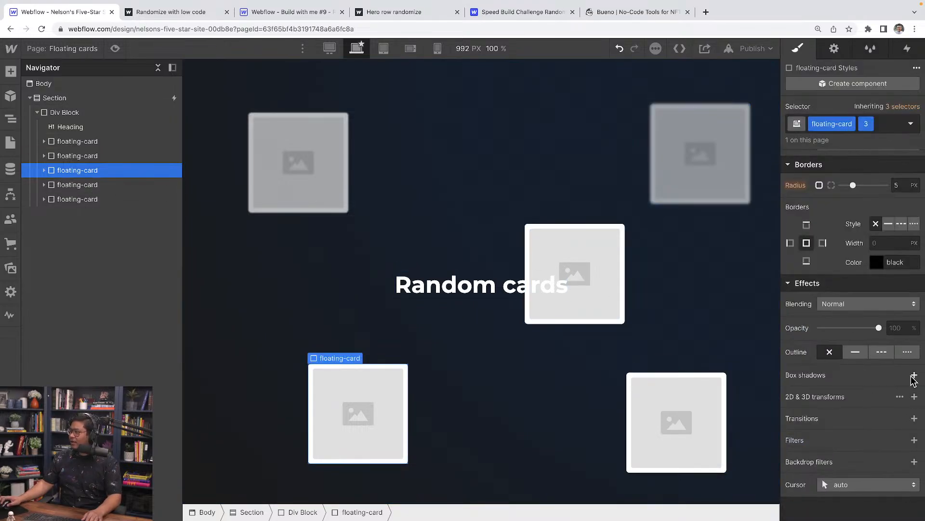
left_click(902, 328)
type("50")
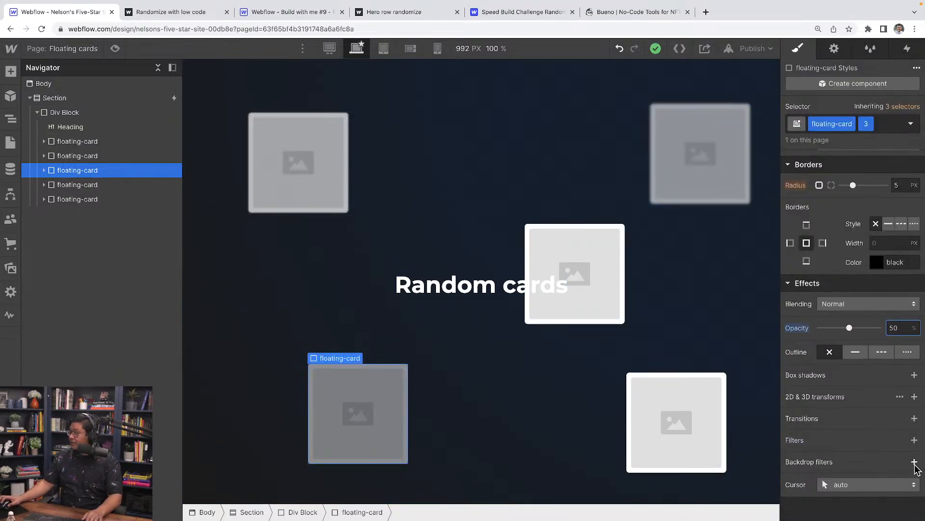
left_click(914, 440)
left_click(893, 502)
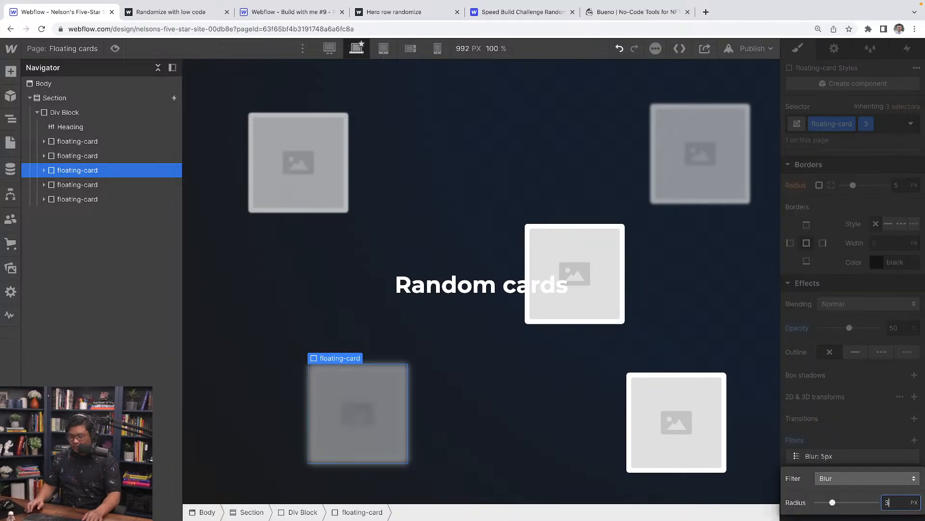
type("3")
Set the fourth card to 40% opacity with a 4px blur filter.
left_click(124, 186)
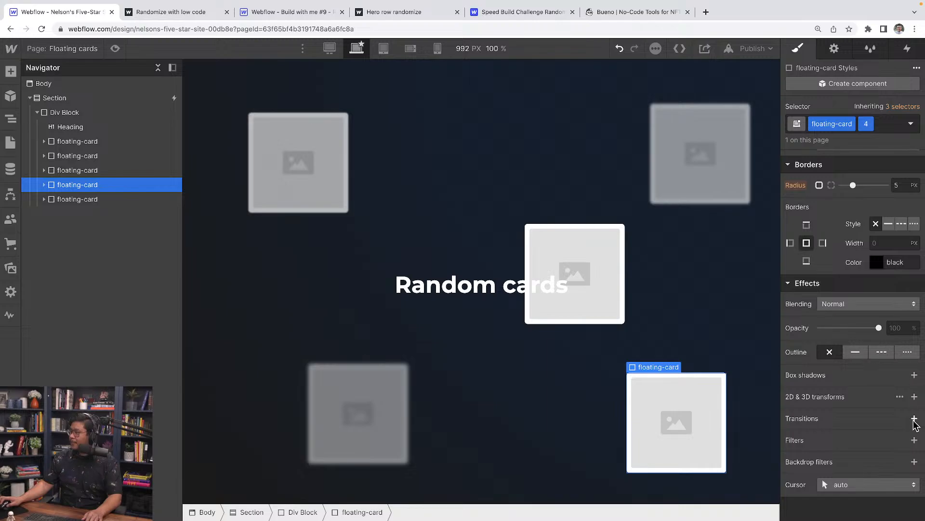
left_click(902, 328)
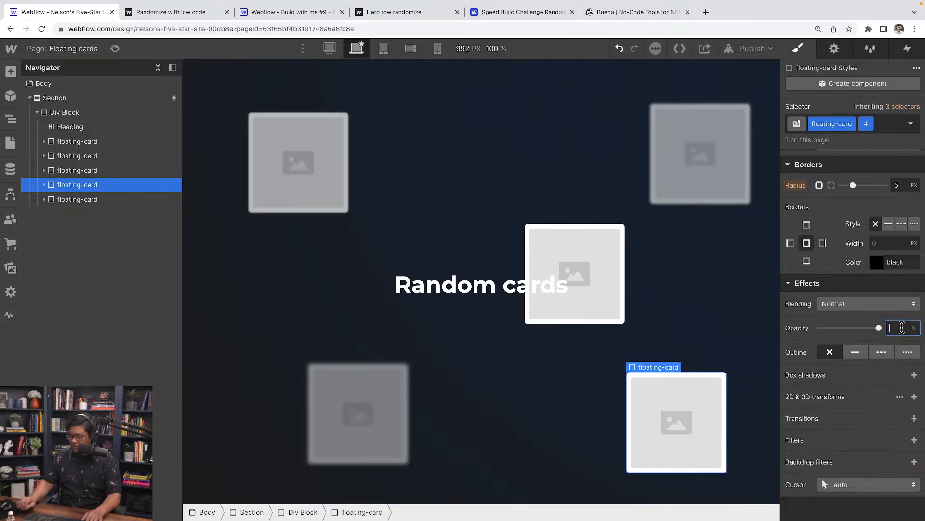
type("40")
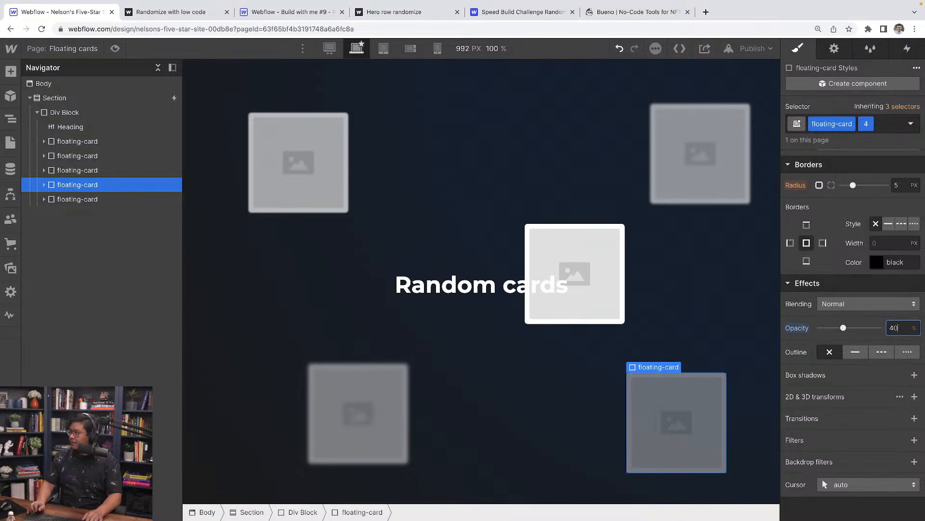
left_click(914, 439)
left_click(887, 501)
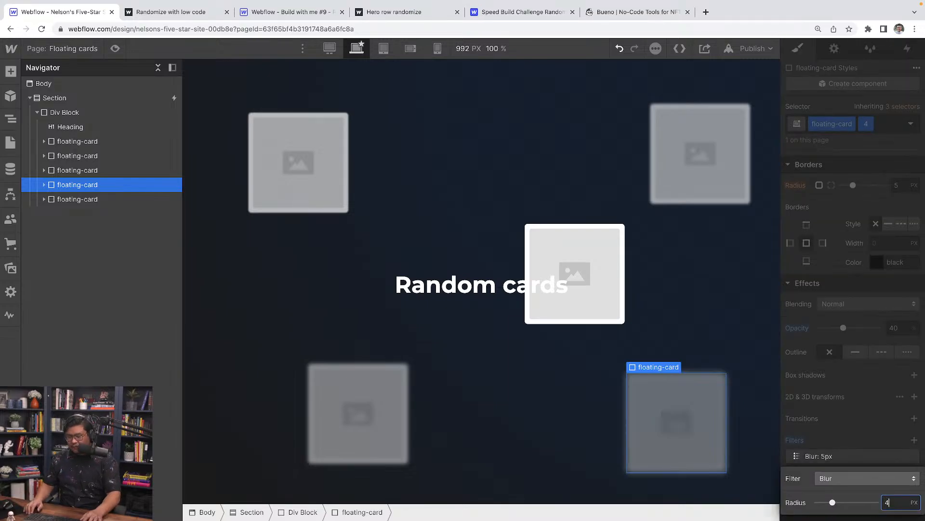
type("4")
Set the fifth card to 30% opacity with a 5px blur, then preview the page.
left_click(114, 199)
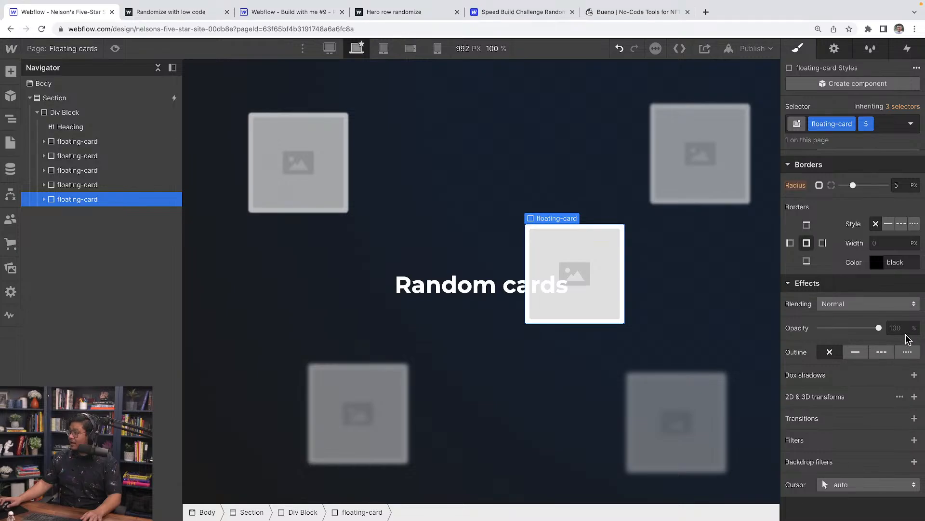
type("30")
key("Return")
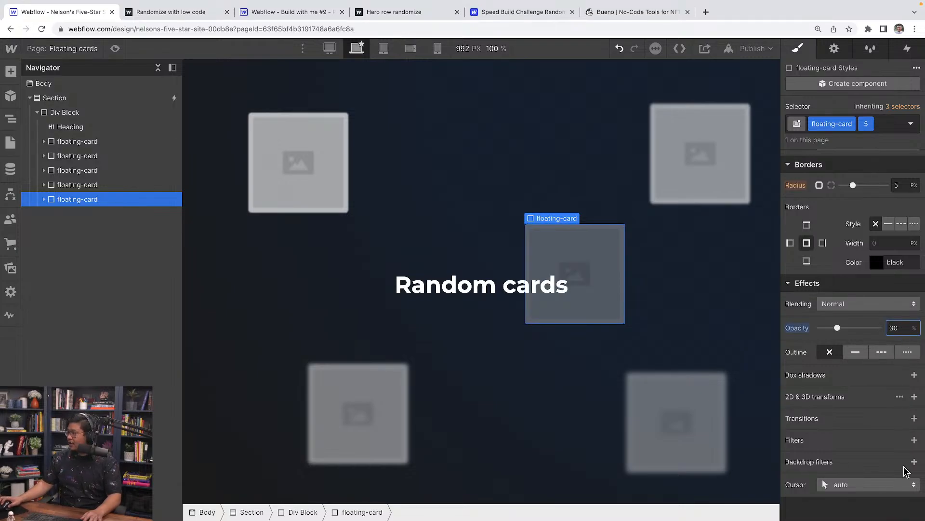
left_click(914, 440)
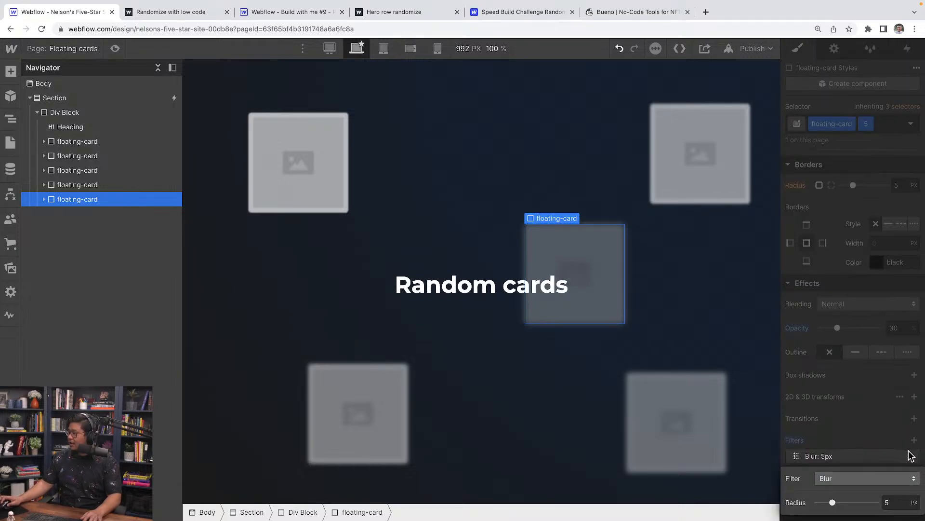
left_click(864, 418)
left_click(115, 48)
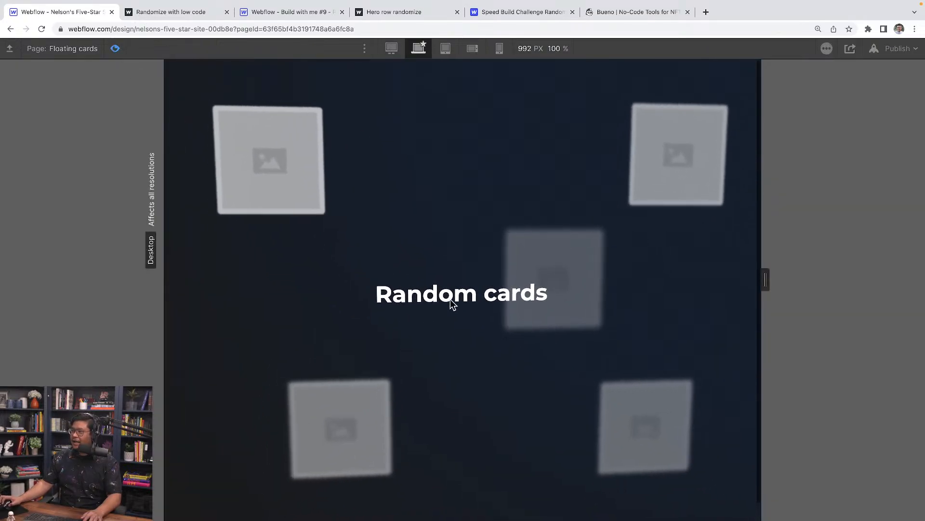
Give the first floating card a 3D move transform of Z -30 px.
left_click(115, 49)
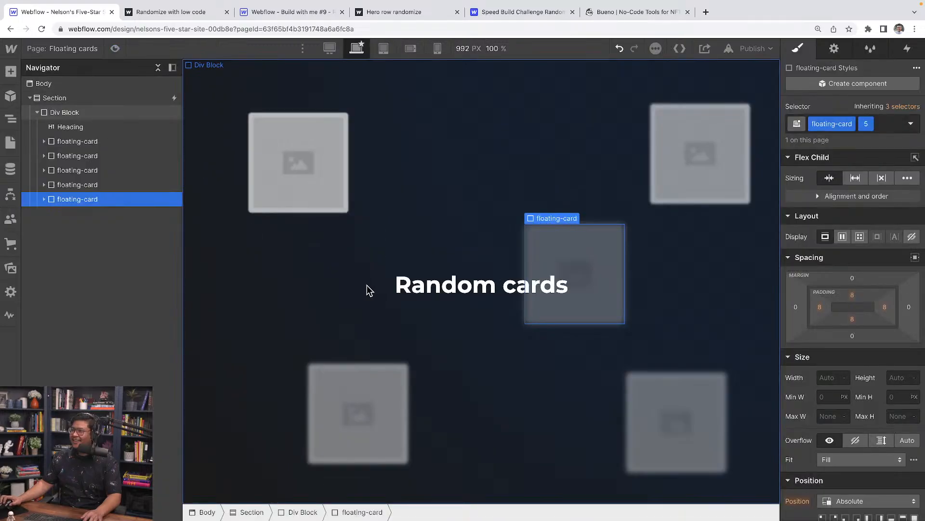
left_click(89, 142)
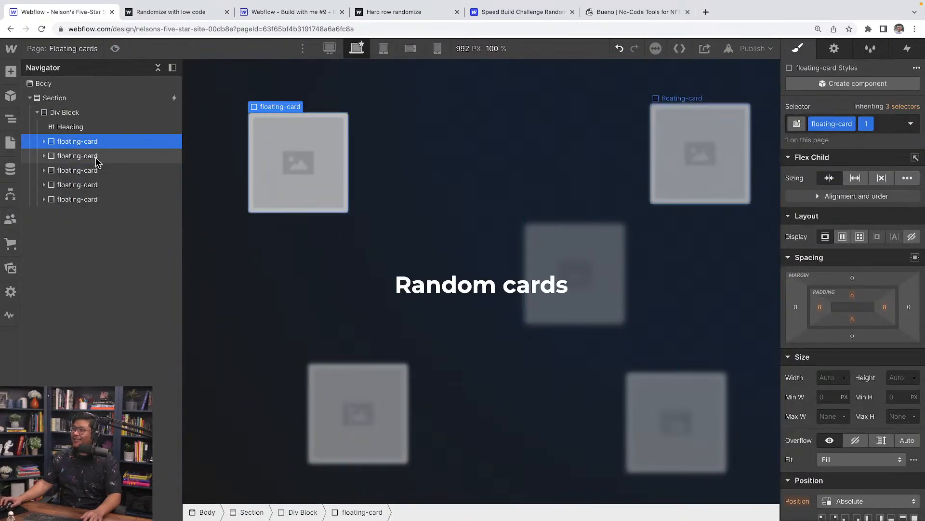
scroll(872, 427, "down", 10)
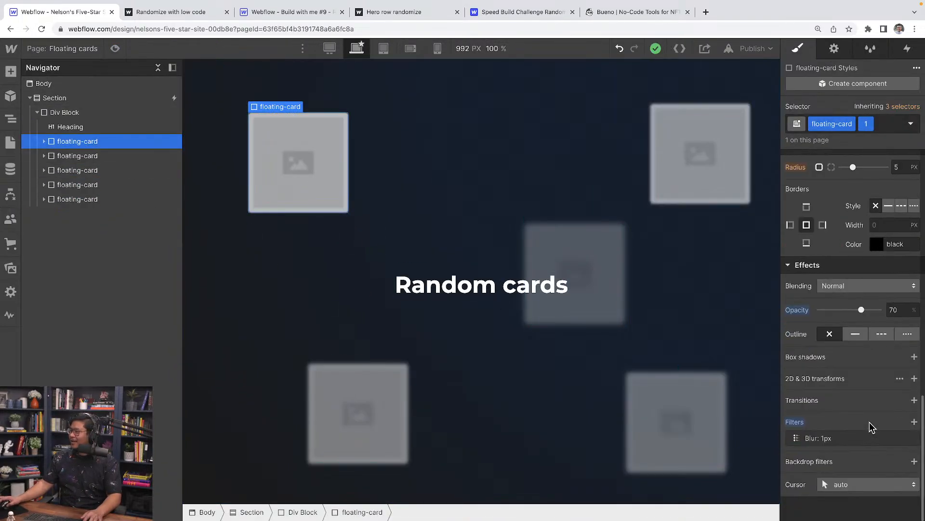
scroll(872, 427, "up", 5)
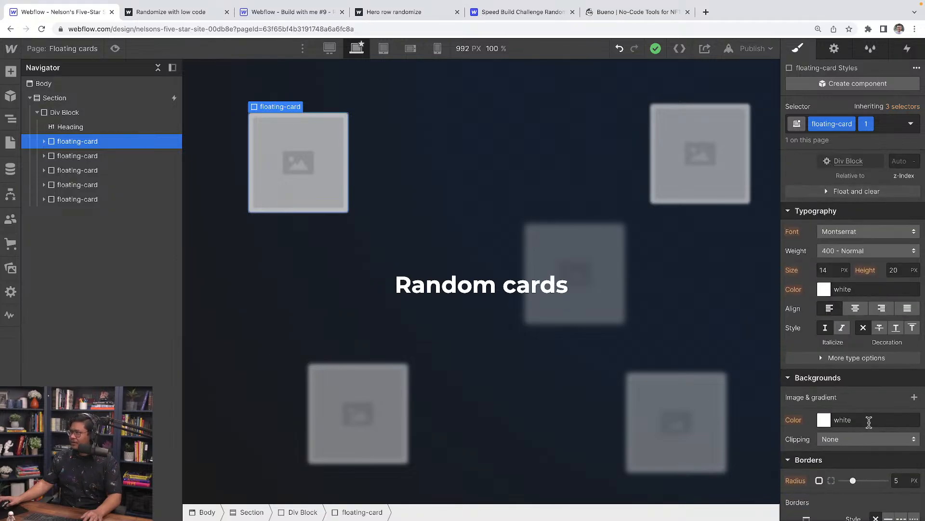
scroll(870, 424, "down", 5)
left_click(914, 378)
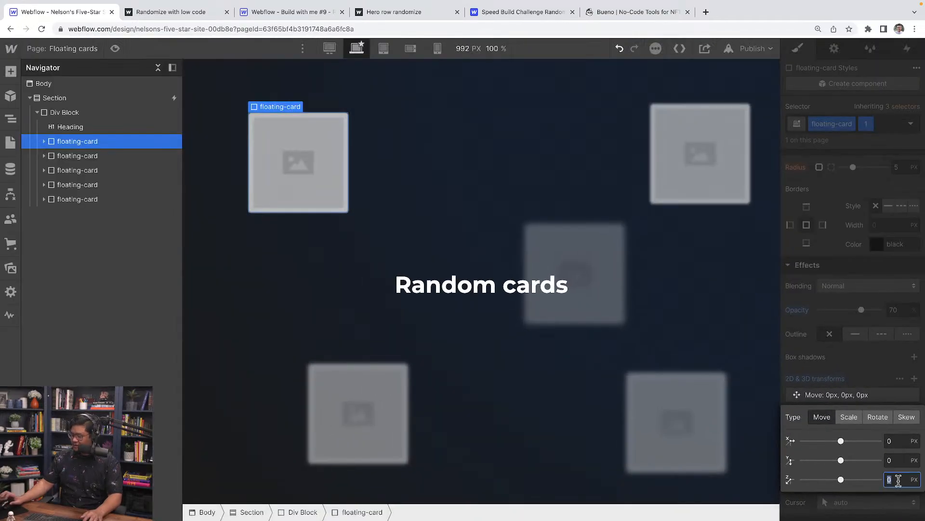
type("-")
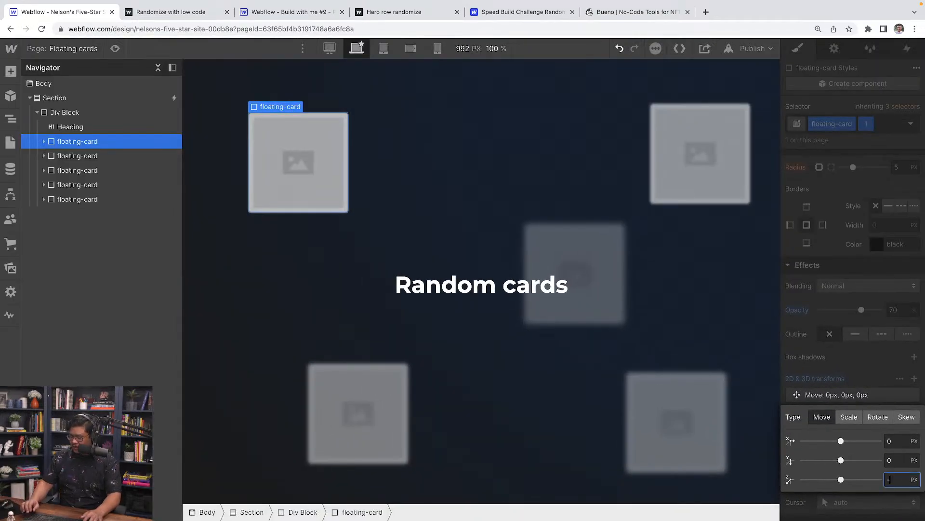
type("30")
key("Return")
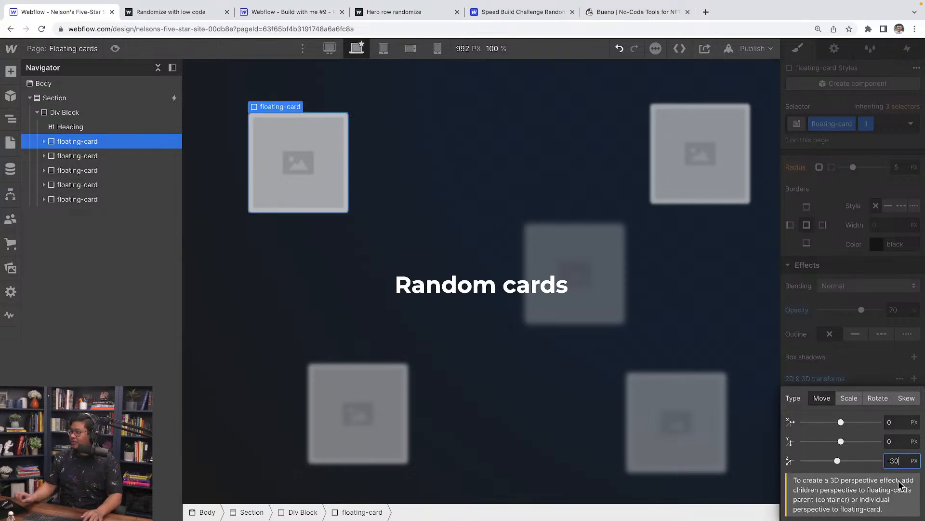
left_click(826, 372)
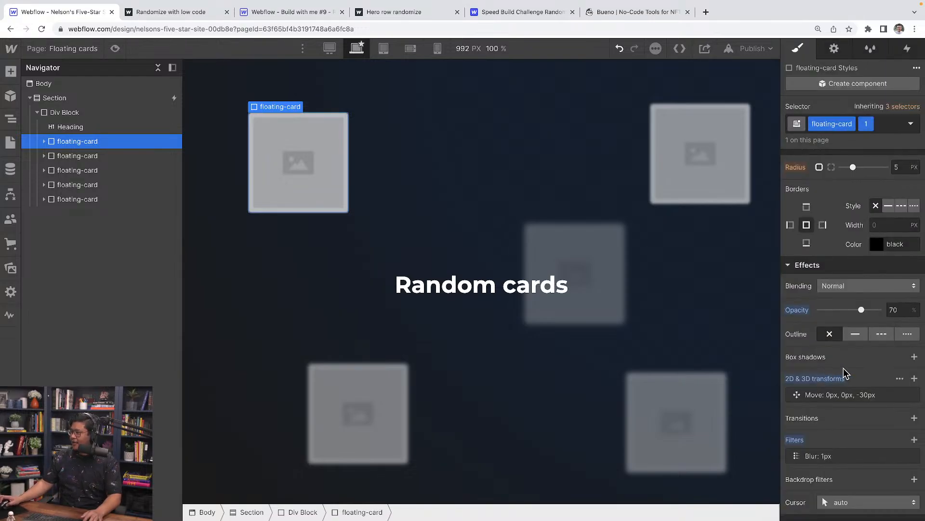
Set the cards' Div Block children perspective to 1000.
left_click(72, 113)
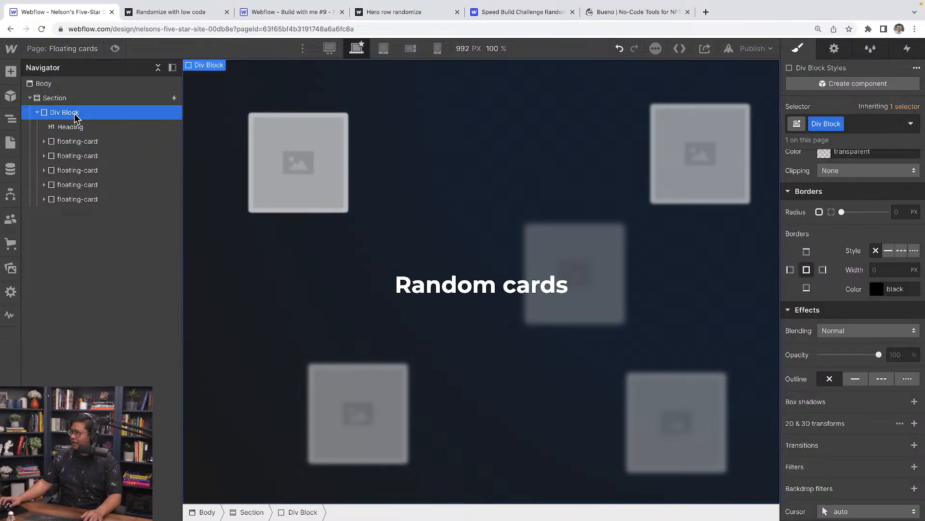
left_click(899, 423)
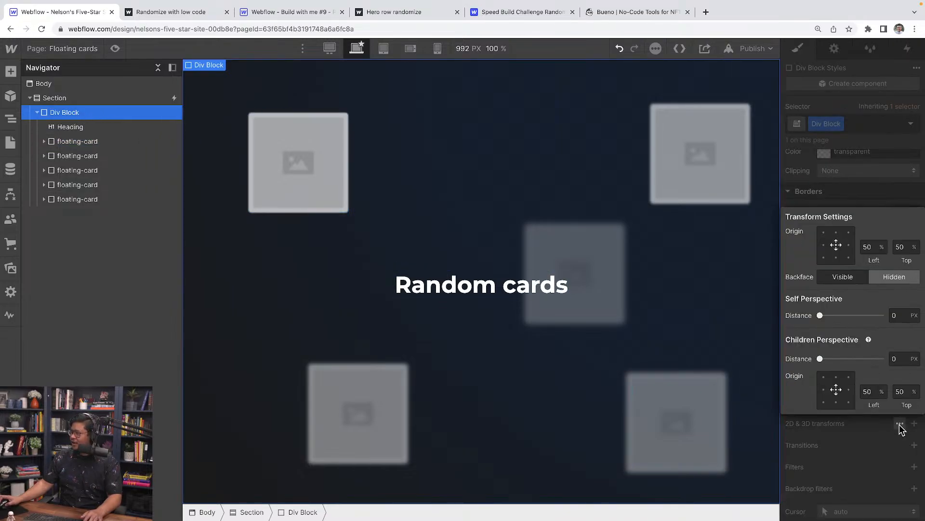
left_click(899, 359)
type("1000")
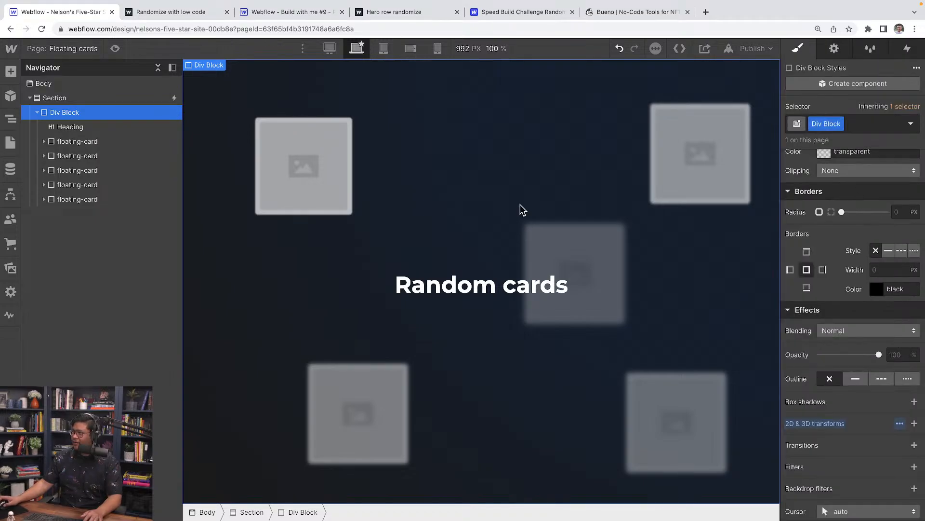
Readjust the first card's Z move back to -30 px.
left_click(112, 142)
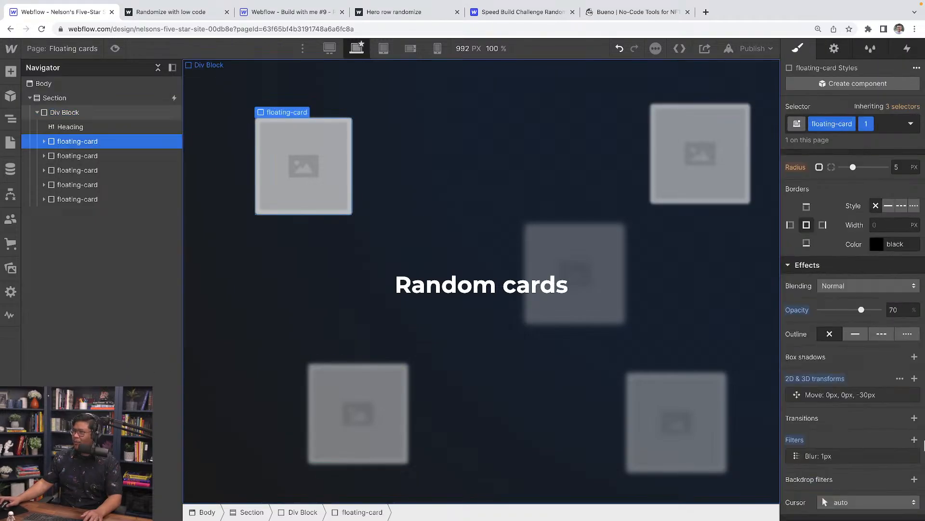
left_click(822, 400)
left_click_drag(839, 324, 808, 324)
left_click(896, 324)
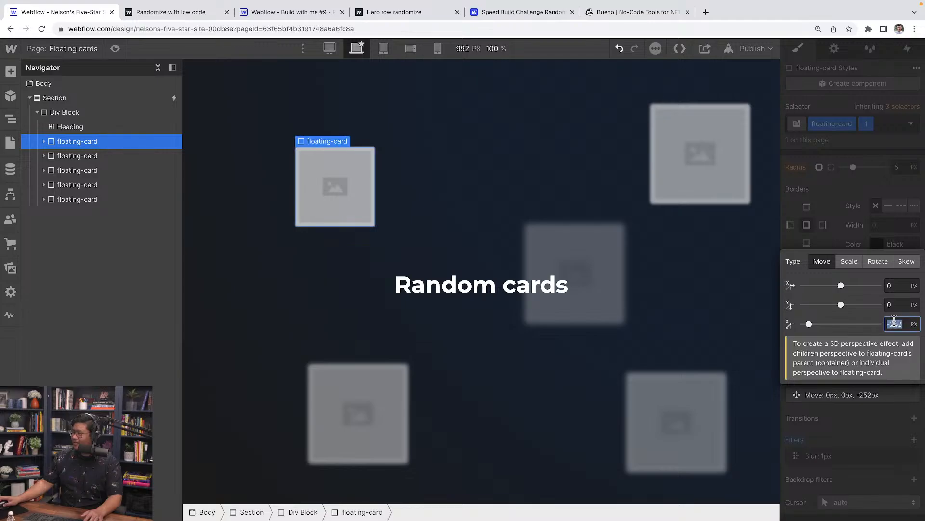
type("-30")
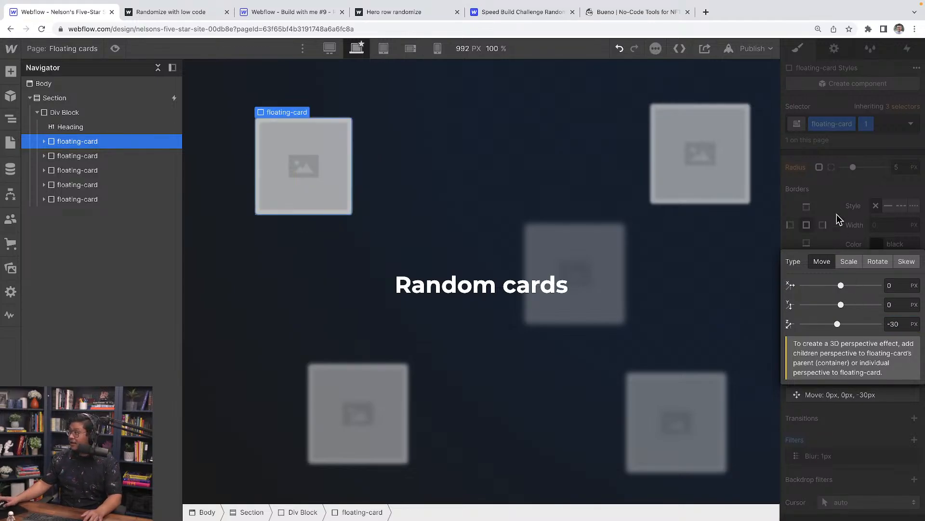
left_click(837, 214)
Add Z move transforms to the second card and to the third card at -90 px.
left_click(134, 159)
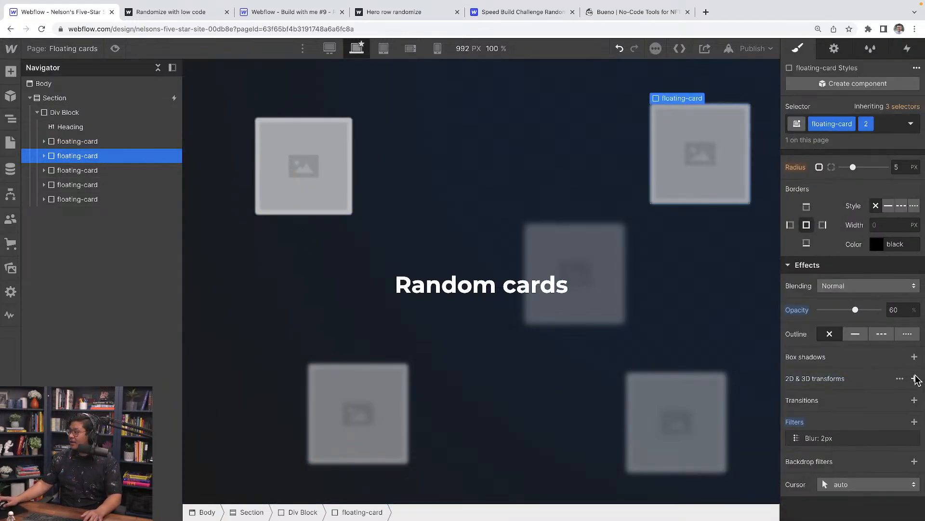
left_click(911, 393)
type("-60")
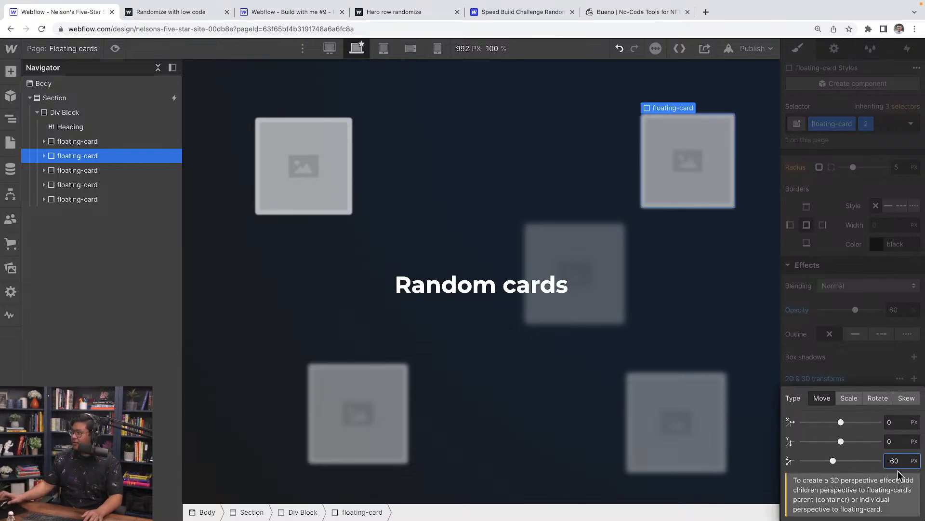
left_click(75, 170)
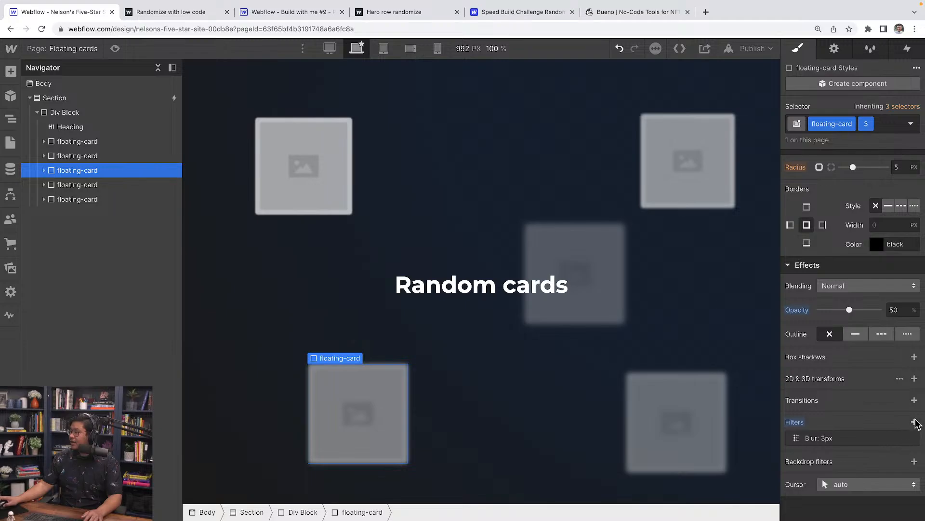
left_click(915, 379)
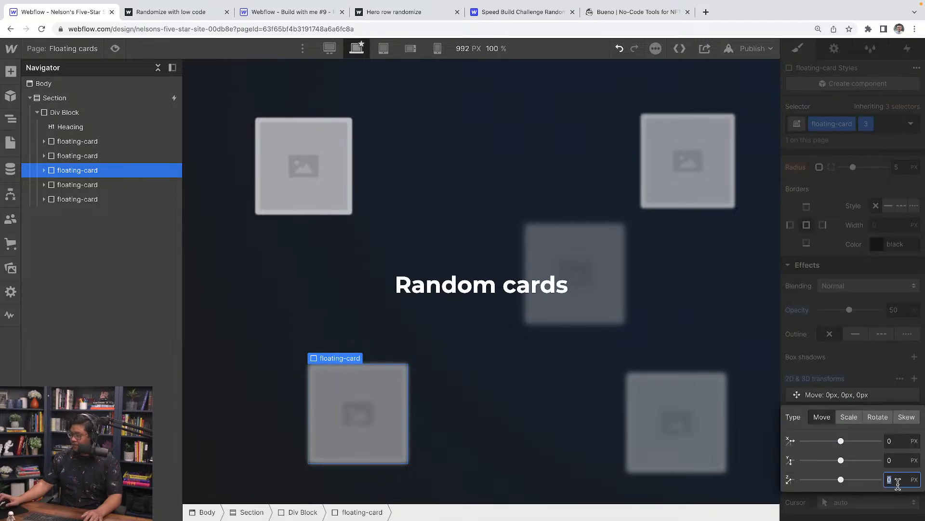
type("-90")
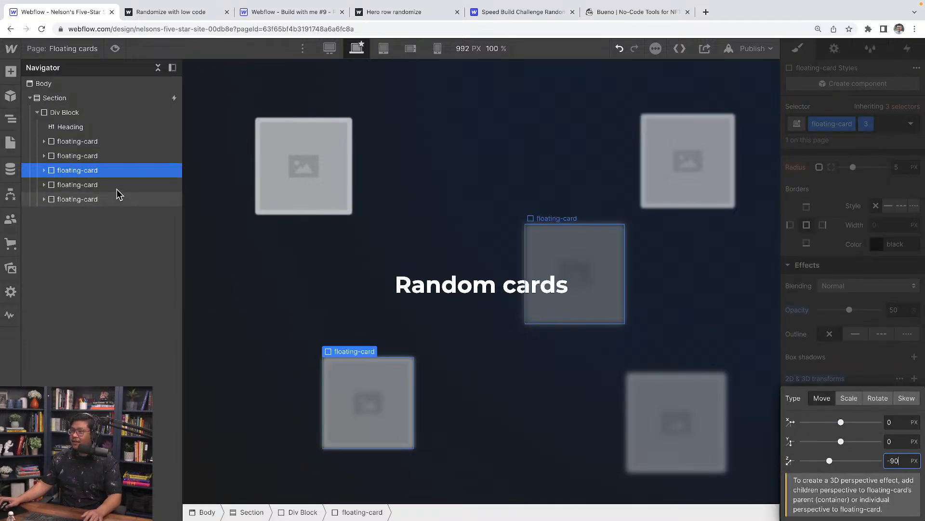
Push the fourth and fifth cards to Z -120 and -150 px, then preview the tilt.
left_click(117, 188)
left_click(914, 379)
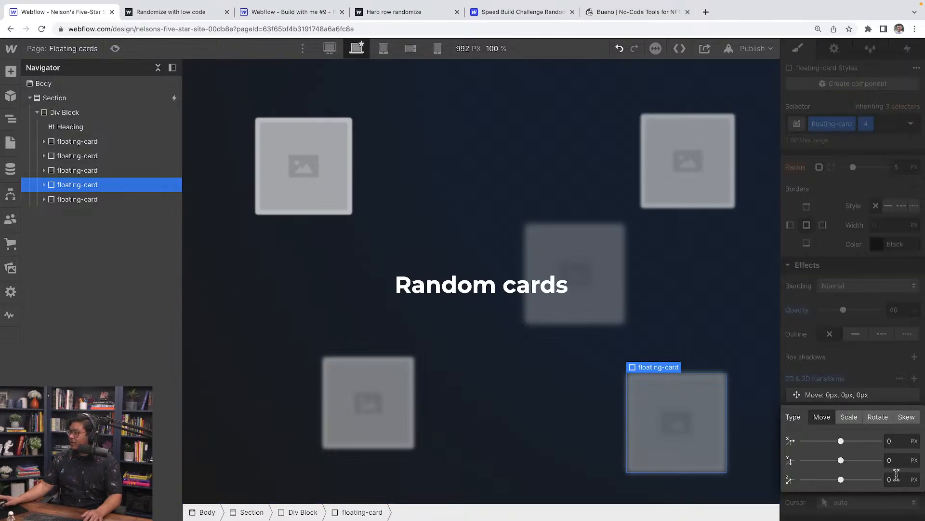
type("-120")
key("Return")
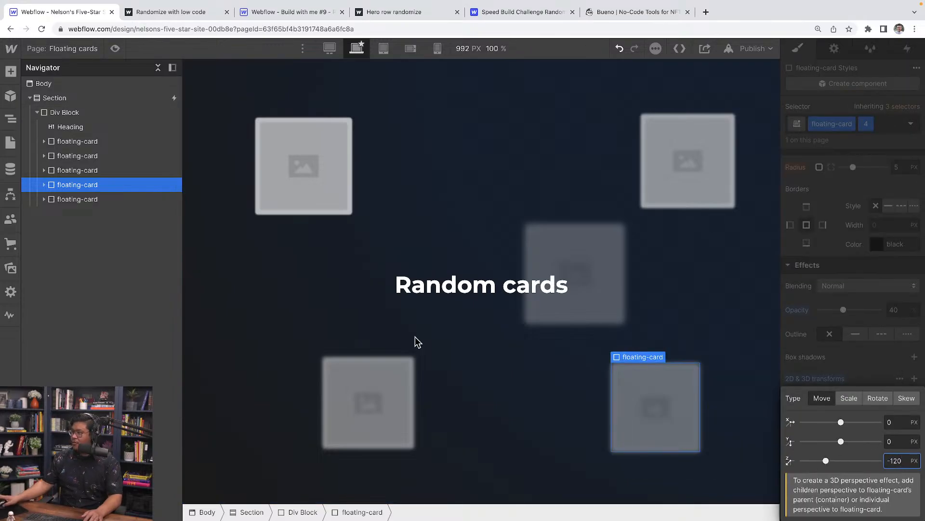
left_click(97, 199)
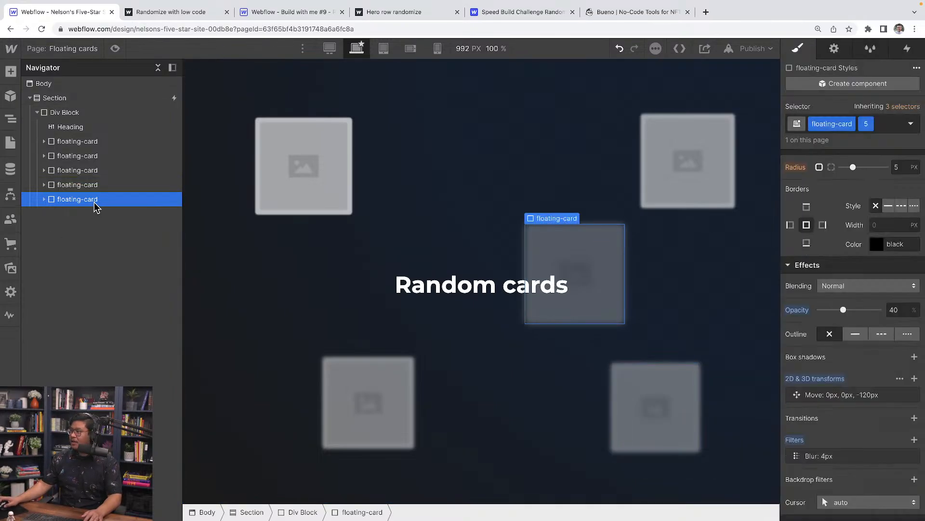
left_click(915, 379)
left_click(896, 479)
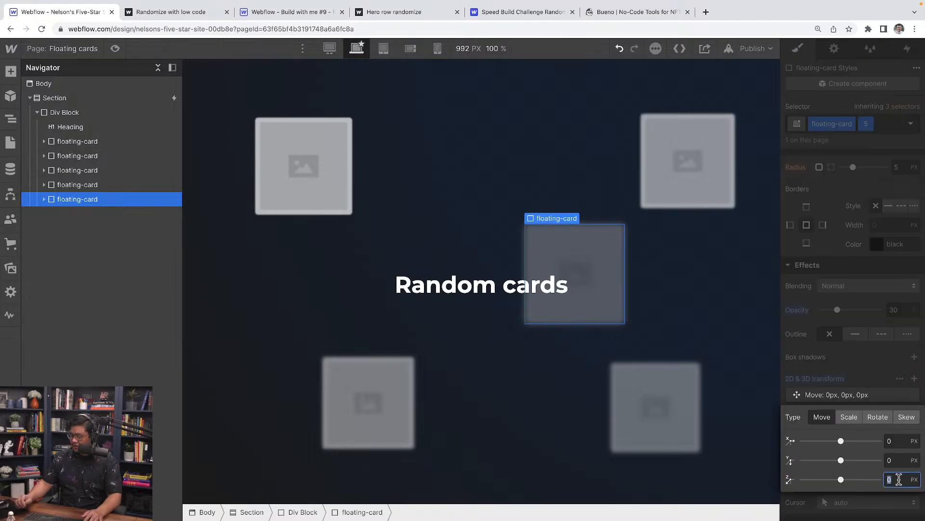
type("-150")
key("Return")
left_click(859, 371)
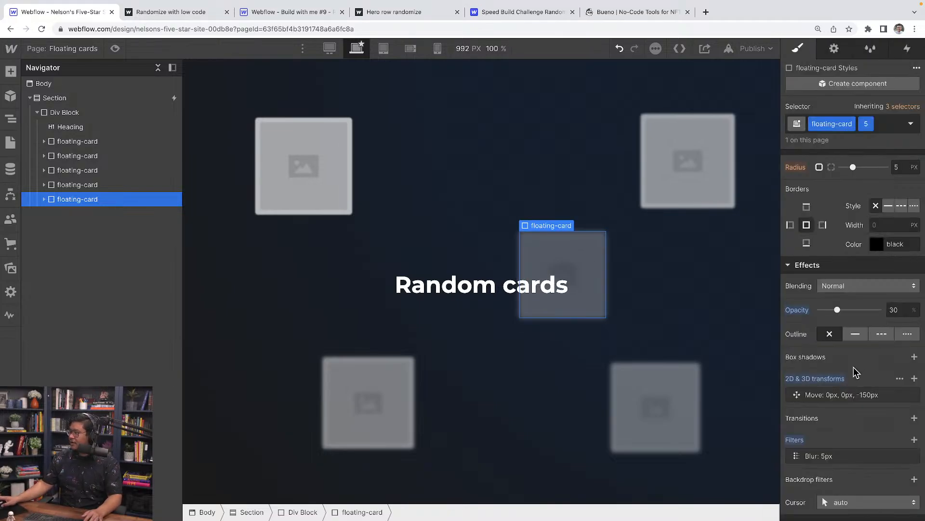
left_click(115, 48)
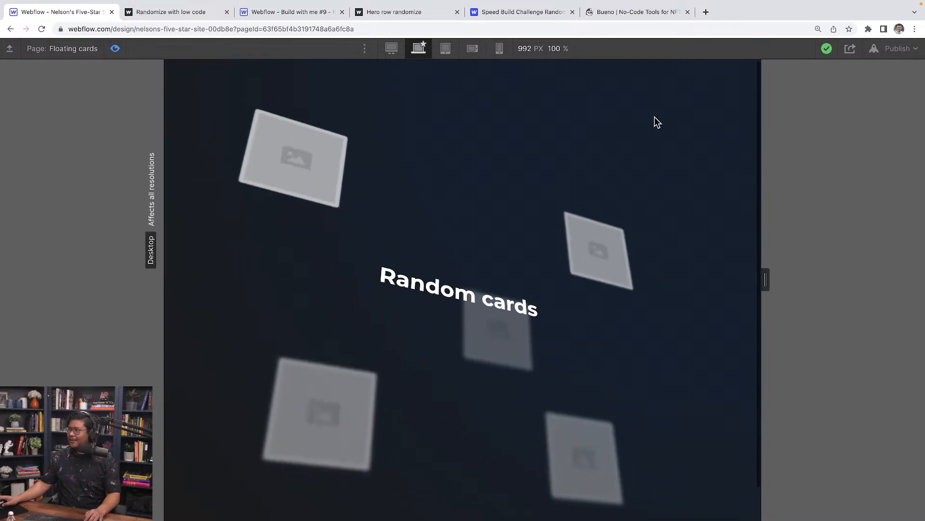
left_click(114, 49)
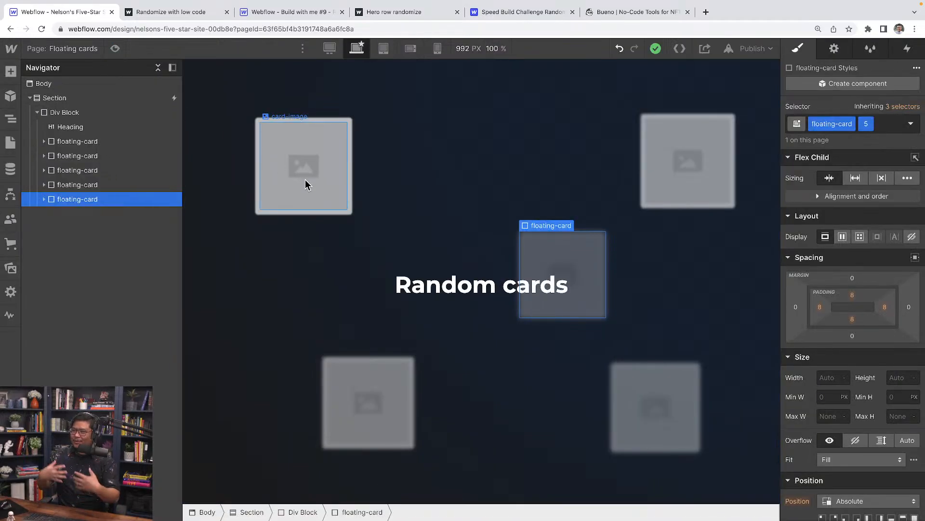
Copy the Collection List Wrapper from the Randomize with low code page into the Floating cards body.
left_click(87, 51)
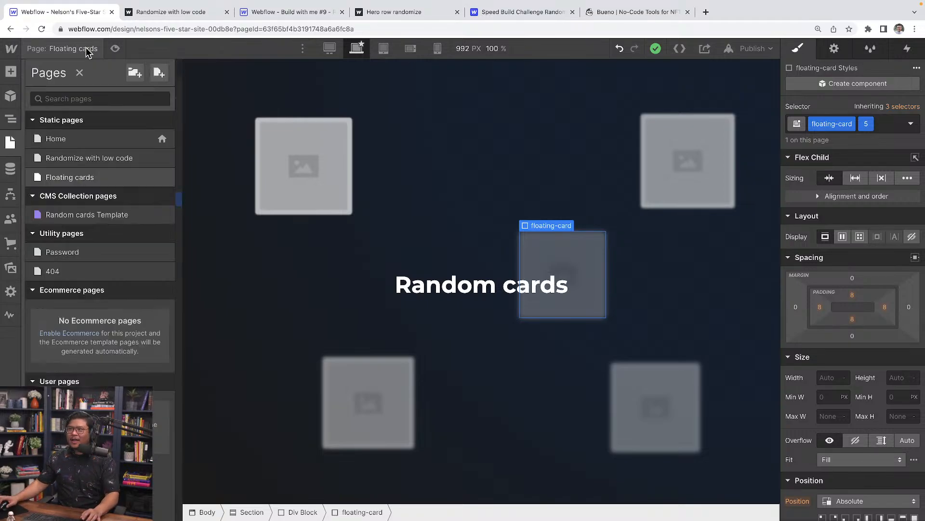
left_click(111, 156)
left_click(364, 221)
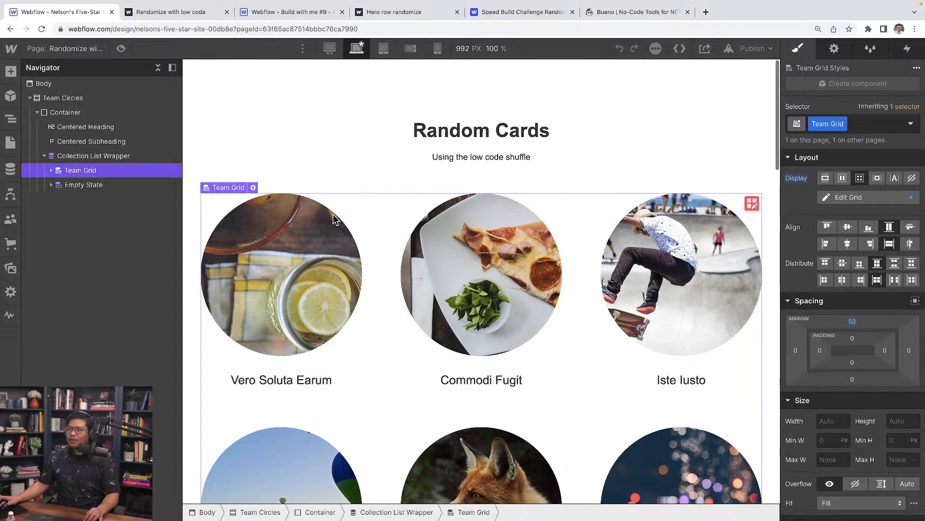
left_click(92, 160)
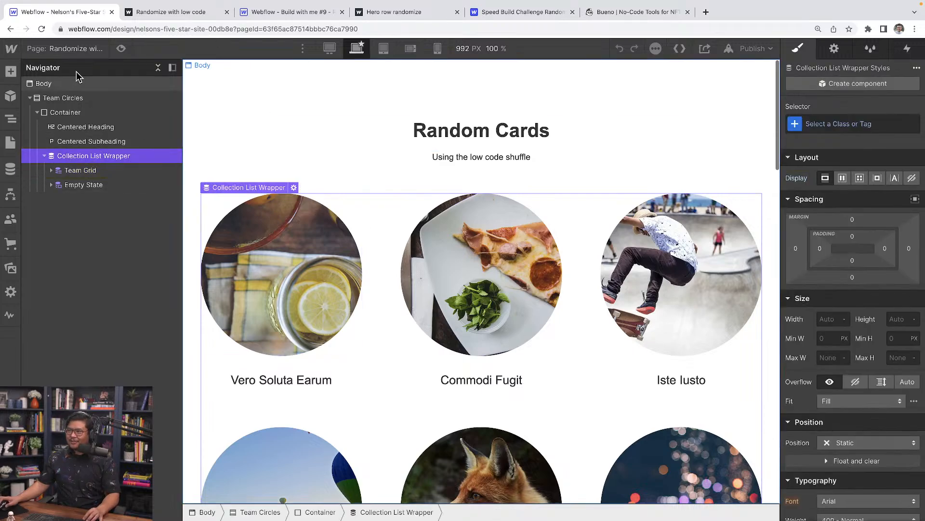
left_click(73, 48)
left_click(105, 184)
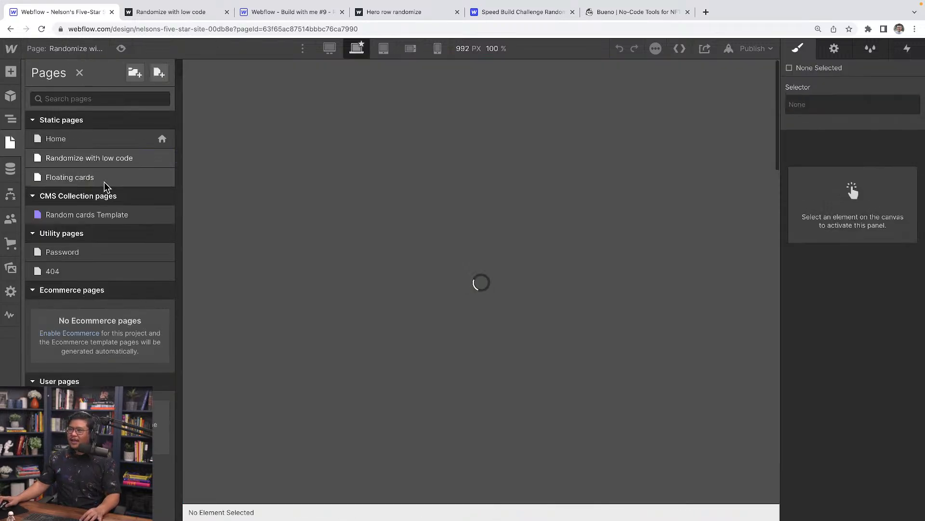
left_click(80, 85)
key("ctrl+v")
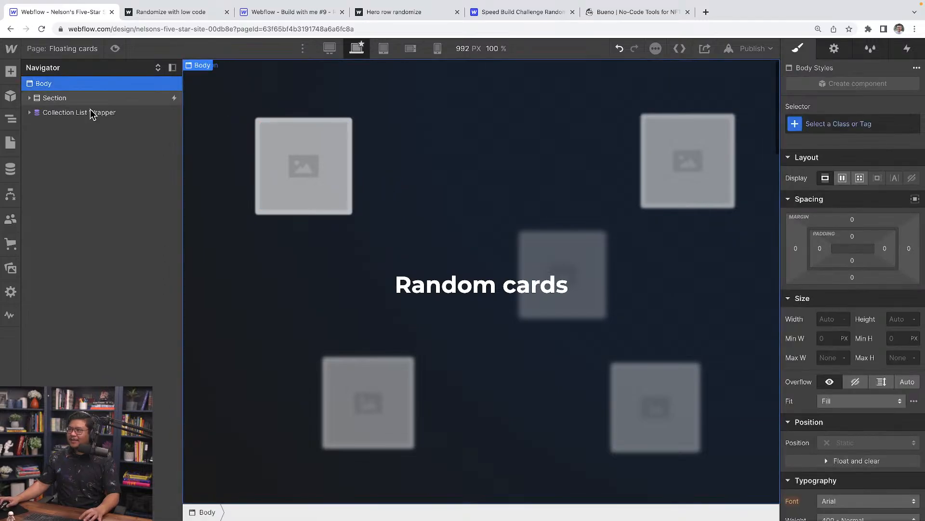
Move the Team Member Image above the Team Card and delete the Team Card.
scroll(374, 292, "down", 6)
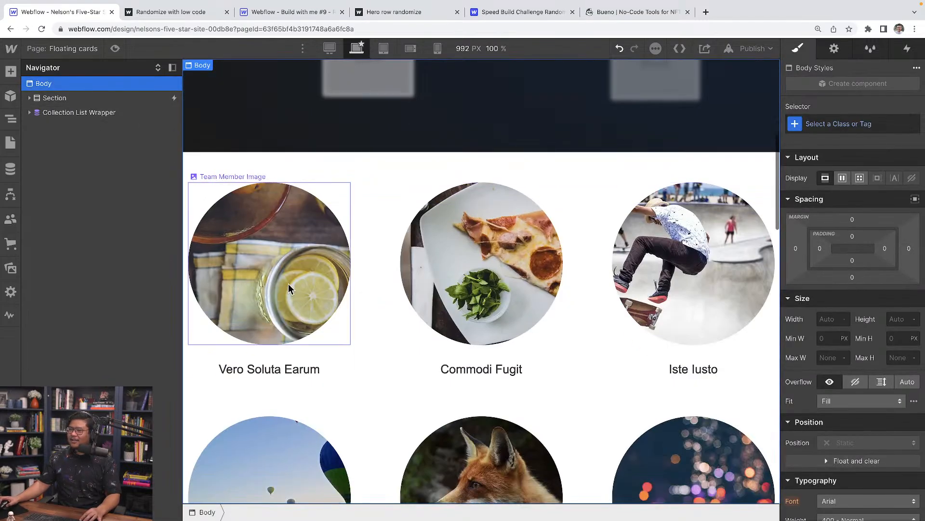
left_click(250, 230)
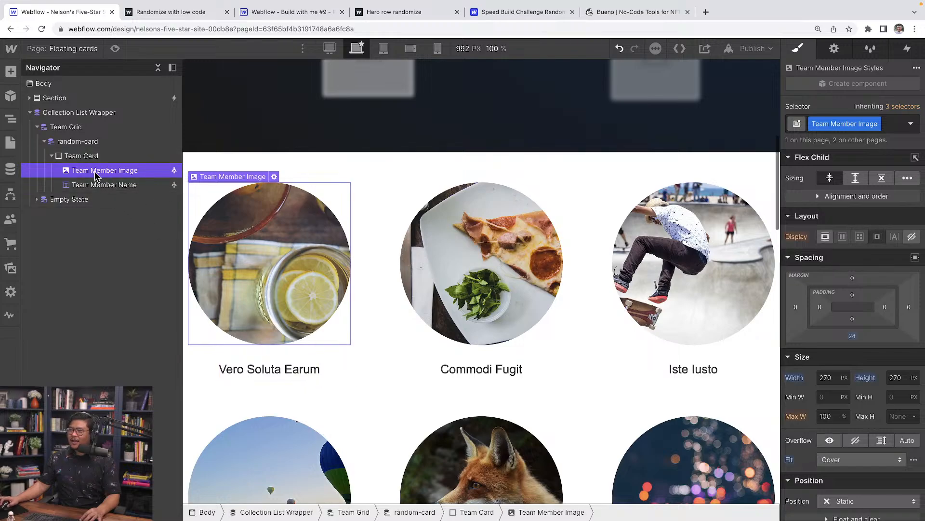
left_click_drag(95, 174, 94, 162)
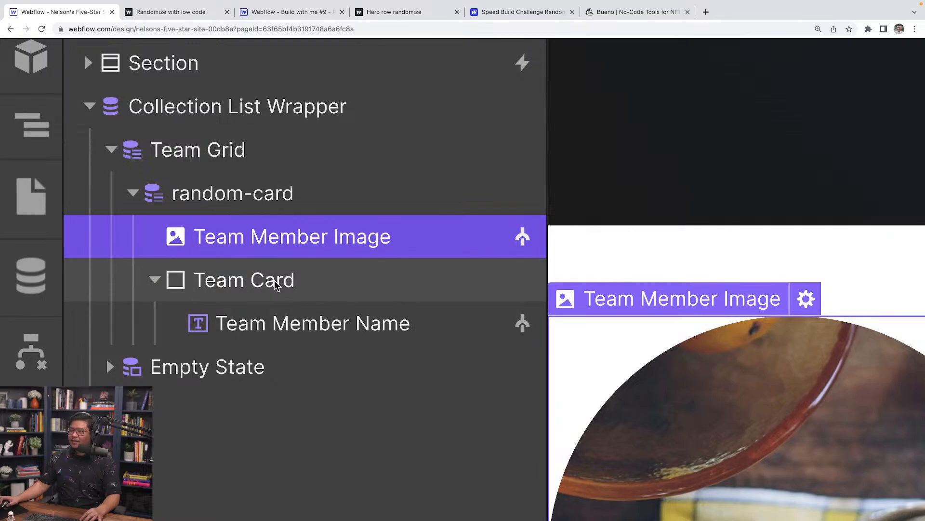
left_click(92, 172)
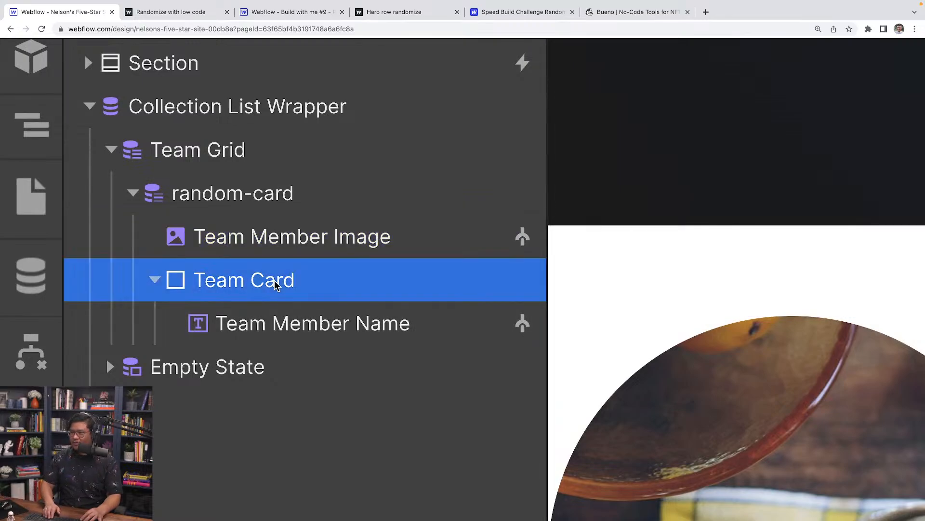
key("Delete")
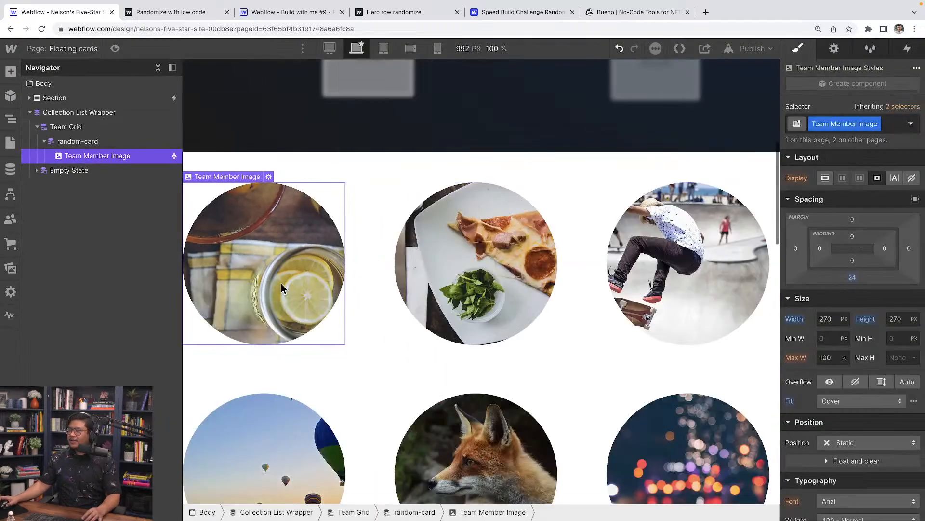
scroll(281, 283, "up", 2)
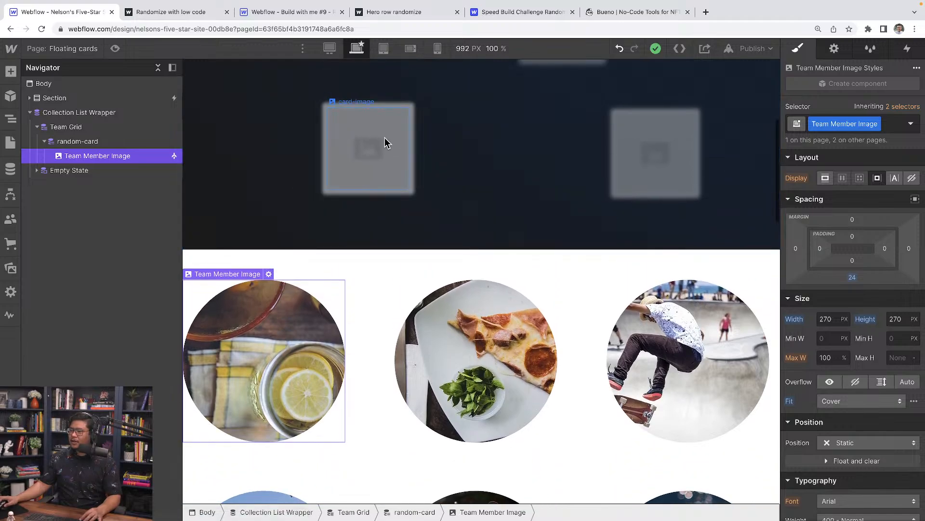
Replace the collection image's Team Member Image class with the existing card-image class.
left_click(343, 159)
left_click(267, 388)
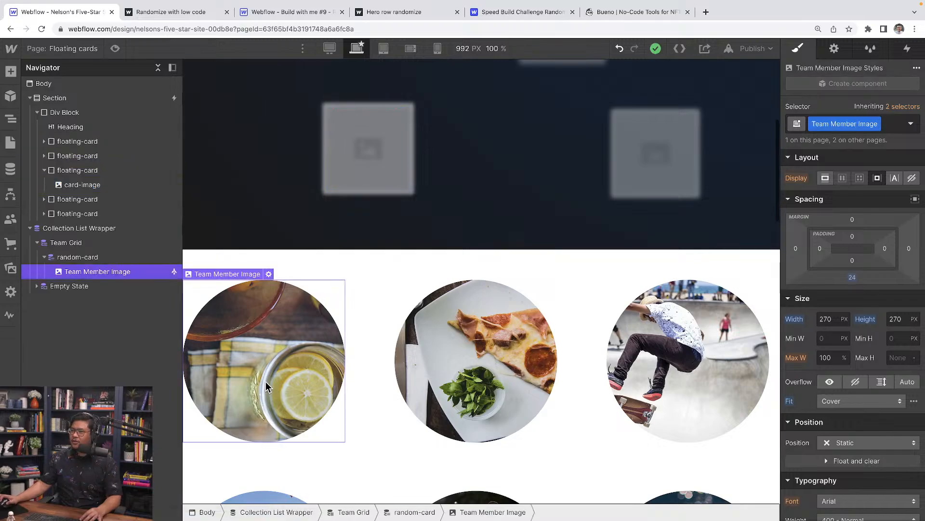
left_click(877, 124)
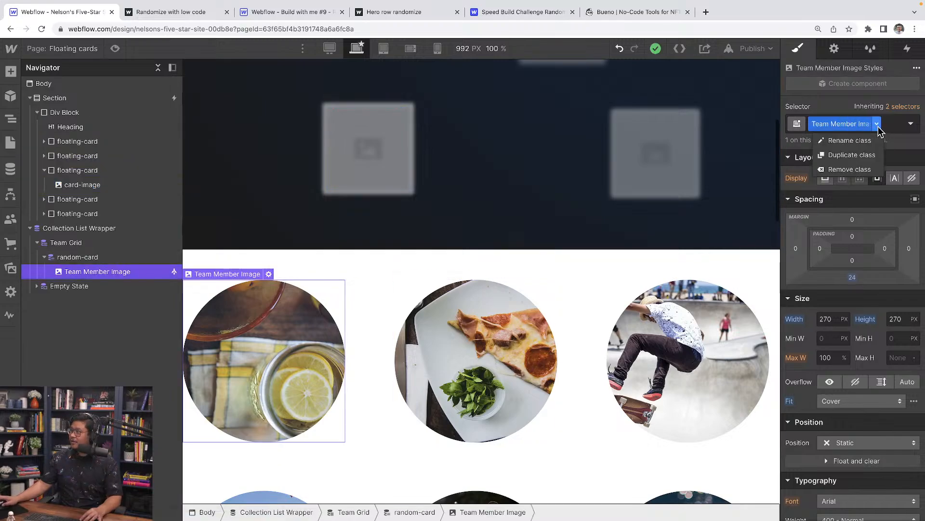
left_click(858, 166)
left_click(845, 124)
type("card-im")
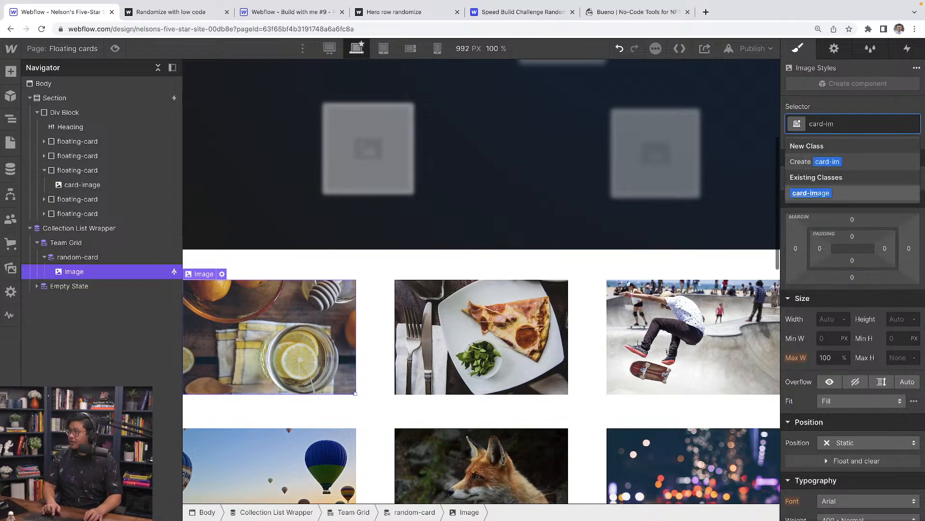
key("Return")
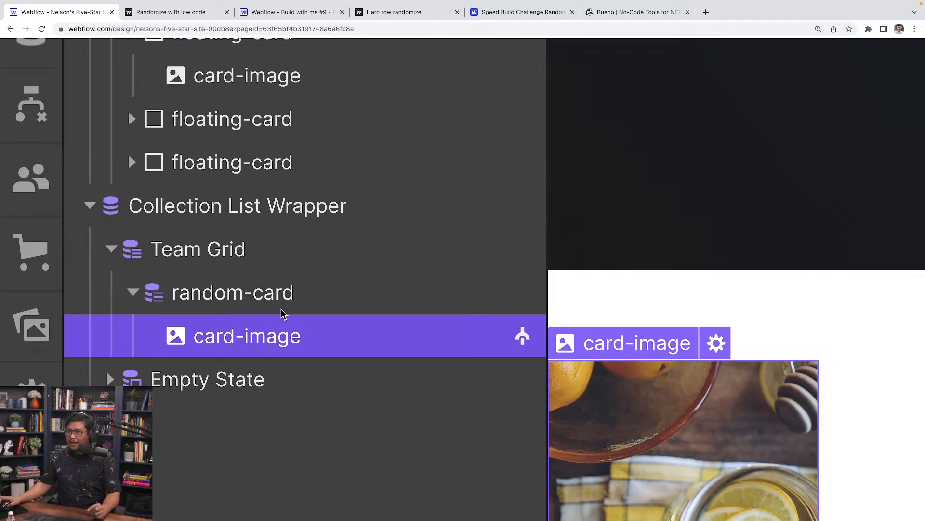
scroll(282, 313, "up", 3)
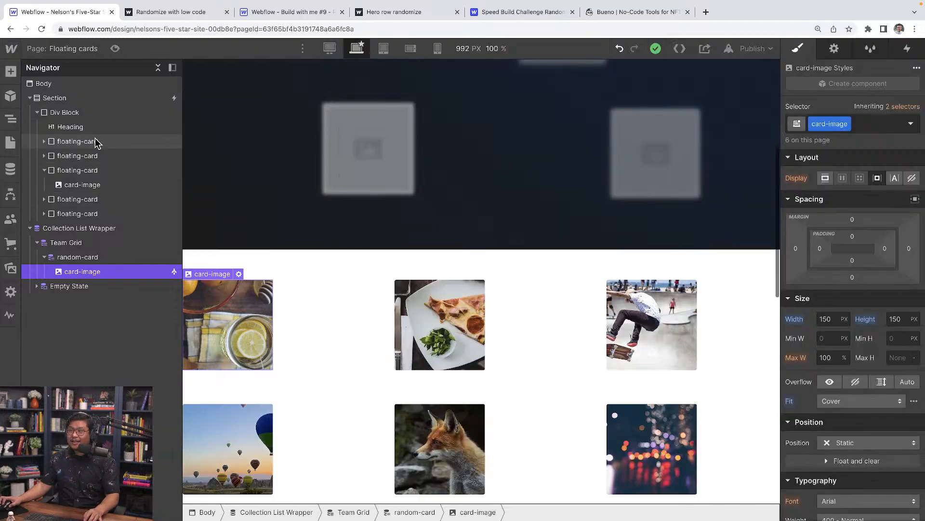
Give the first two floating cards the IDs c1 and c2.
left_click(98, 142)
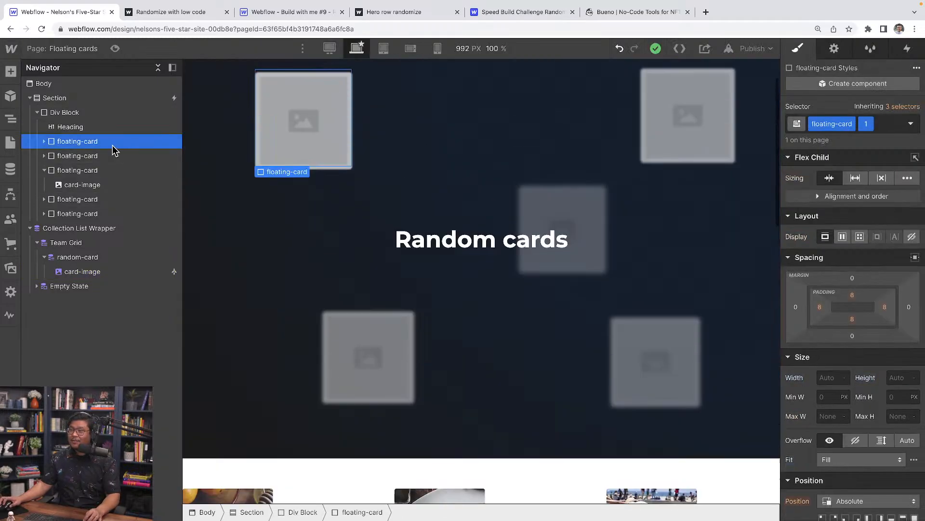
left_click(833, 50)
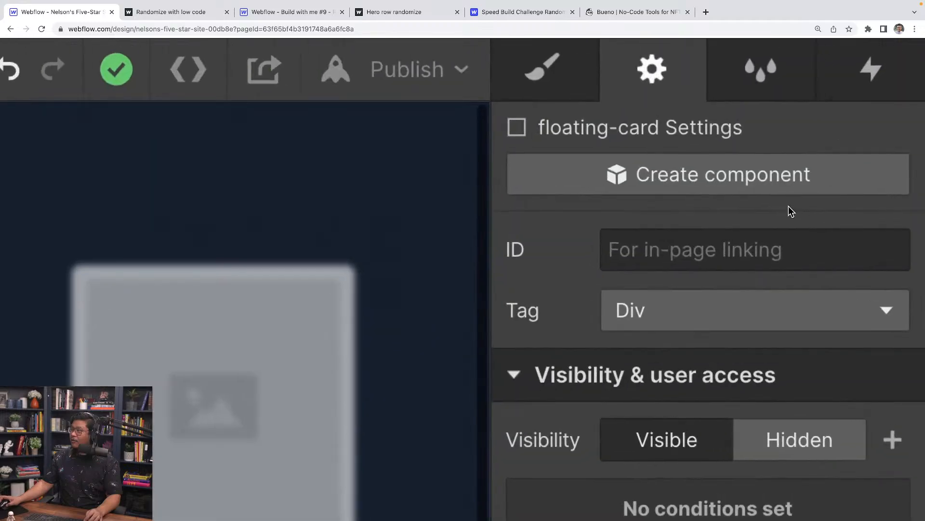
left_click(854, 108)
type("c1")
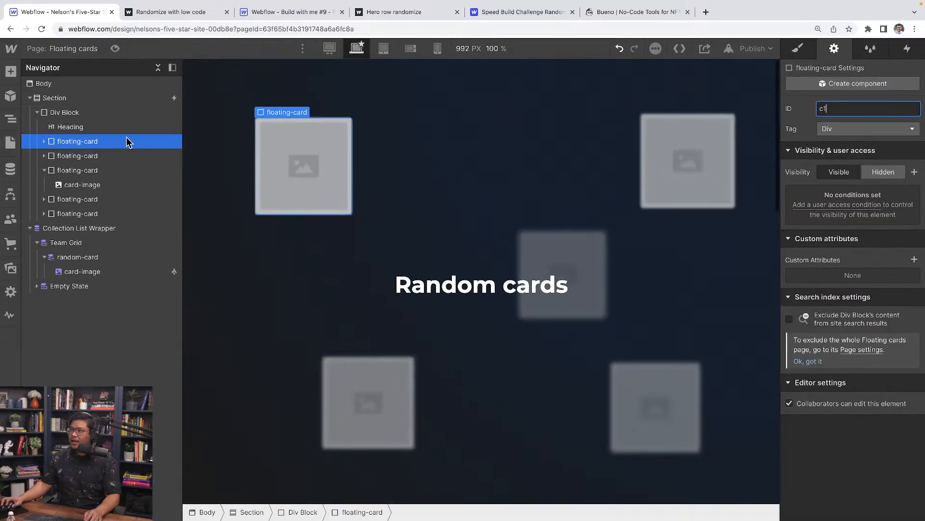
left_click(145, 156)
type("c2")
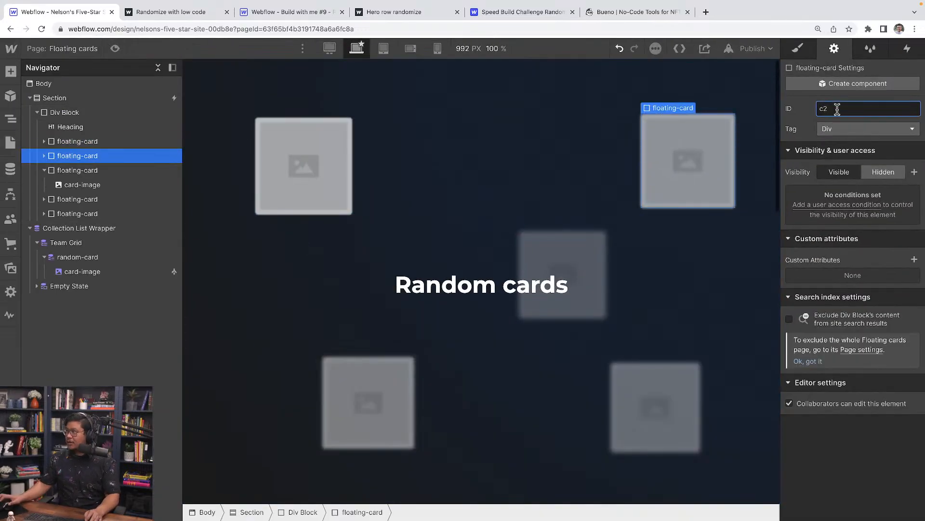
Assign the IDs c3, c4 and c5 to the remaining three floating cards.
left_click(93, 171)
left_click(843, 108)
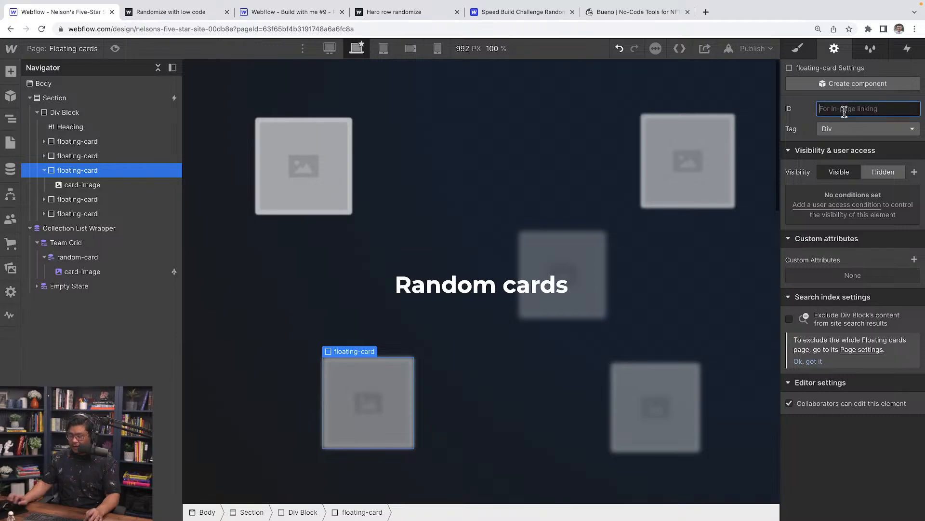
type("c3")
left_click(92, 199)
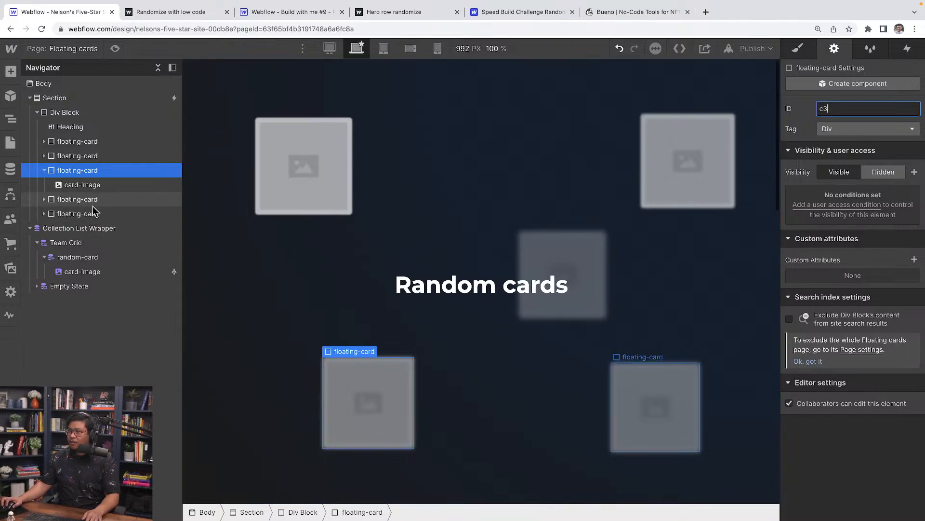
left_click(850, 109)
type("c4")
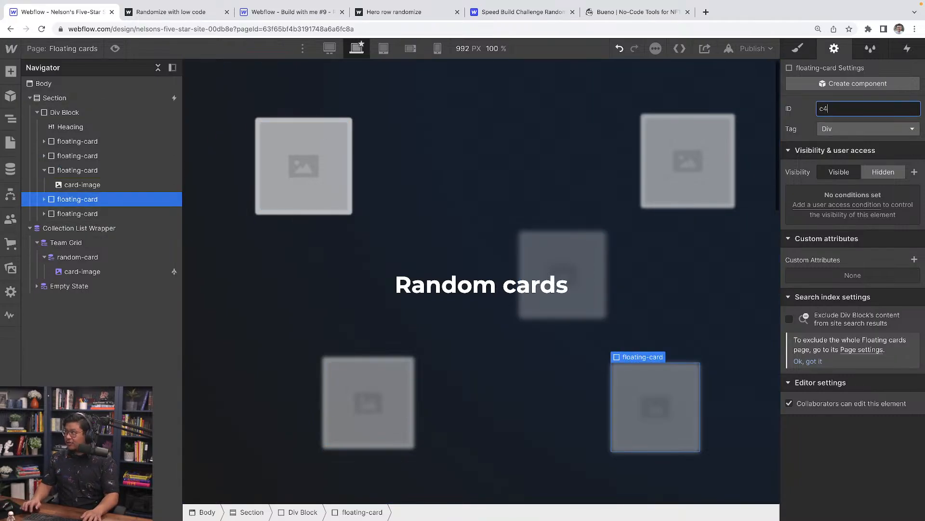
left_click(134, 213)
left_click(916, 112)
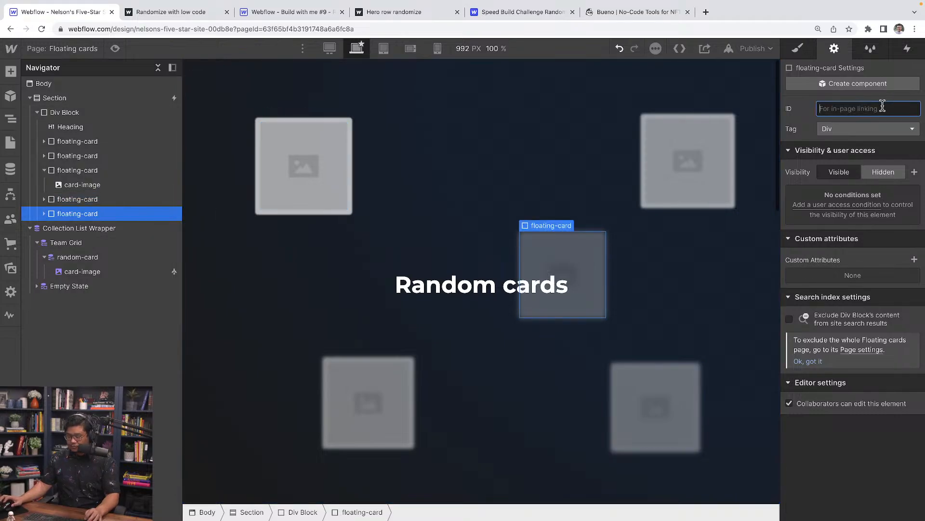
type("c5")
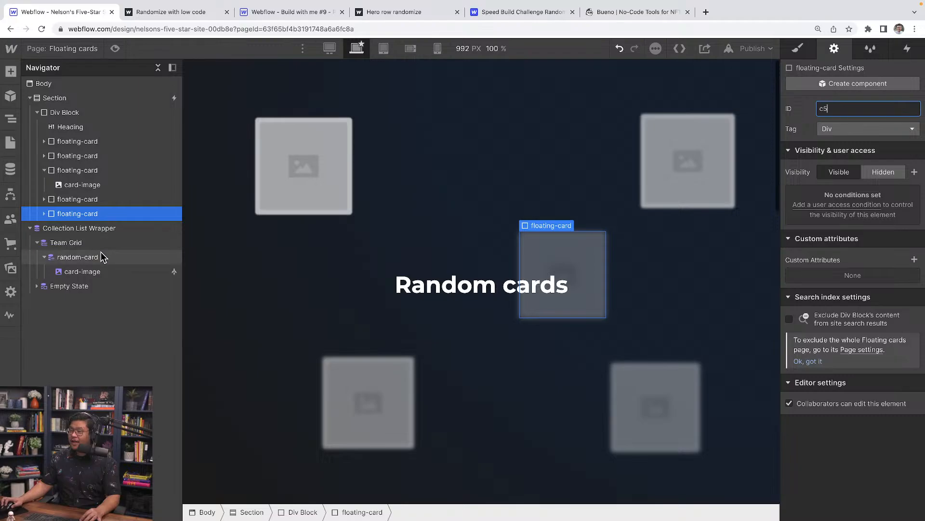
left_click(77, 256)
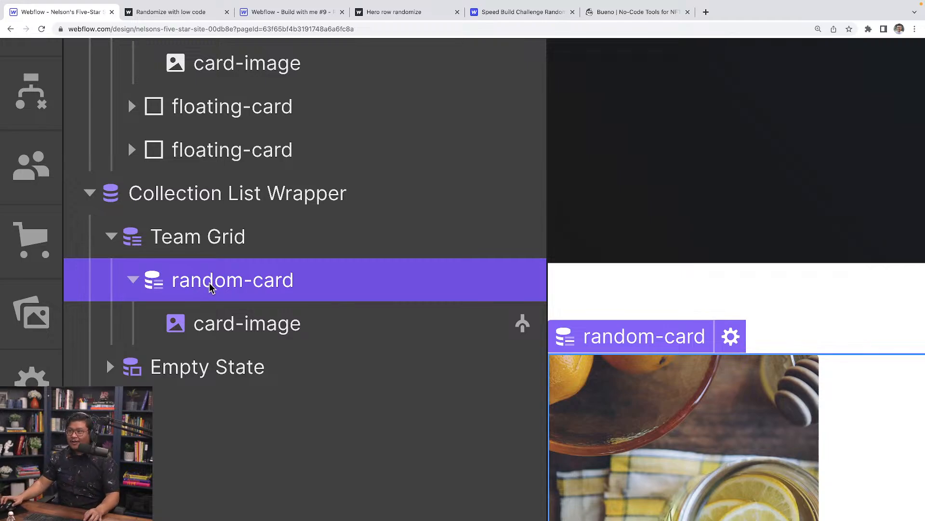
Copy the Before </body> shuffle script from the Hero row randomize page settings in Build with me #9.
key("ctrl+0")
left_click(279, 15)
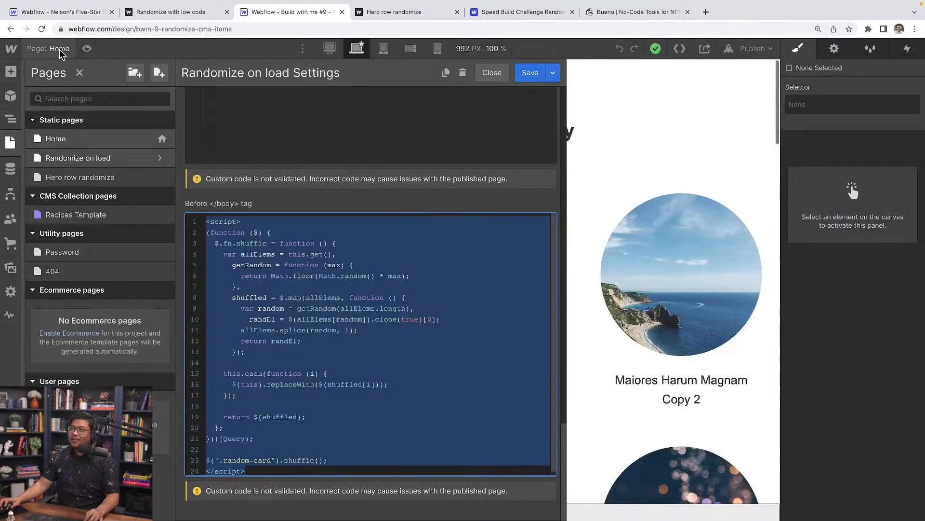
left_click(161, 178)
key("ctrl+a")
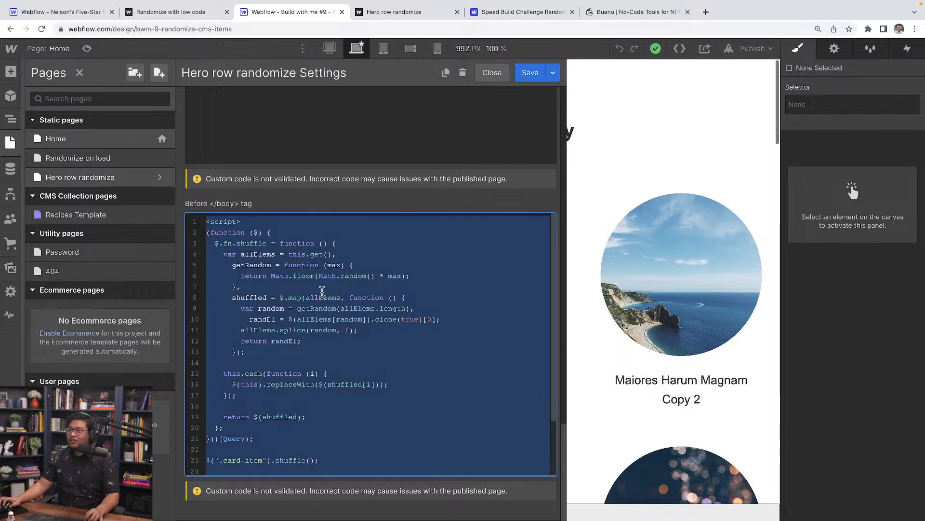
Paste the shuffle script into the Floating cards page's Before </body> code box.
left_click(72, 11)
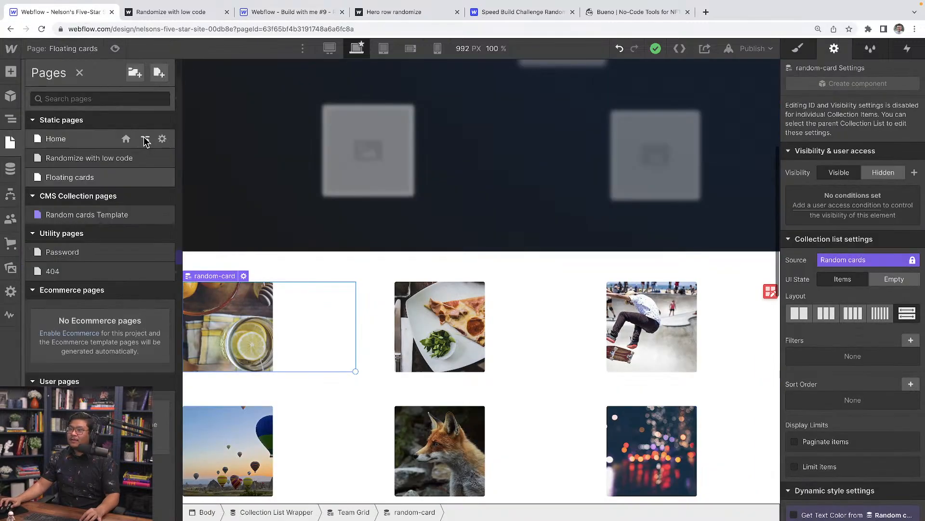
left_click(161, 177)
scroll(289, 306, "down", 15)
left_click(289, 307)
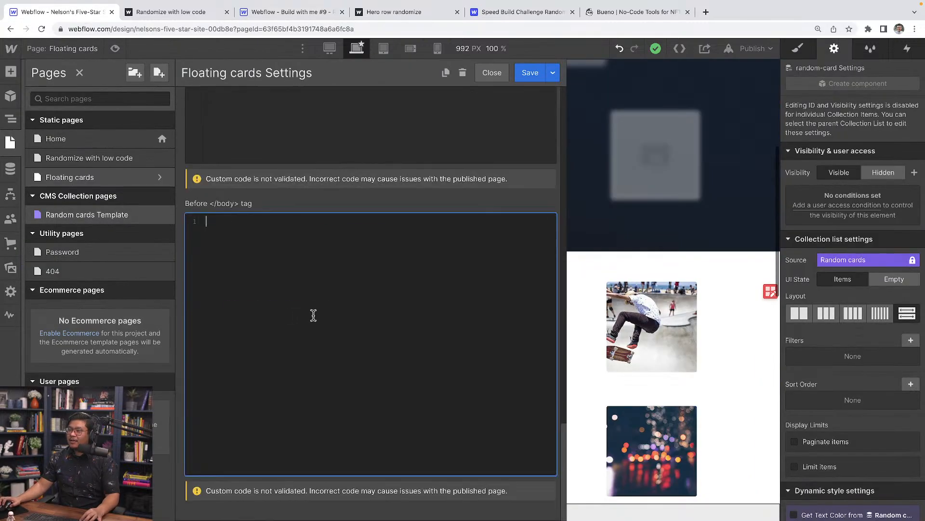
key("ctrl+v")
scroll(313, 322, "up", 5)
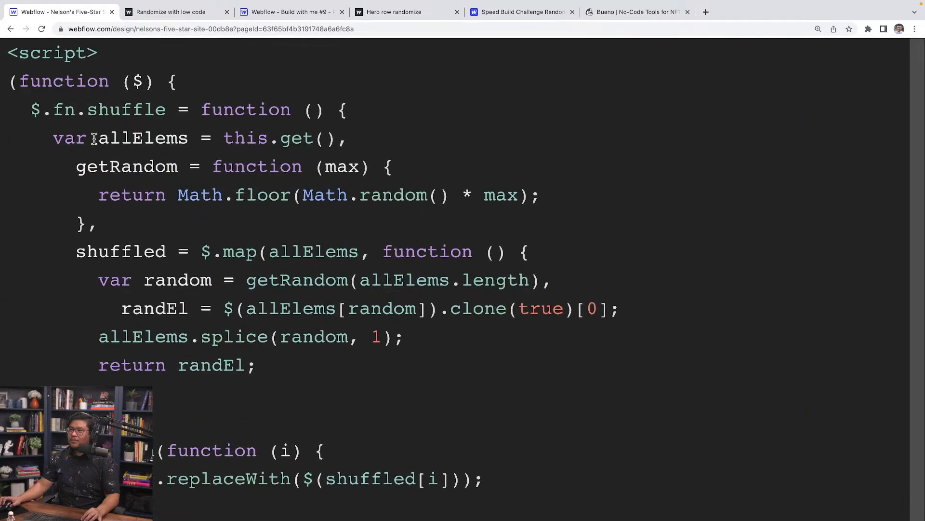
left_click_drag(18, 80, 221, 457)
left_click(176, 453)
scroll(176, 386, "up", 4)
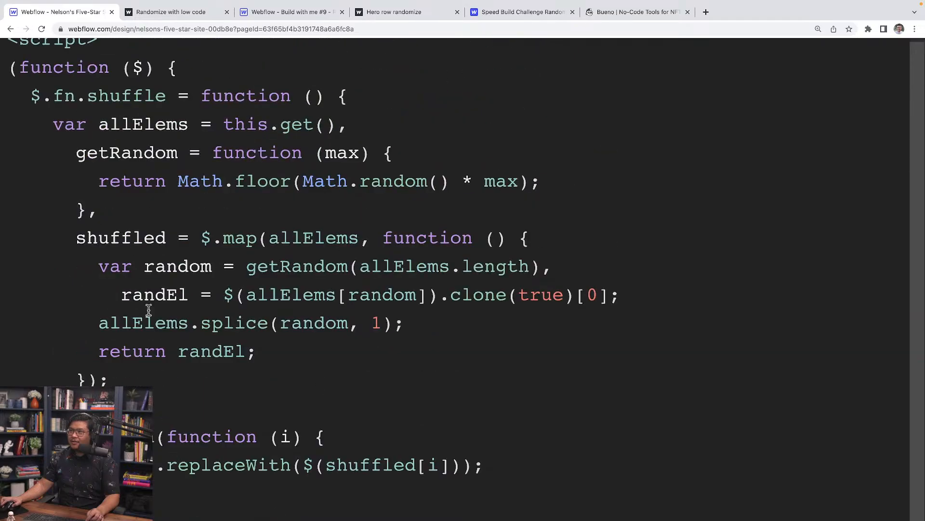
key("super+a")
scroll(226, 395, "down", 1)
scroll(227, 396, "down", 5)
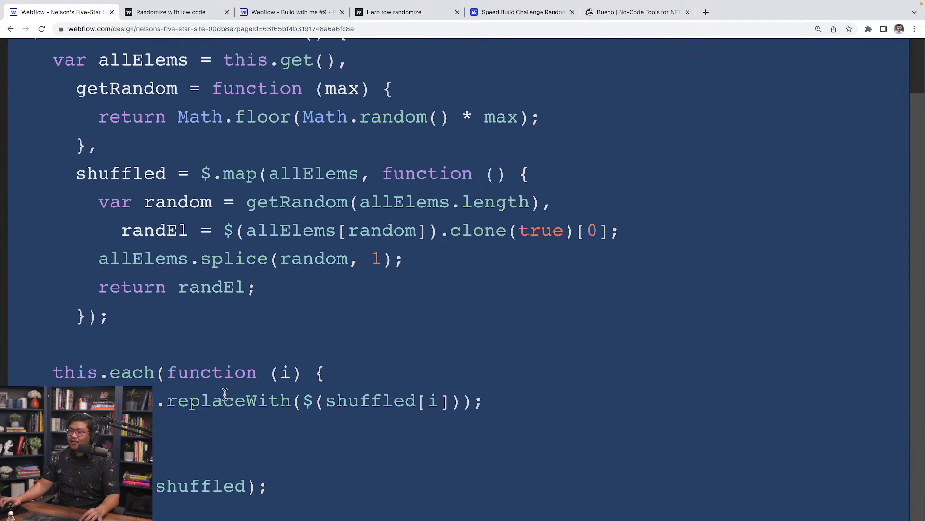
left_click(167, 447)
scroll(233, 453, "down", 2)
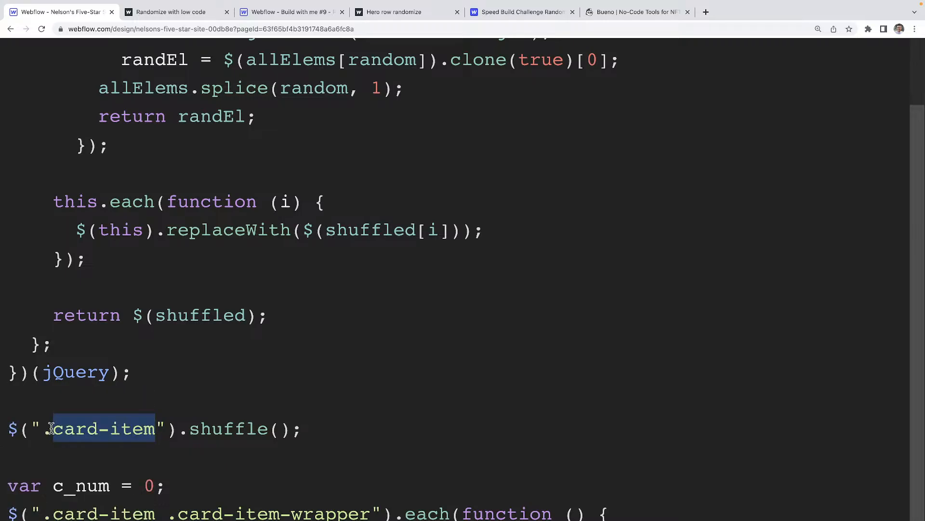
Change the shuffled selector from .card-item to .random-card.
type("random-")
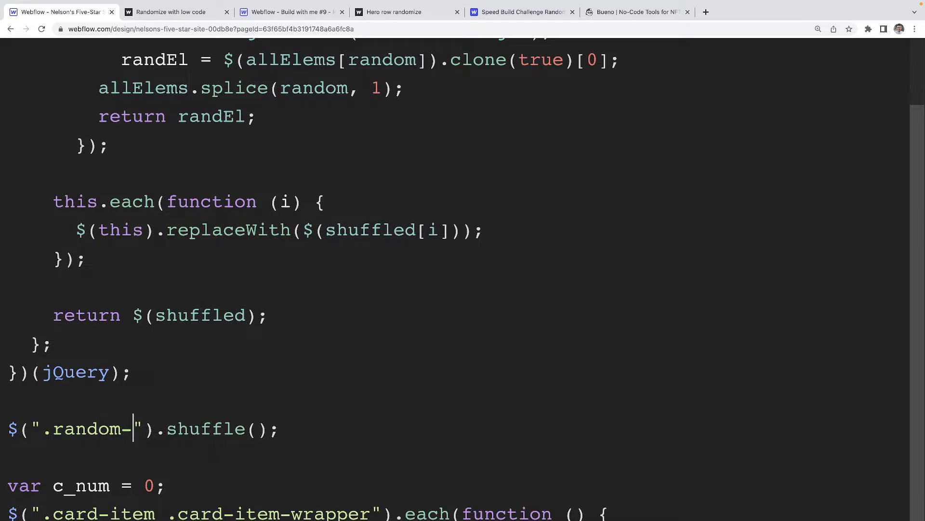
type("imag")
key("BackSpace")
key("BackSpace")
key("BackSpace")
key("BackSpace")
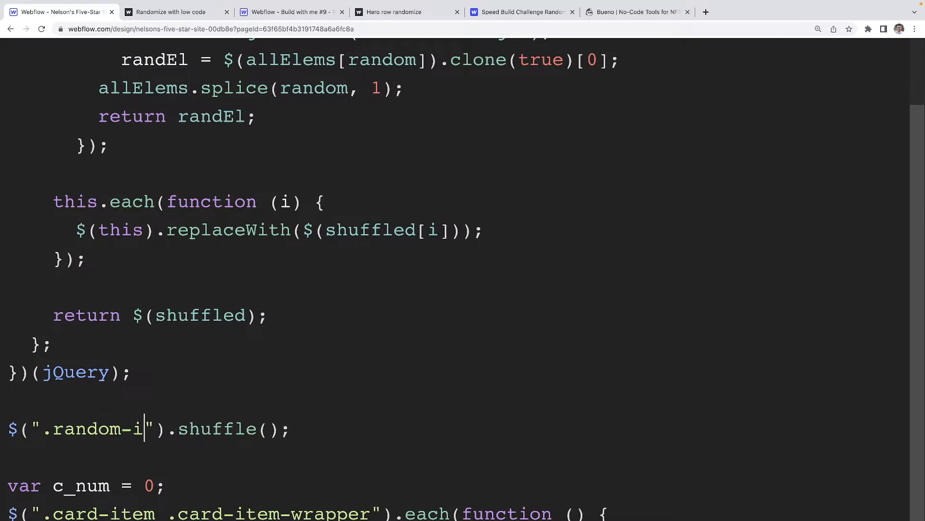
type("card")
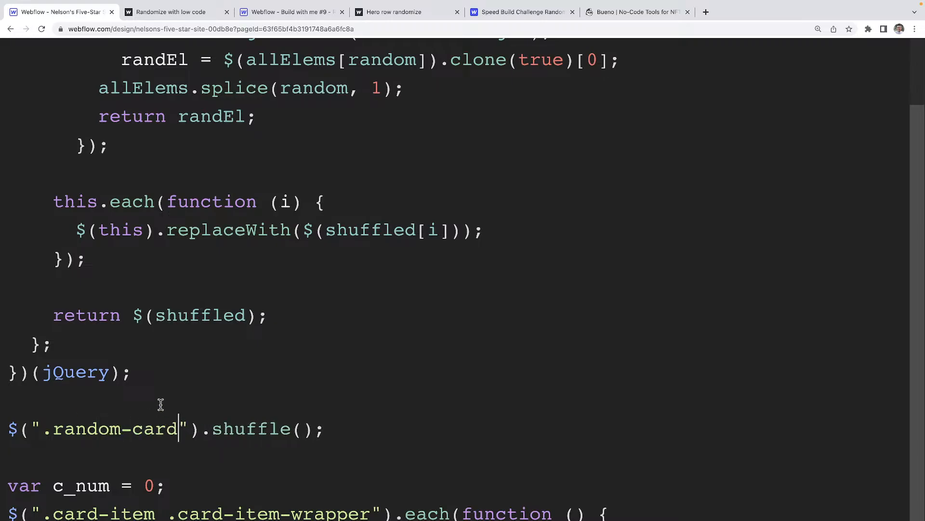
scroll(159, 403, "down", 1)
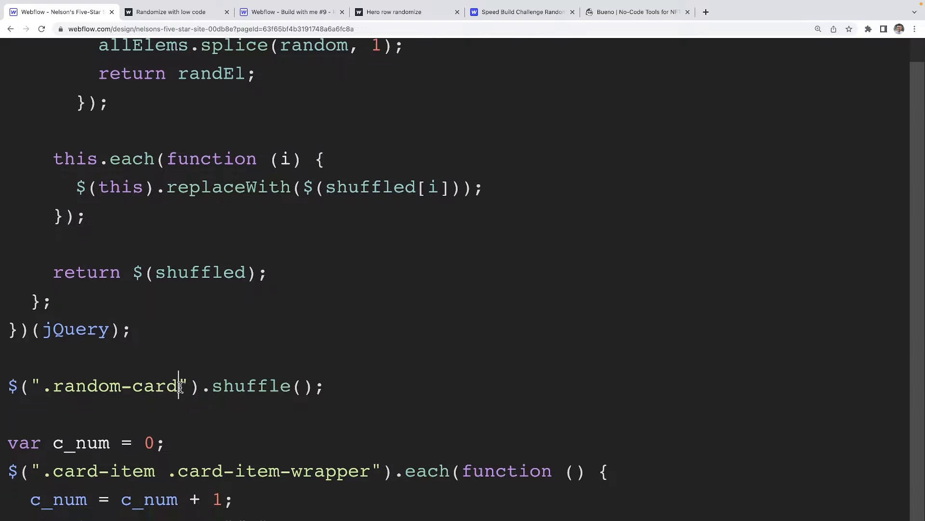
left_click_drag(179, 386, 51, 387)
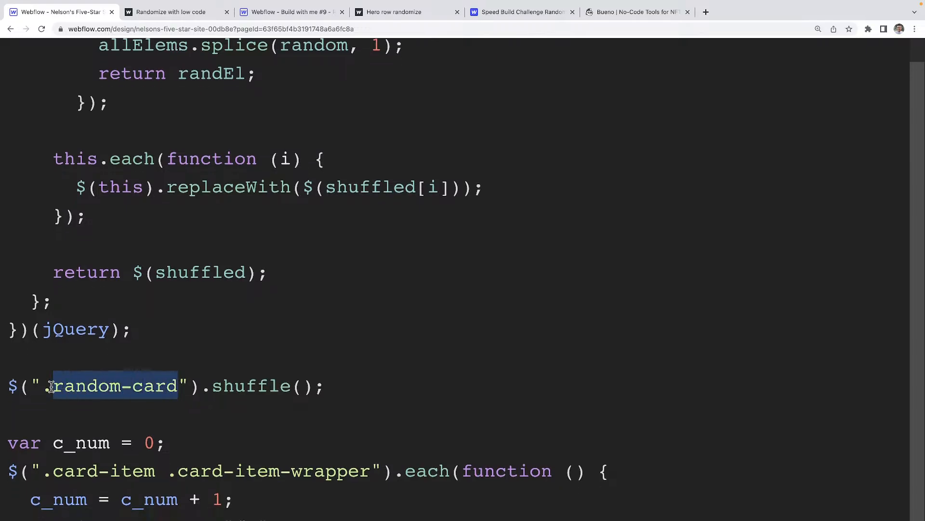
double_click(244, 386)
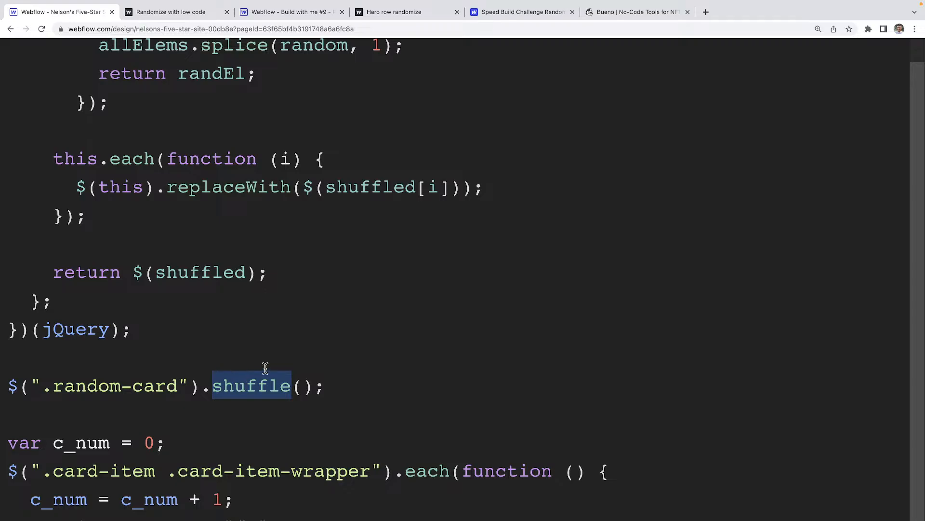
scroll(266, 367, "down", 5)
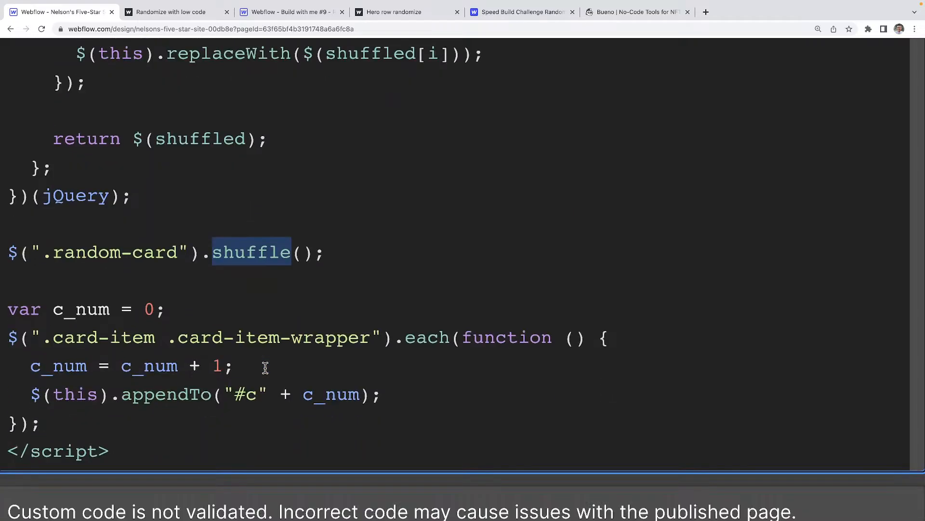
Rename c_num to cardNumber throughout and point the each() loop at .random-card.
double_click(116, 300)
type("card")
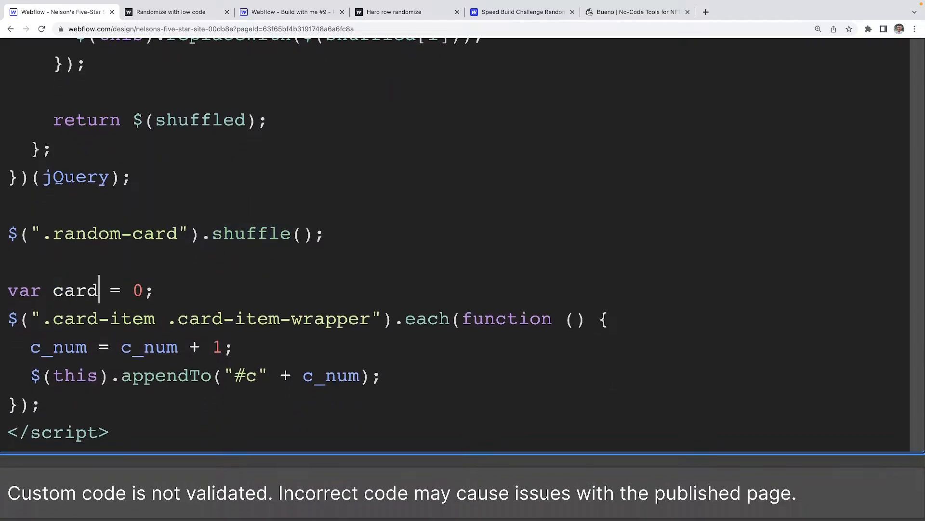
type("Number")
key("alt+shift+Left")
key("ctrl+c")
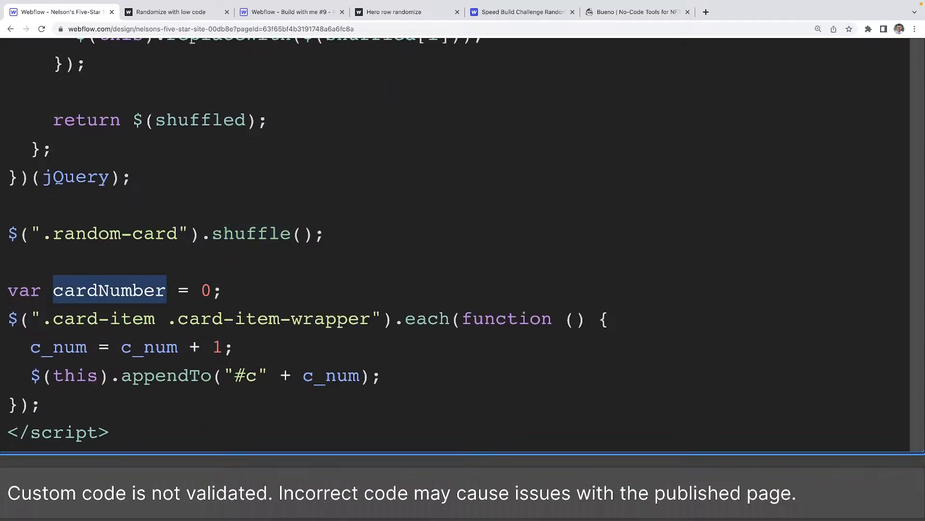
double_click(58, 347)
key("ctrl+v")
double_click(193, 347)
key("ctrl+v")
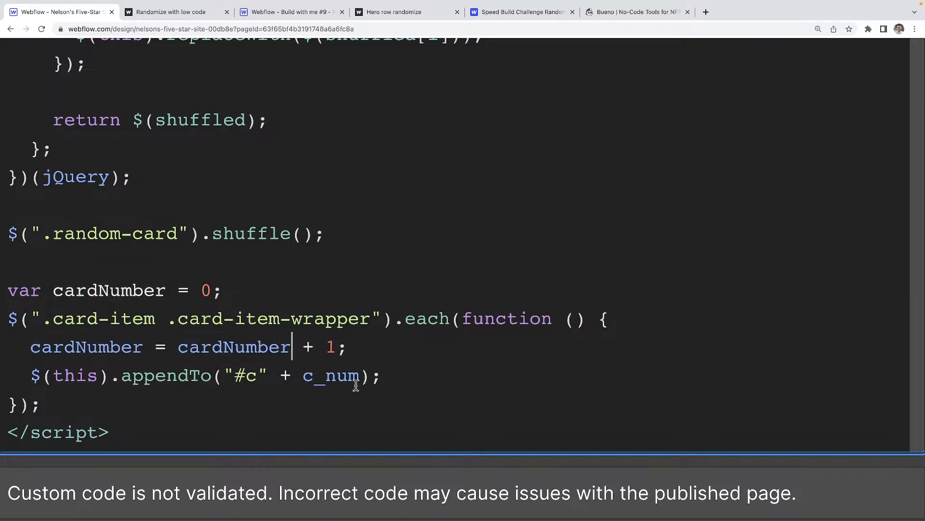
double_click(337, 375)
key("ctrl+v")
left_click_drag(371, 318, 57, 323)
type("random-")
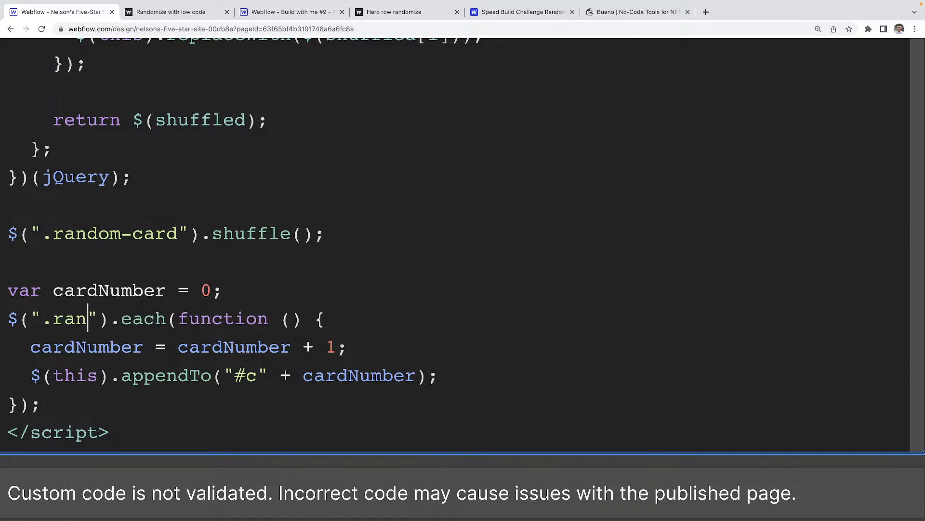
type("card")
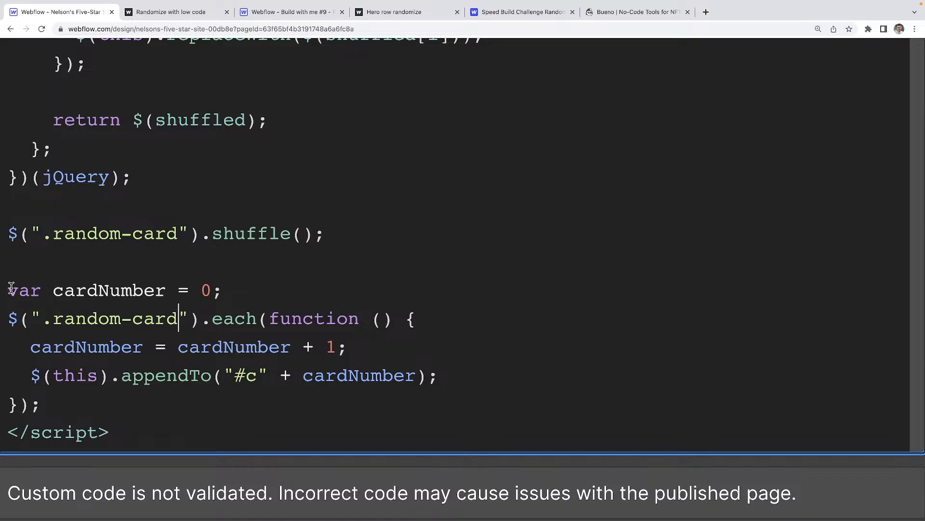
left_click_drag(10, 288, 164, 288)
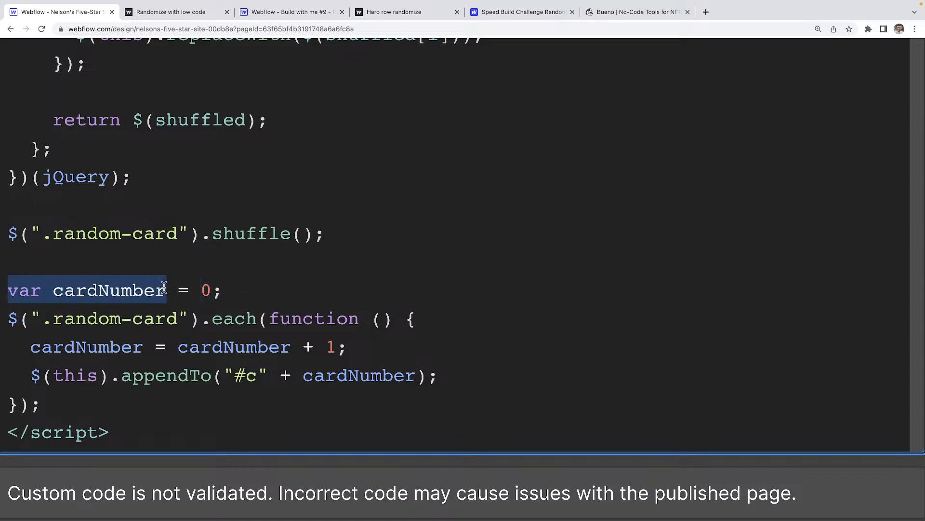
double_click(126, 288)
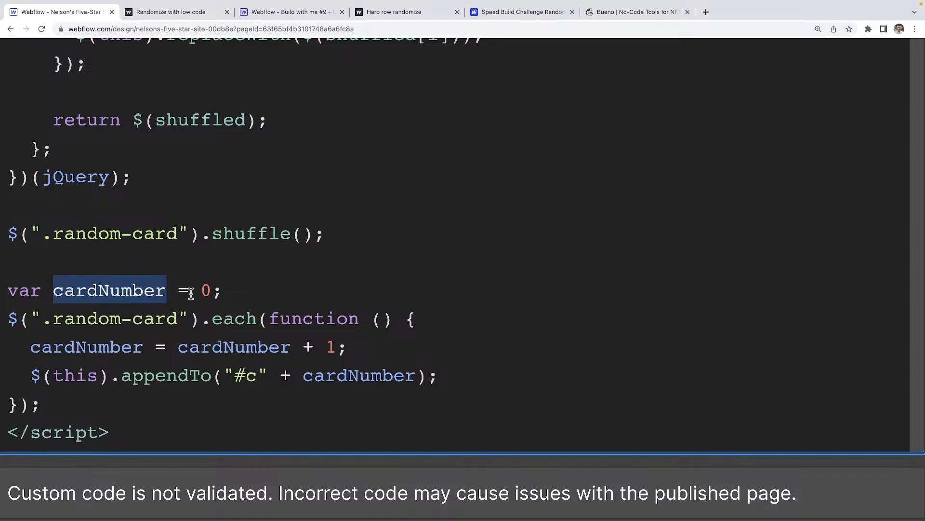
double_click(207, 289)
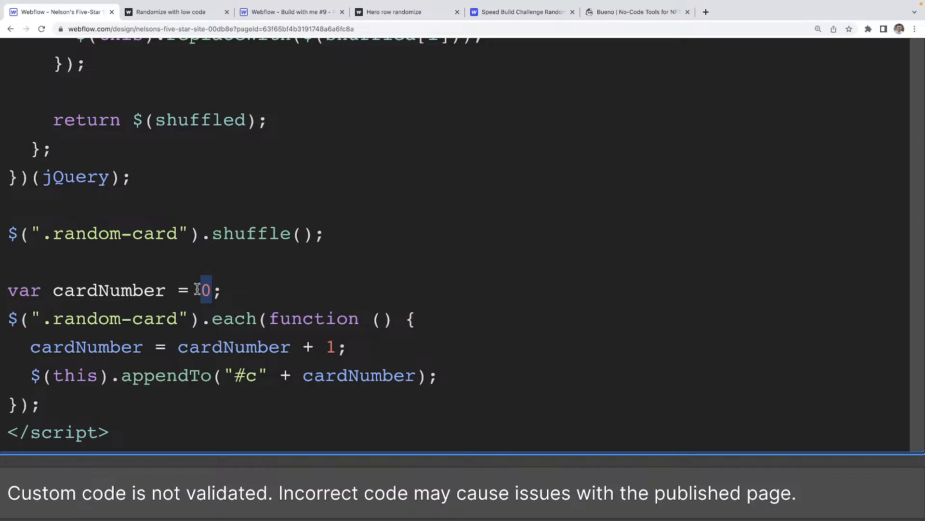
left_click_drag(53, 318, 179, 319)
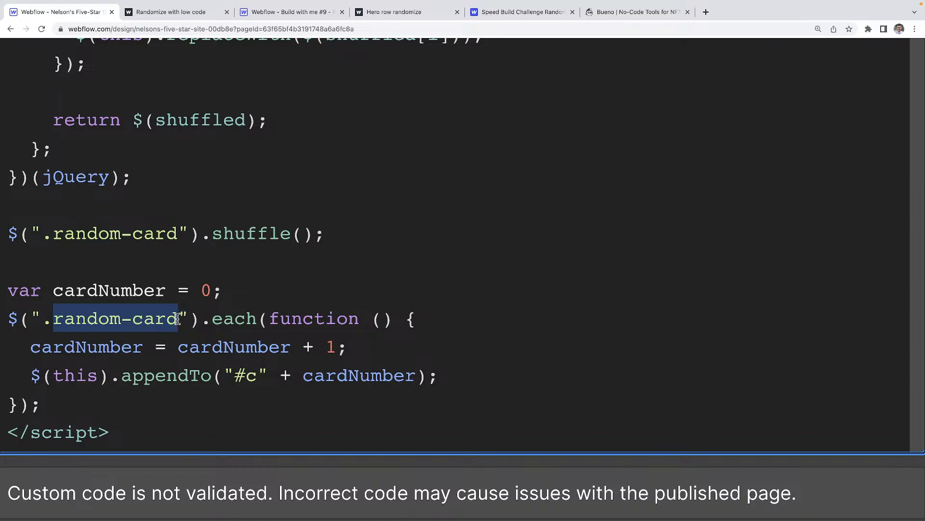
left_click_drag(425, 322, 35, 320)
left_click(189, 346)
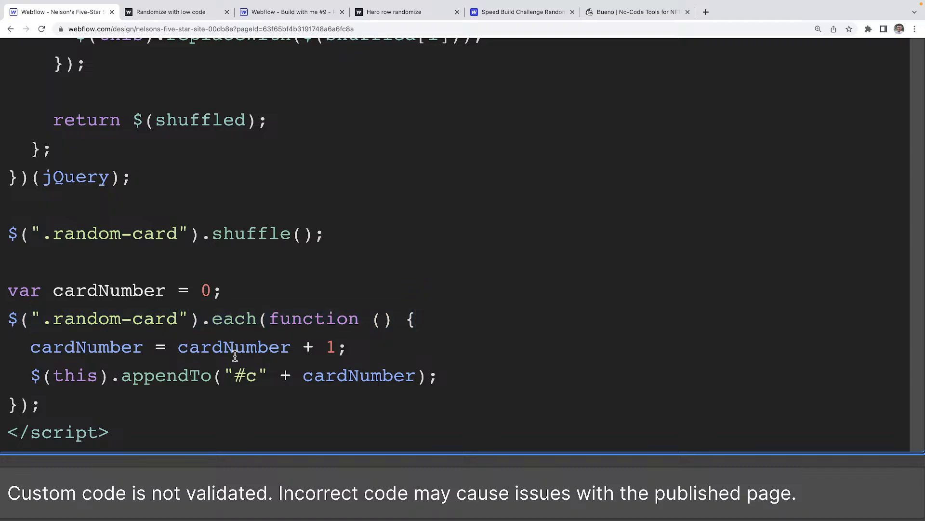
left_click_drag(177, 343, 292, 346)
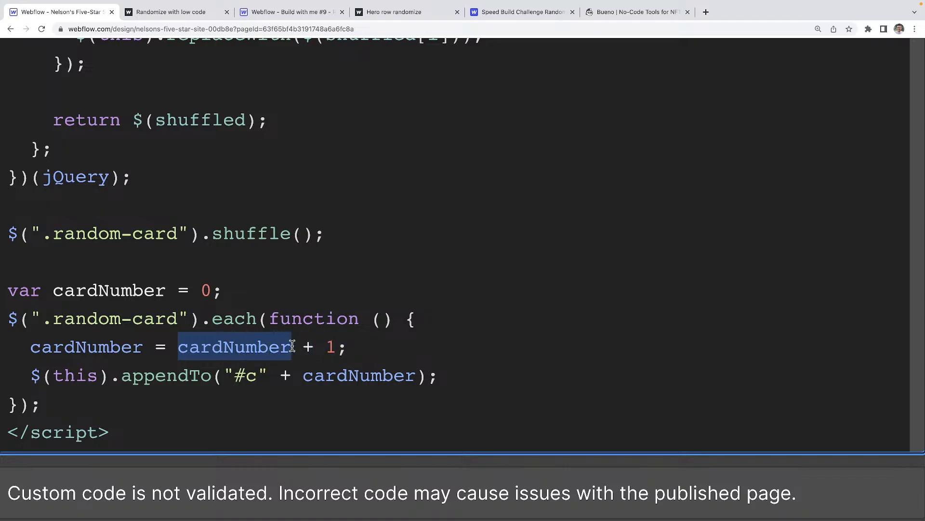
double_click(207, 292)
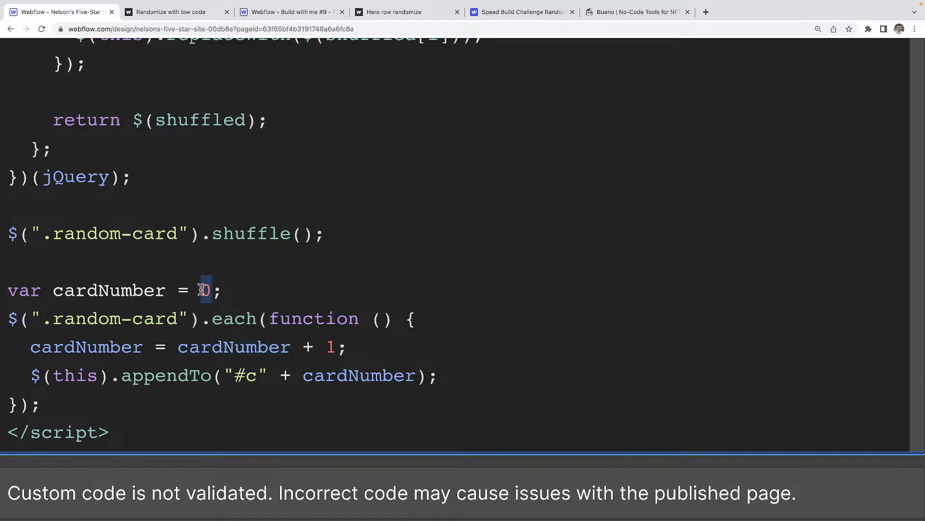
double_click(92, 349)
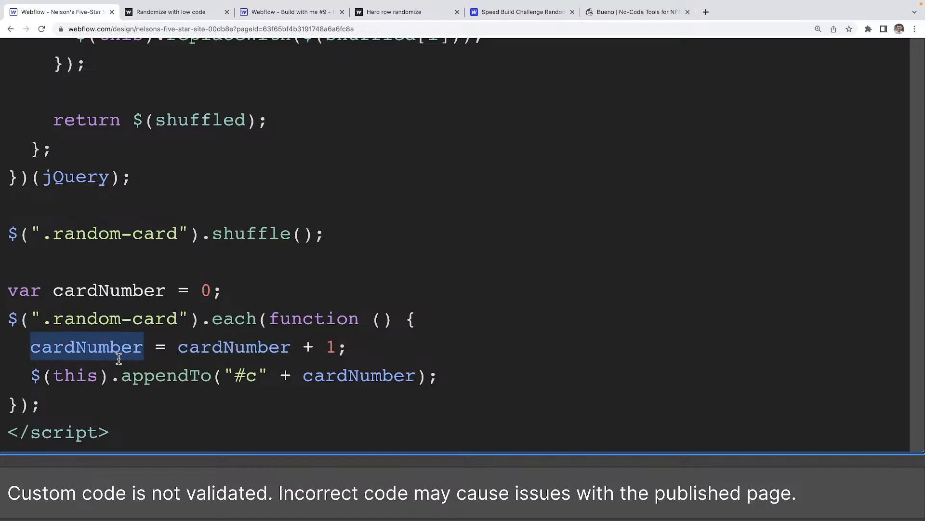
left_click_drag(102, 381, 58, 379)
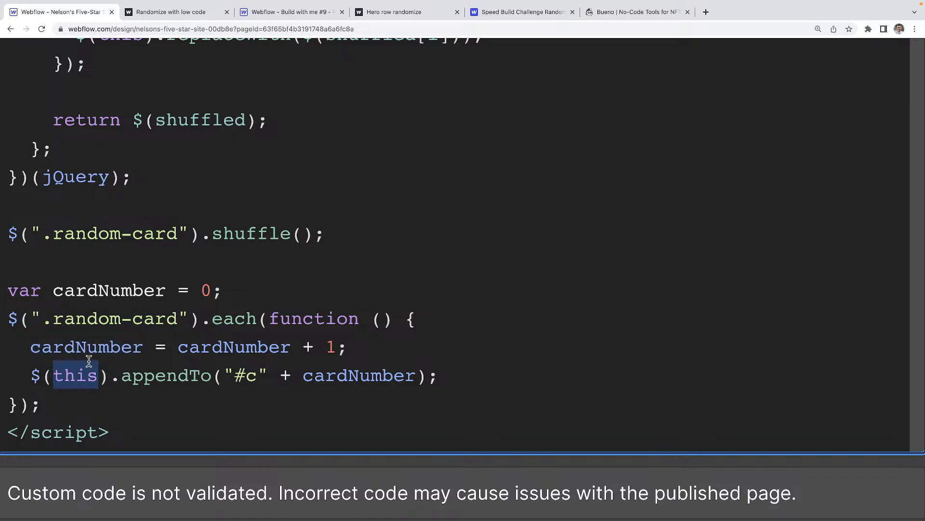
left_click_drag(179, 318, 53, 322)
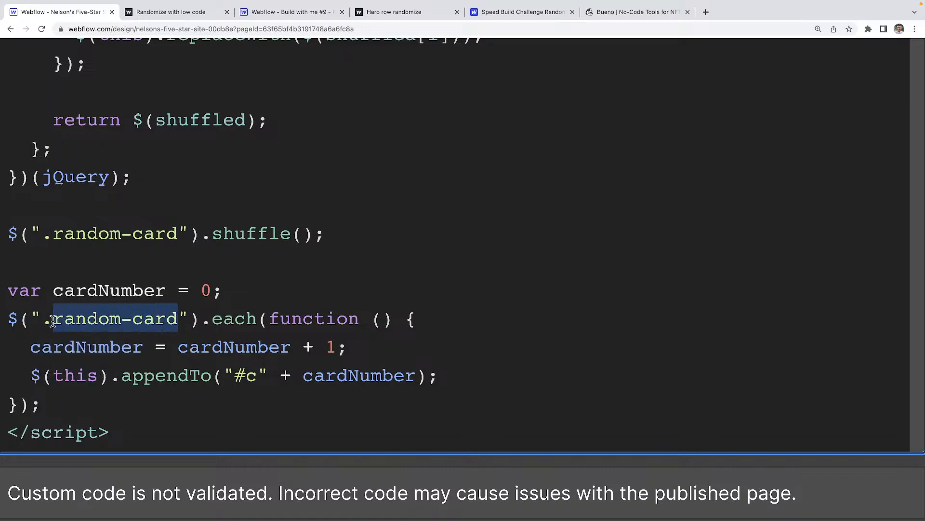
double_click(67, 376)
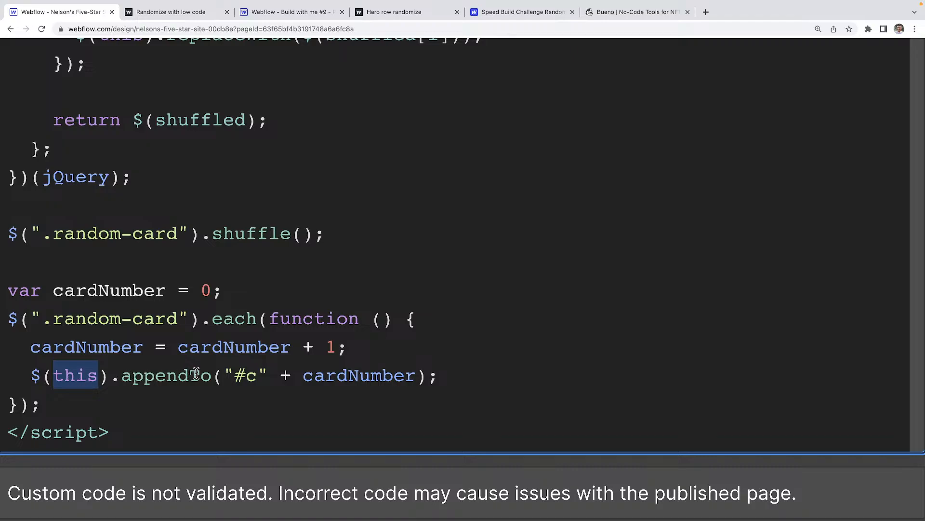
double_click(251, 376)
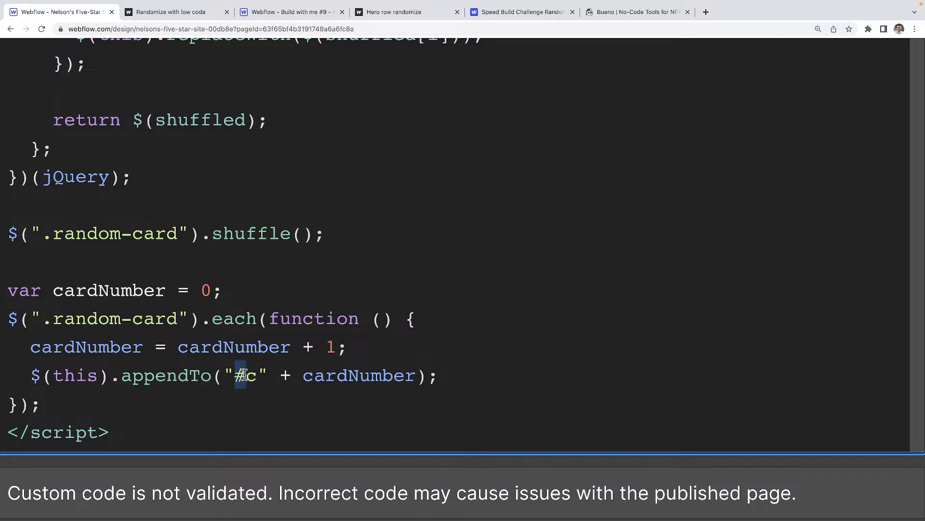
double_click(358, 377)
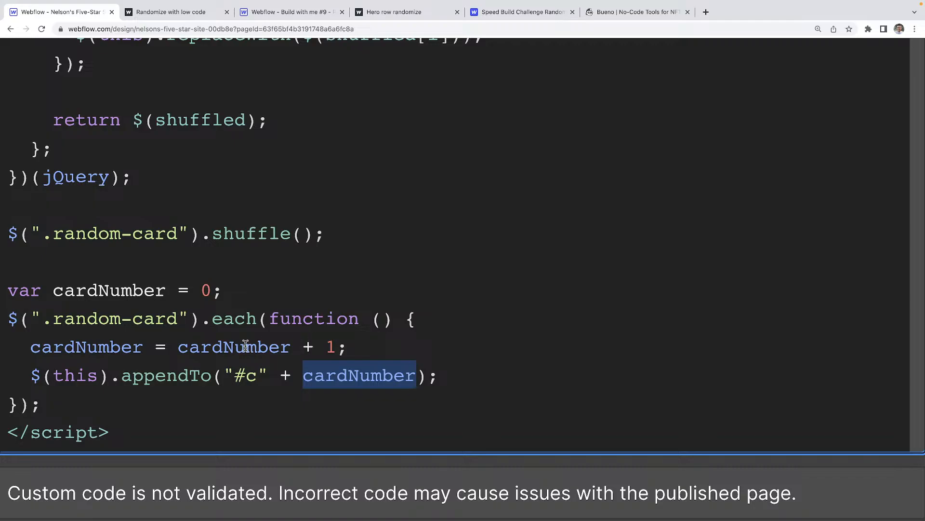
double_click(89, 347)
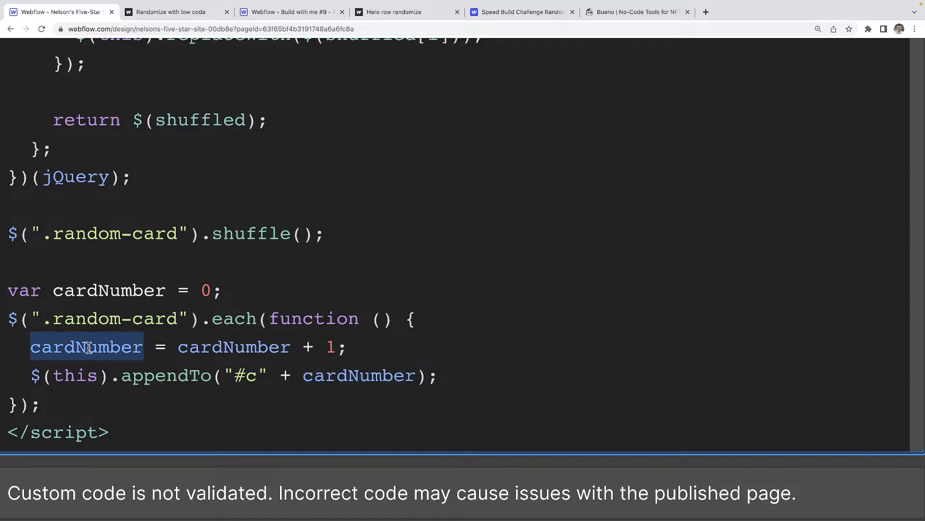
double_click(313, 375)
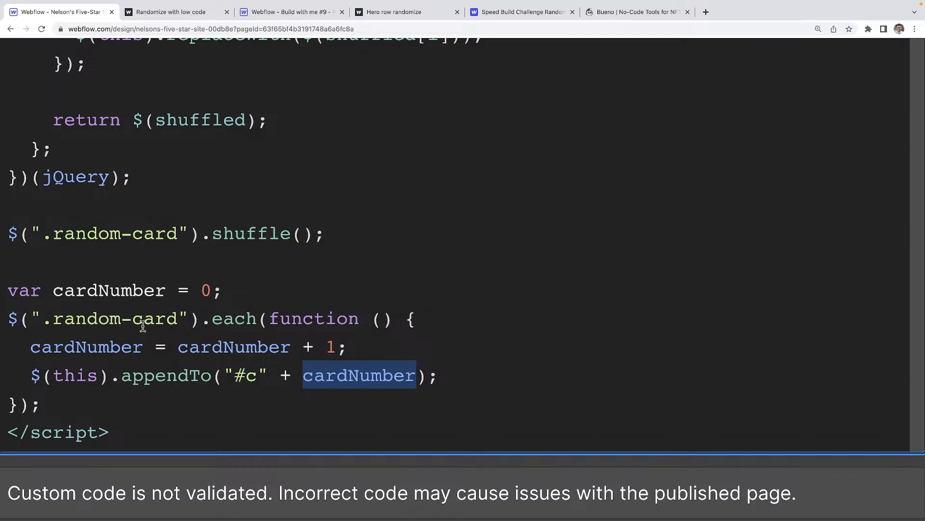
left_click(247, 322)
left_click_drag(75, 319, 198, 313)
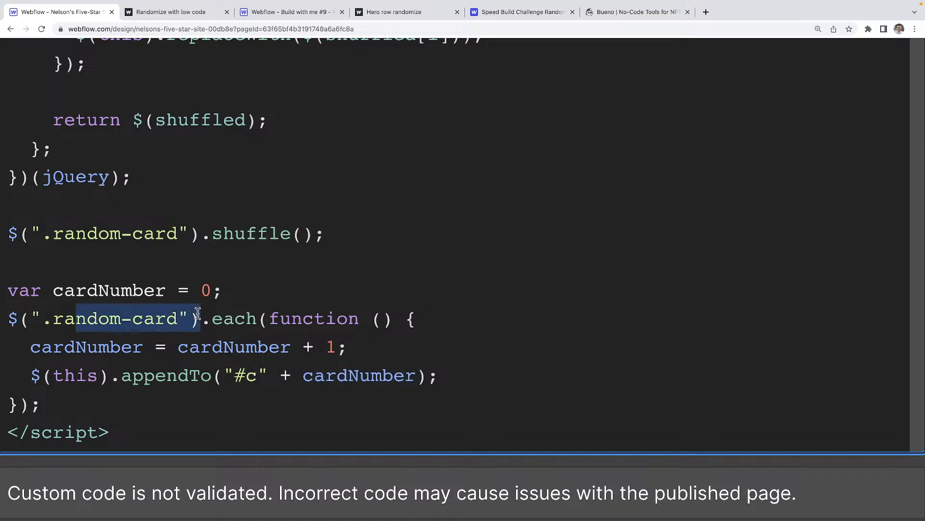
double_click(226, 346)
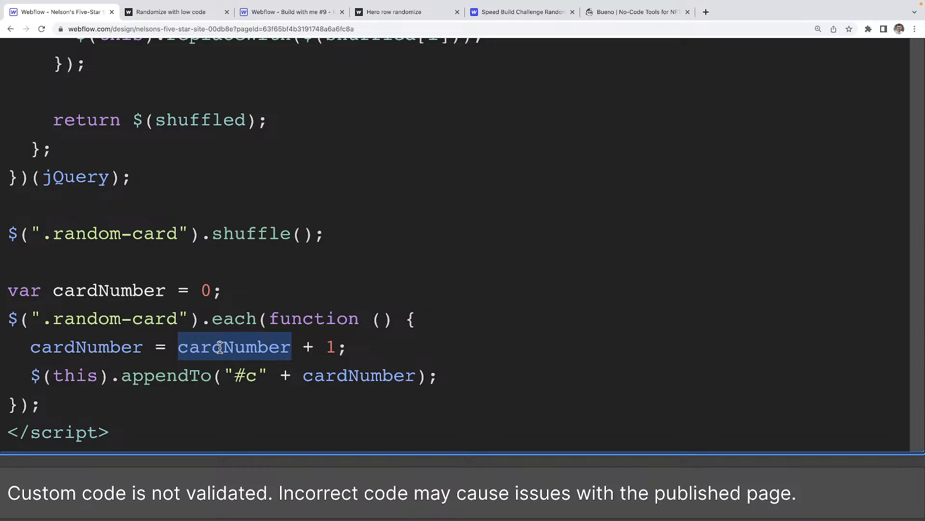
left_click(110, 347)
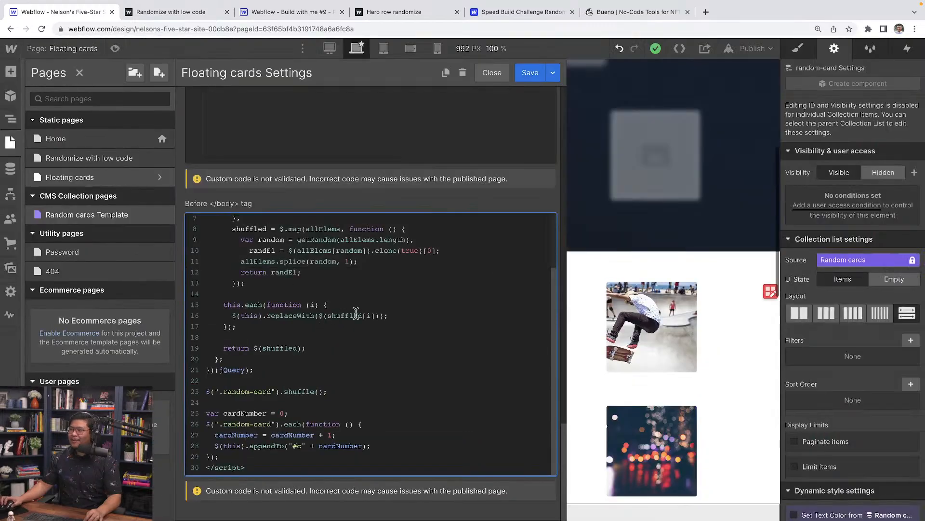
Save the custom code, set the Collection List Wrapper to display none, and publish to the domain.
key("Escape")
left_click(590, 324)
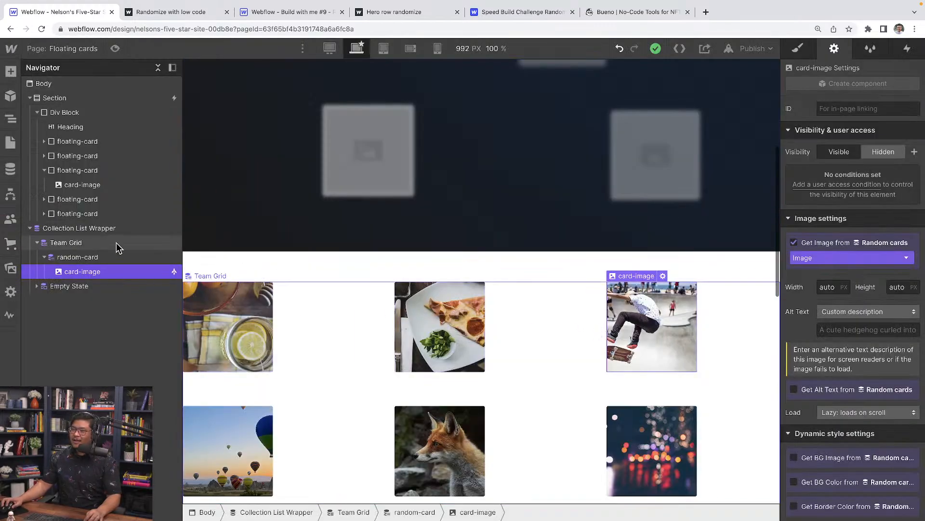
left_click(122, 228)
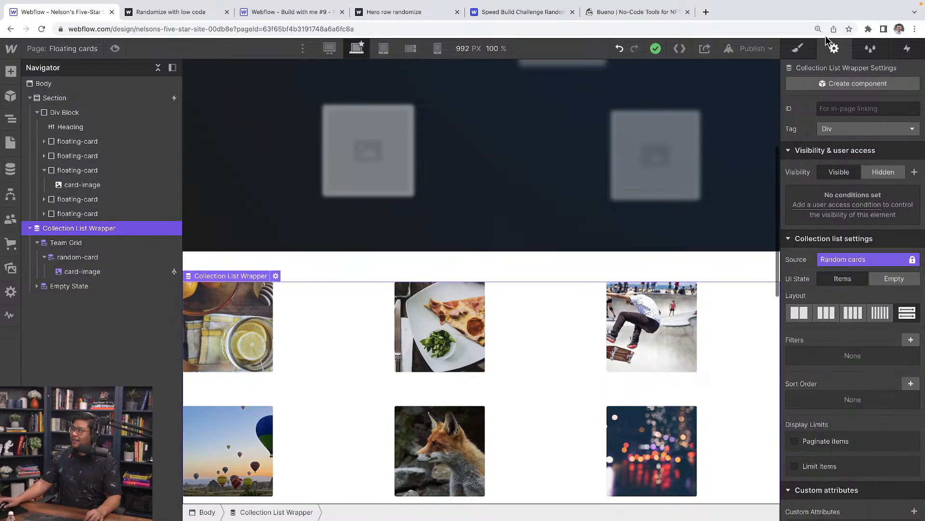
left_click(798, 48)
left_click(912, 179)
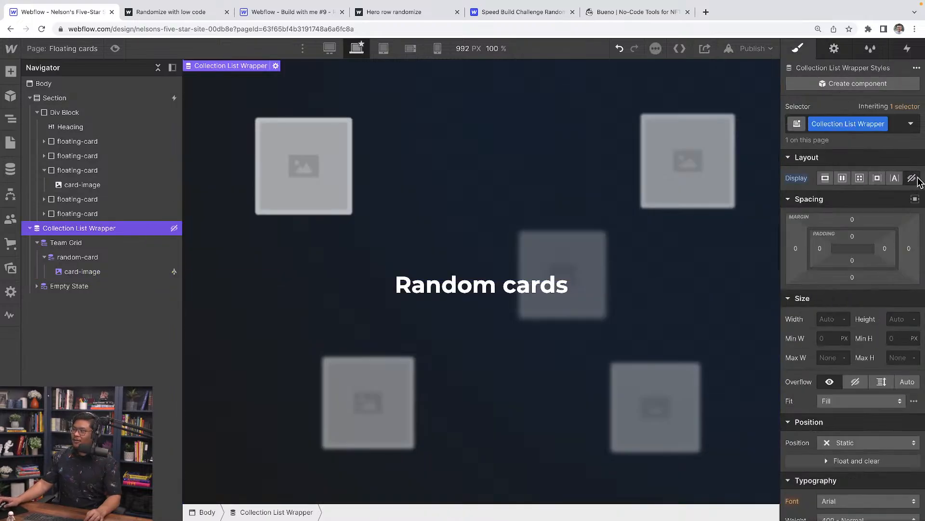
left_click(729, 48)
left_click(716, 202)
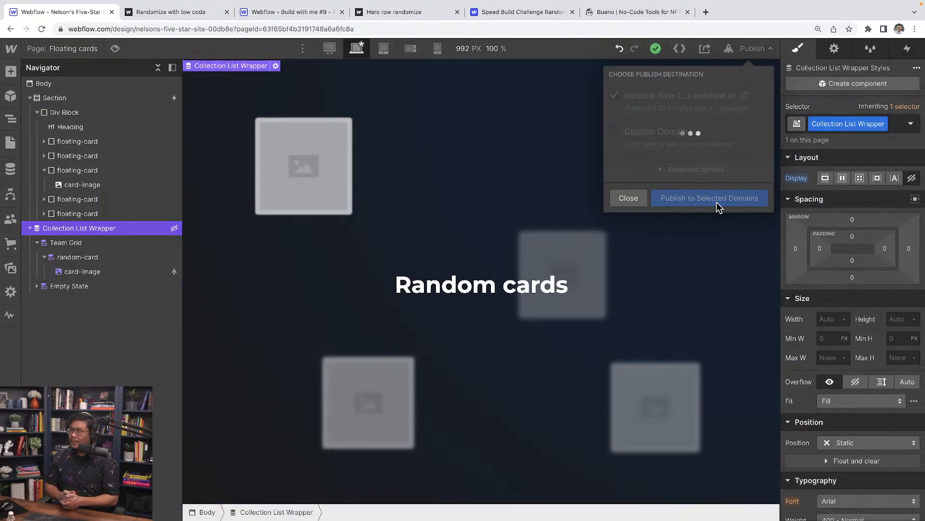
Open the live webflow.io Floating cards page in a new tab, then return to the Designer.
left_click(753, 99)
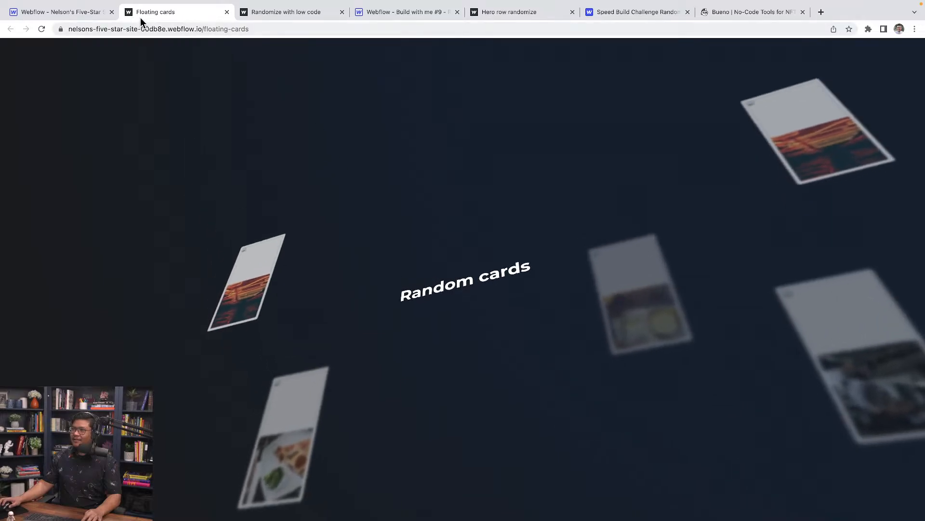
left_click(63, 12)
Delete the placeholder images from all five floating cards.
left_click(306, 157)
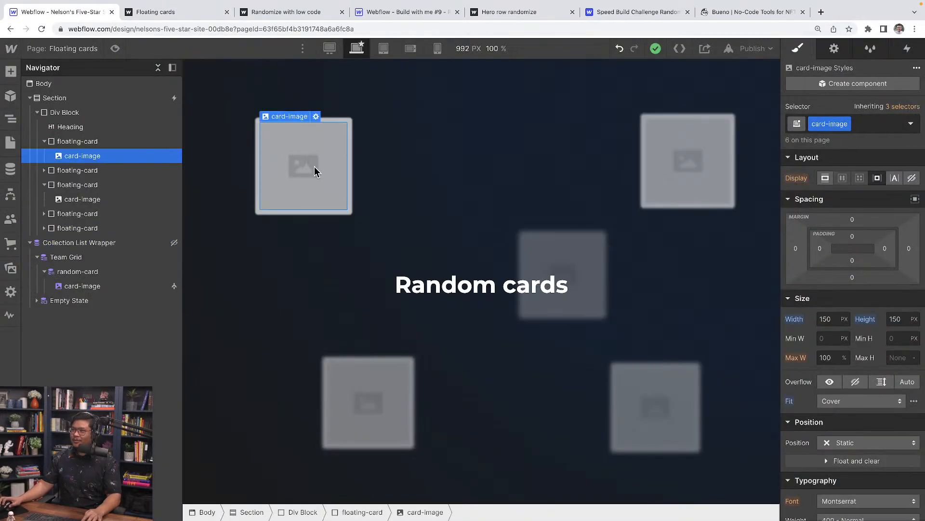
key("Delete")
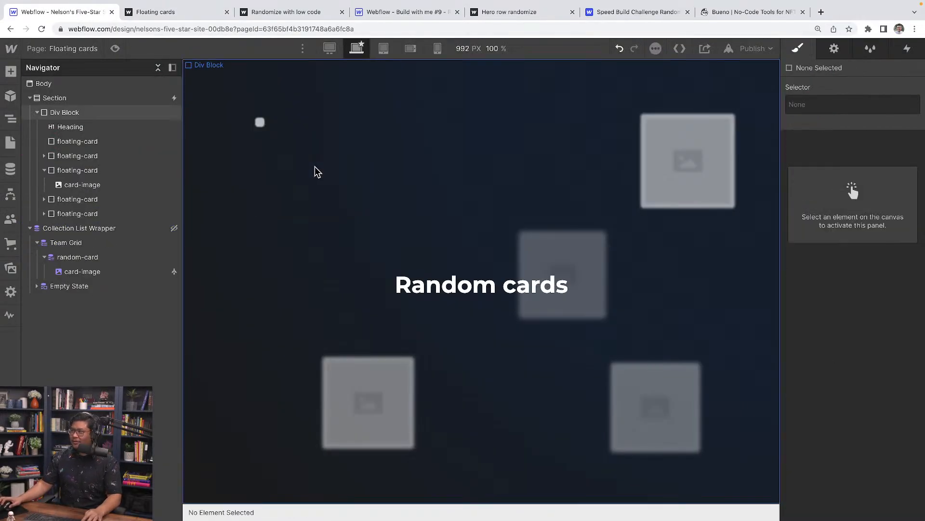
left_click(698, 174)
key("Delete")
left_click(591, 259)
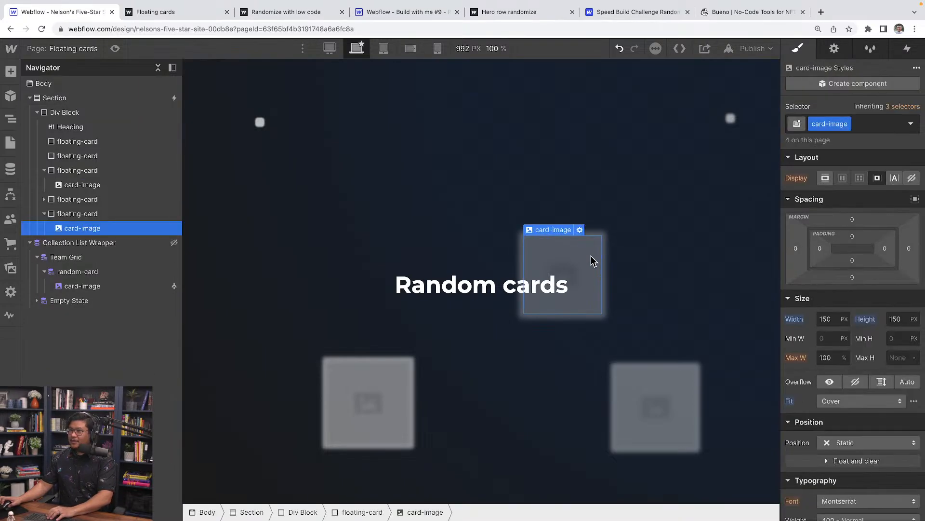
key("Delete")
left_click(675, 408)
key("Delete")
left_click(386, 407)
key("Delete")
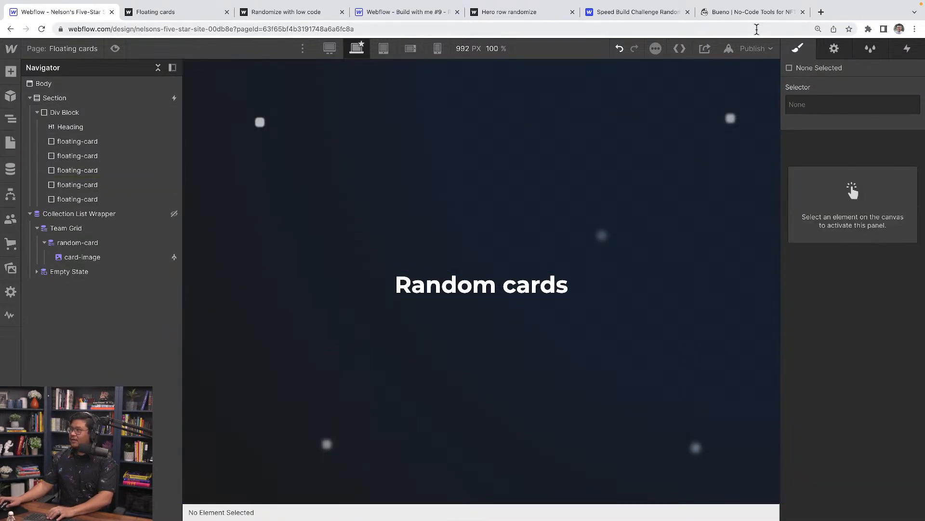
Republish the site and reload the live Floating cards page twice to reshuffle the images.
left_click(755, 48)
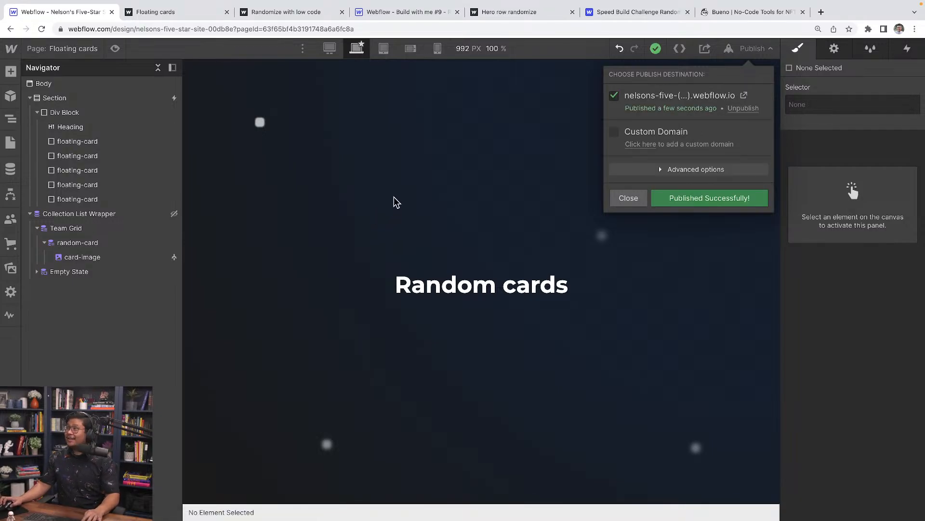
left_click(256, 12)
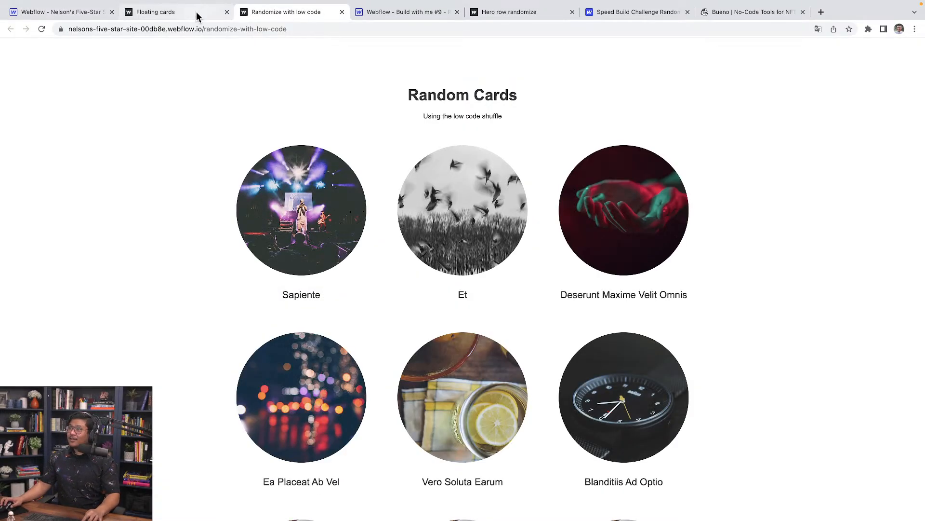
left_click(196, 12)
key("super+r")
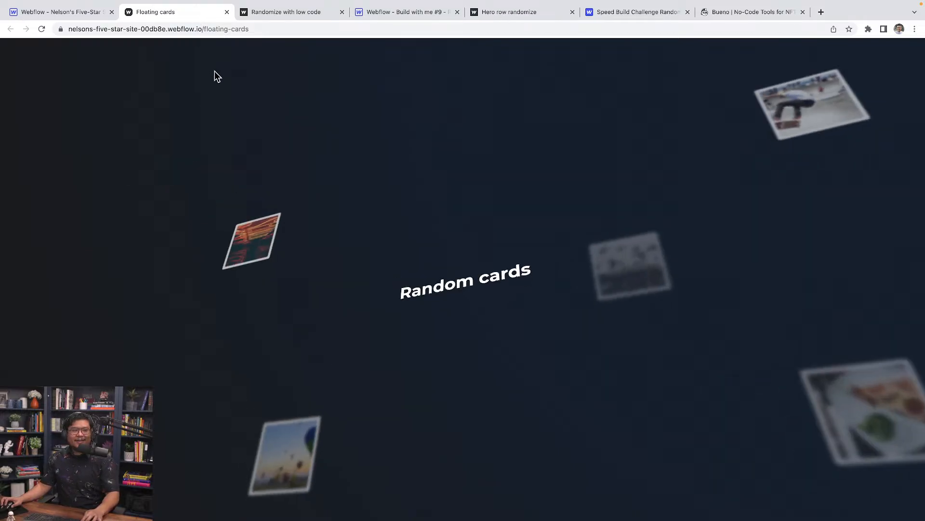
key("super+r")
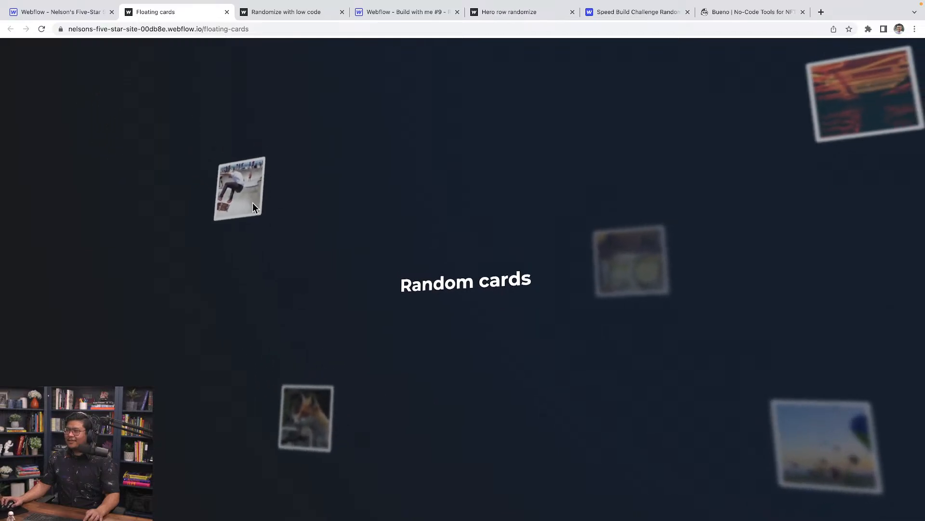